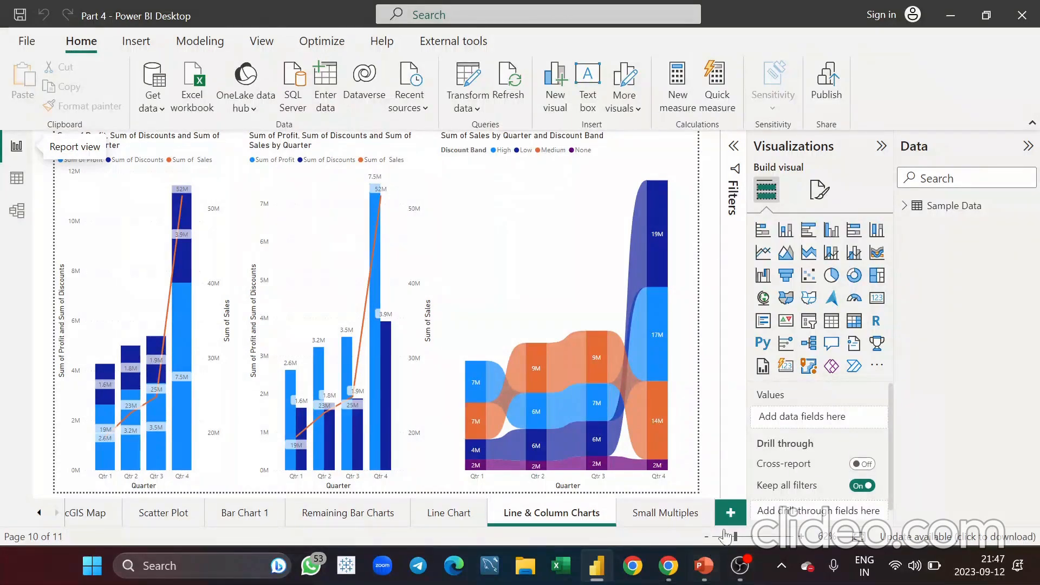
Add a new report page and place a stacked column chart filling roughly its left half.
{"action": "left_click", "coordinate": [736, 518]}
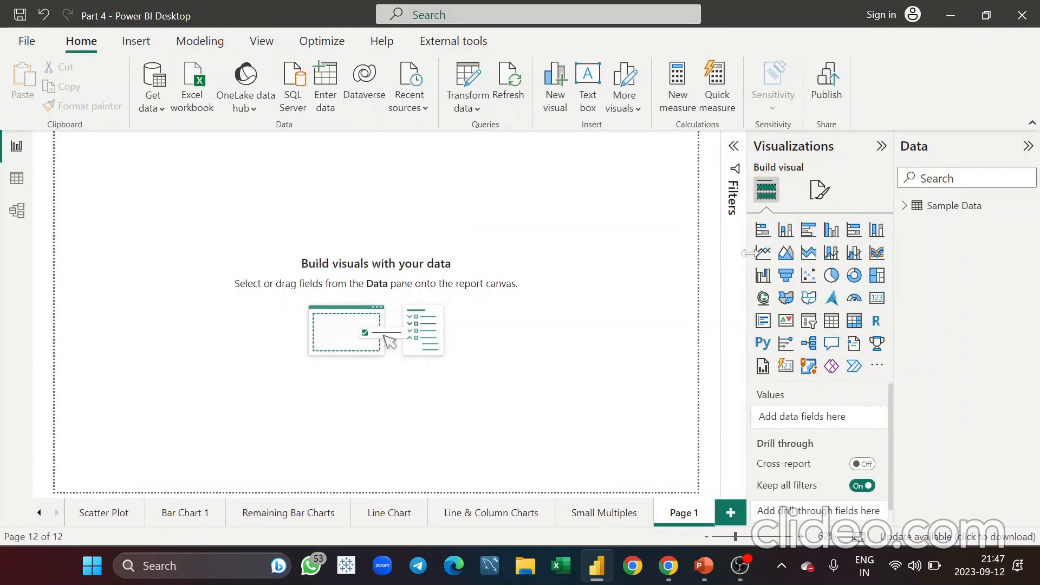
{"action": "left_click", "coordinate": [787, 237]}
{"action": "left_click_drag", "start_coordinate": [196, 267], "coordinate": [393, 489]}
{"action": "left_click", "coordinate": [922, 178]}
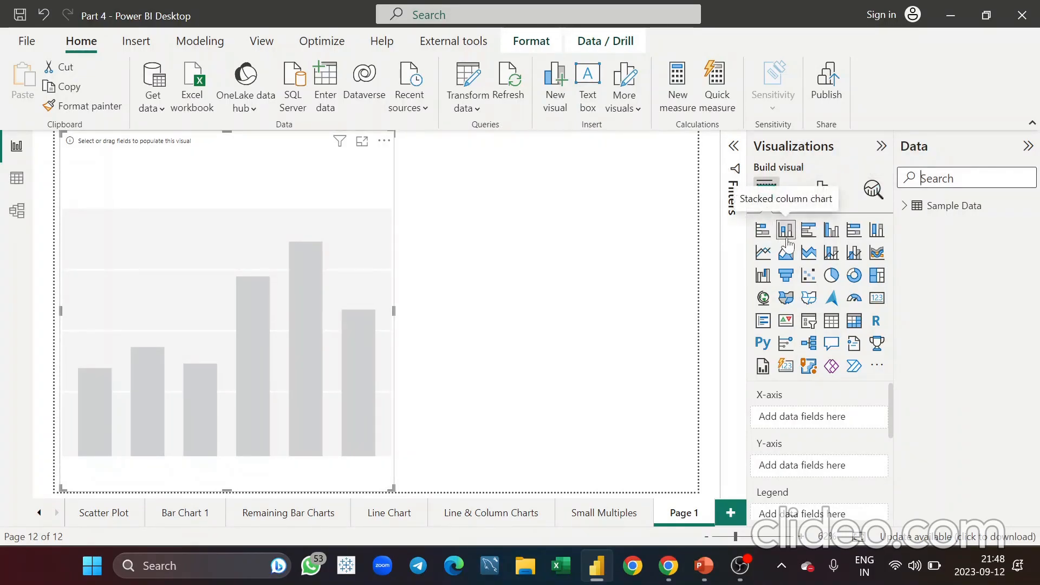
Populate the stacked column chart with Sales on the Y-axis and Segment on the X-axis, trying Country as the category first.
{"action": "left_click", "coordinate": [874, 201]}
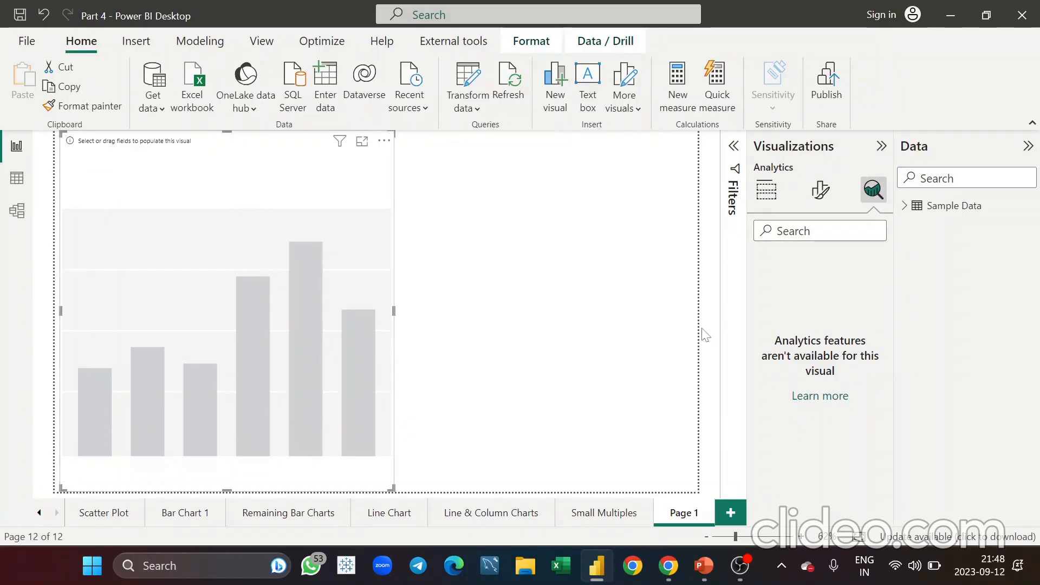
{"action": "left_click", "coordinate": [905, 208]}
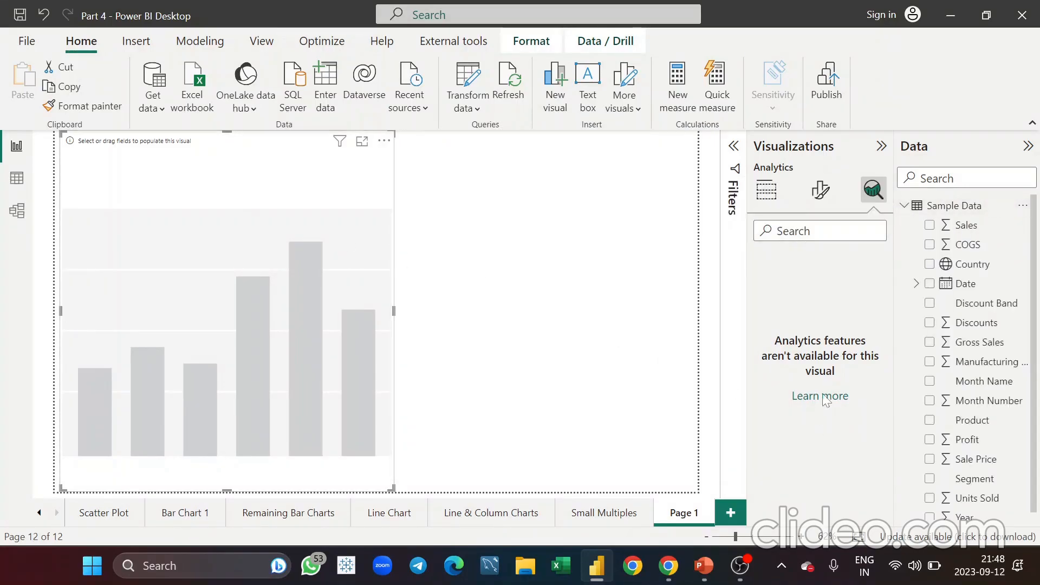
{"action": "left_click", "coordinate": [766, 190]}
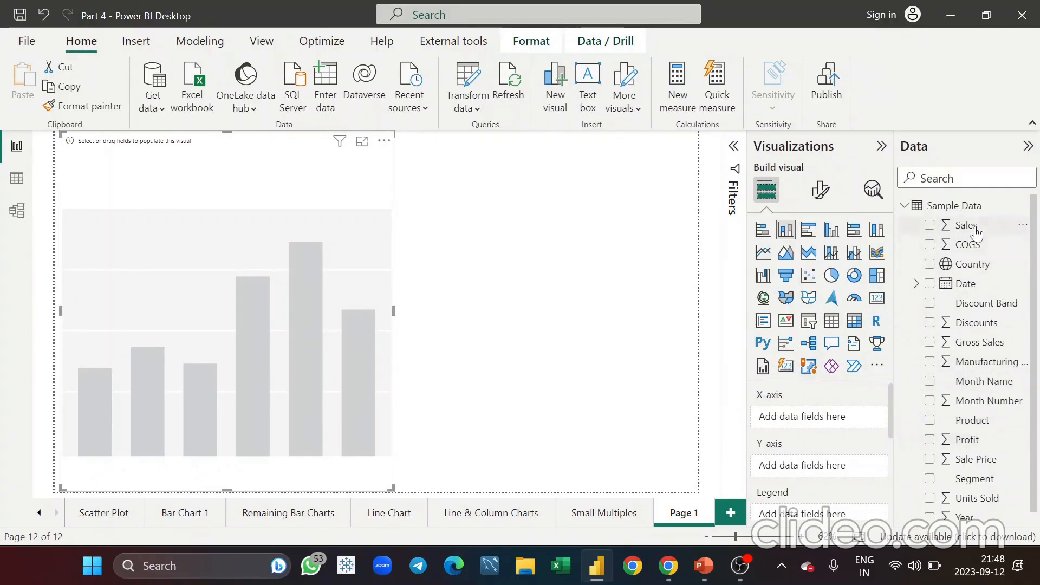
{"action": "left_click_drag", "start_coordinate": [976, 231], "coordinate": [209, 353]}
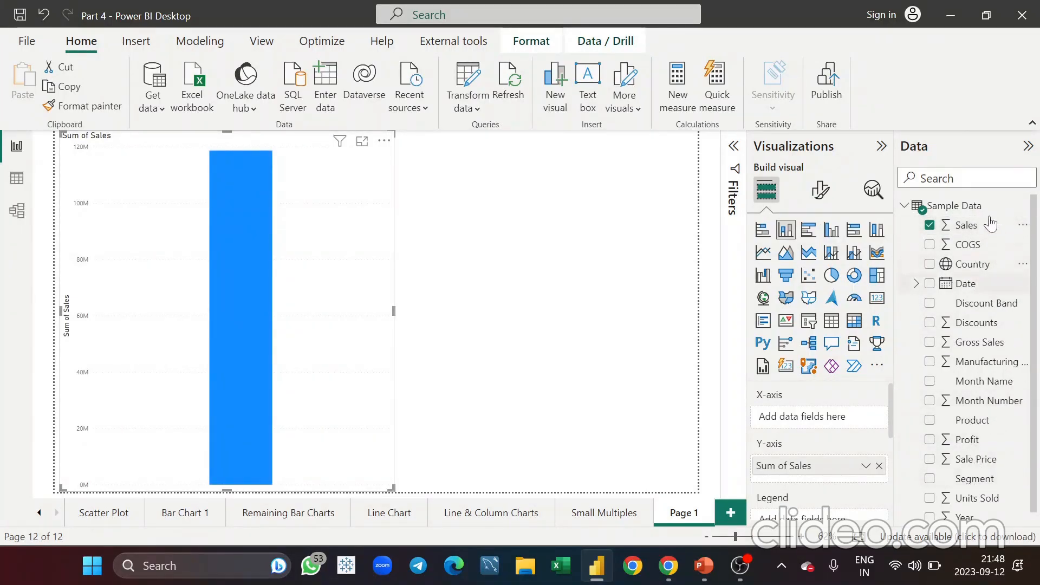
{"action": "left_click_drag", "start_coordinate": [973, 264], "coordinate": [205, 263]}
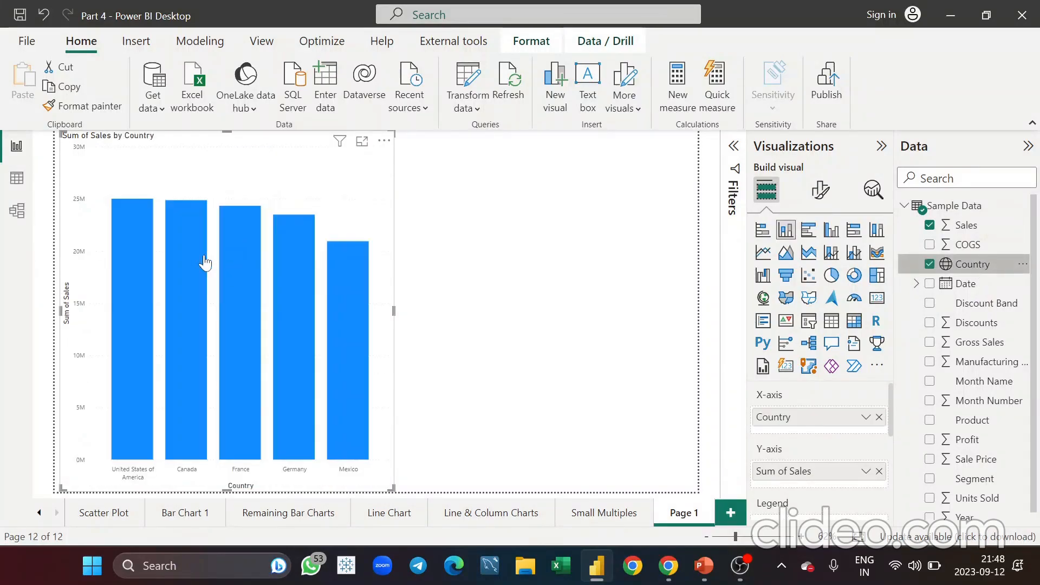
{"action": "left_click", "coordinate": [930, 265]}
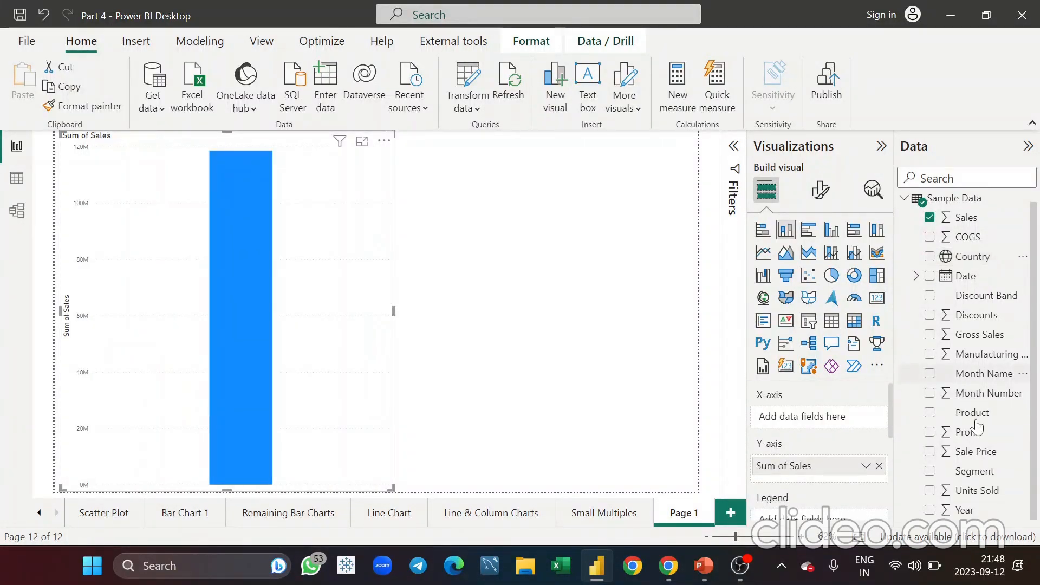
{"action": "left_click", "coordinate": [941, 470]}
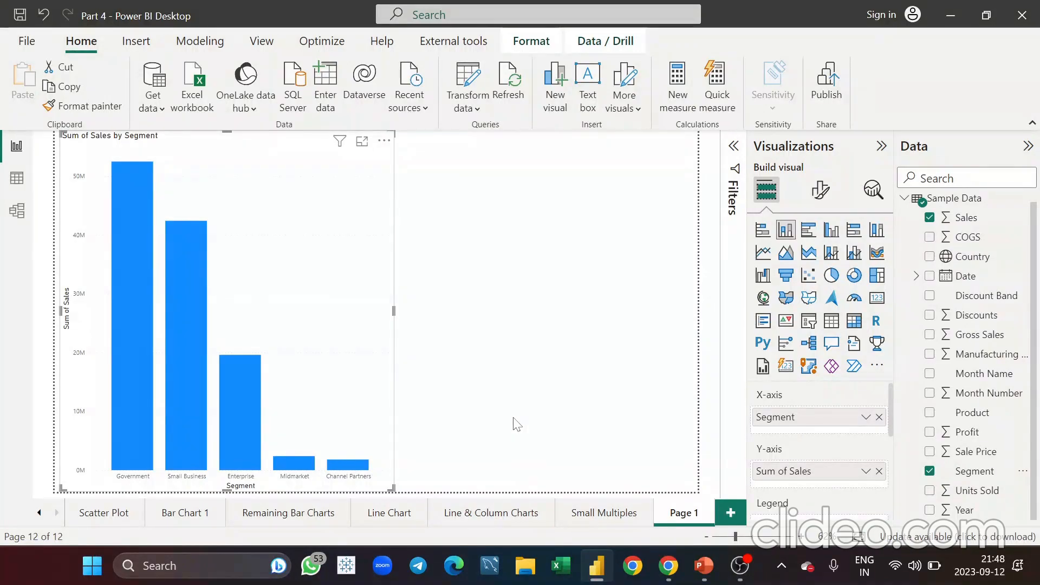
Duplicate the Sales by Segment chart beside the original and convert the copy to a clustered column chart, narrowed to avoid overlap.
{"action": "left_click", "coordinate": [873, 191]}
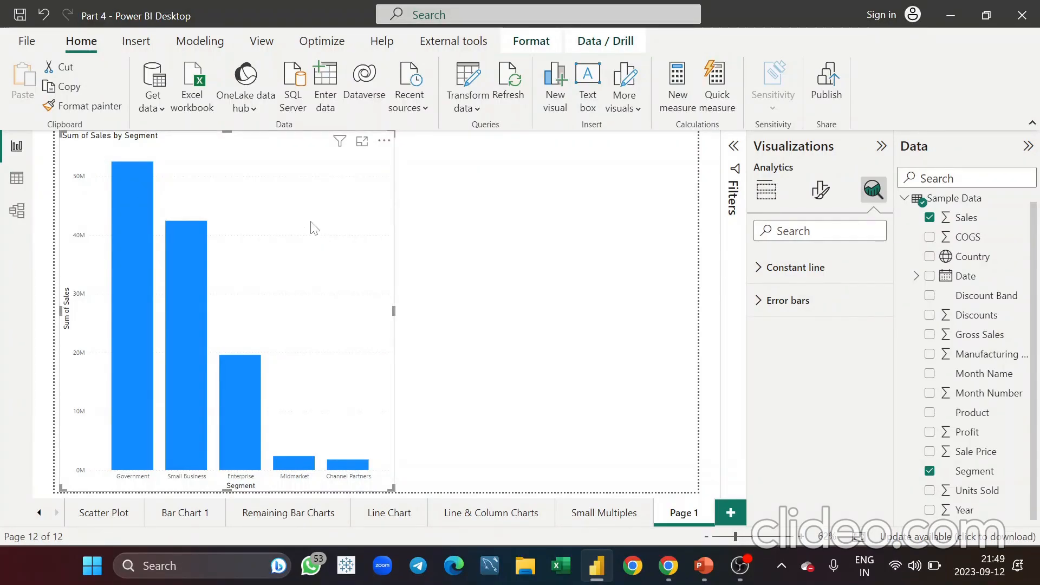
{"action": "key", "text": "ctrl+c"}
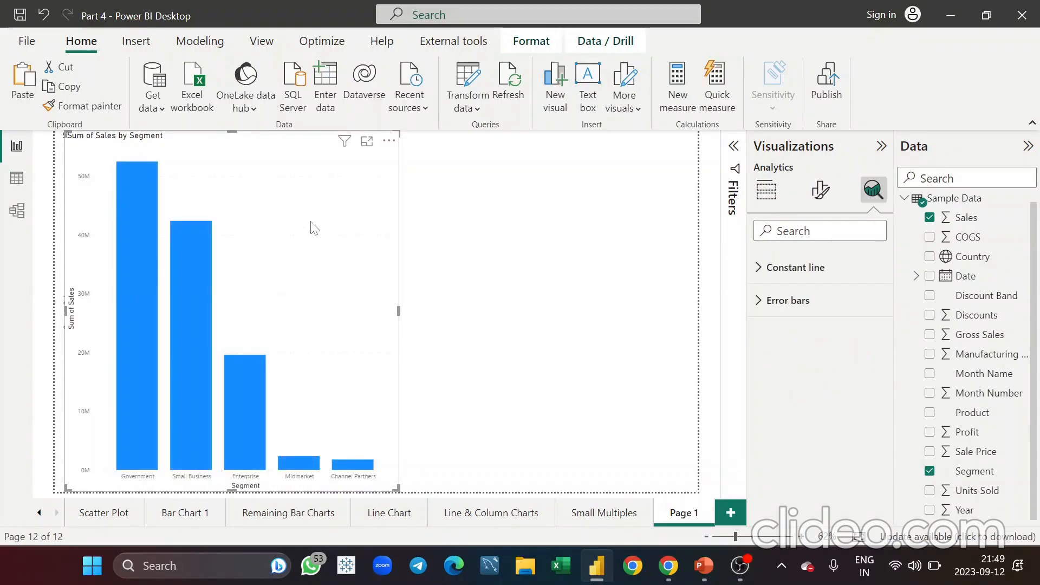
{"action": "key", "text": "ctrl+v"}
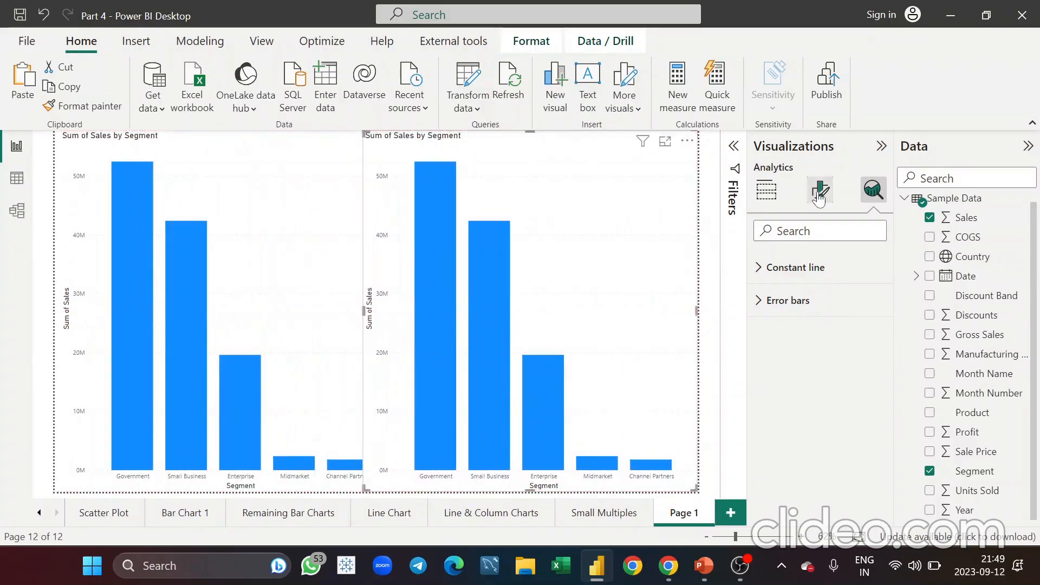
{"action": "left_click", "coordinate": [766, 190]}
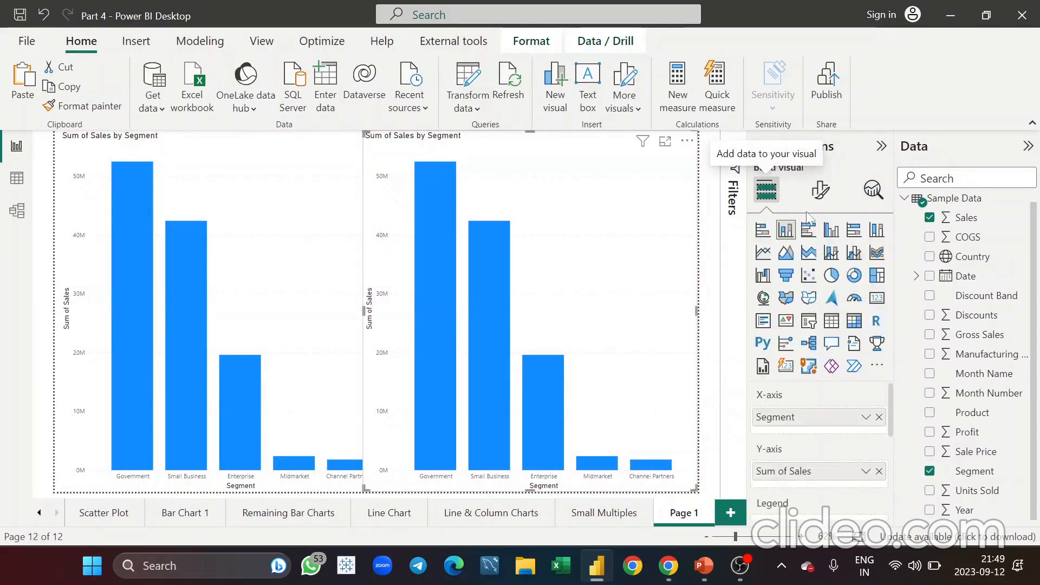
{"action": "left_click", "coordinate": [829, 231]}
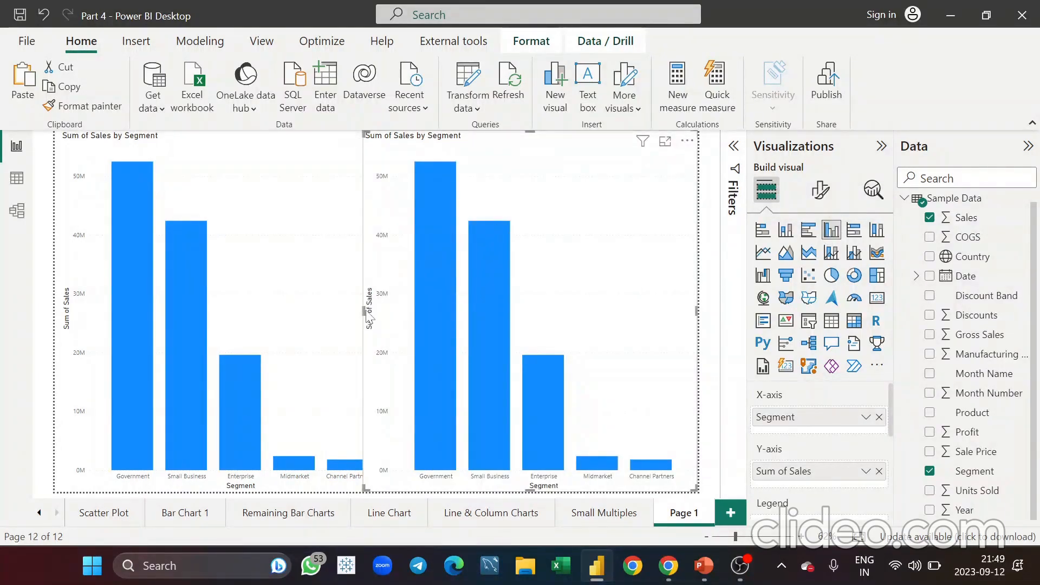
{"action": "left_click_drag", "start_coordinate": [368, 319], "coordinate": [395, 313]}
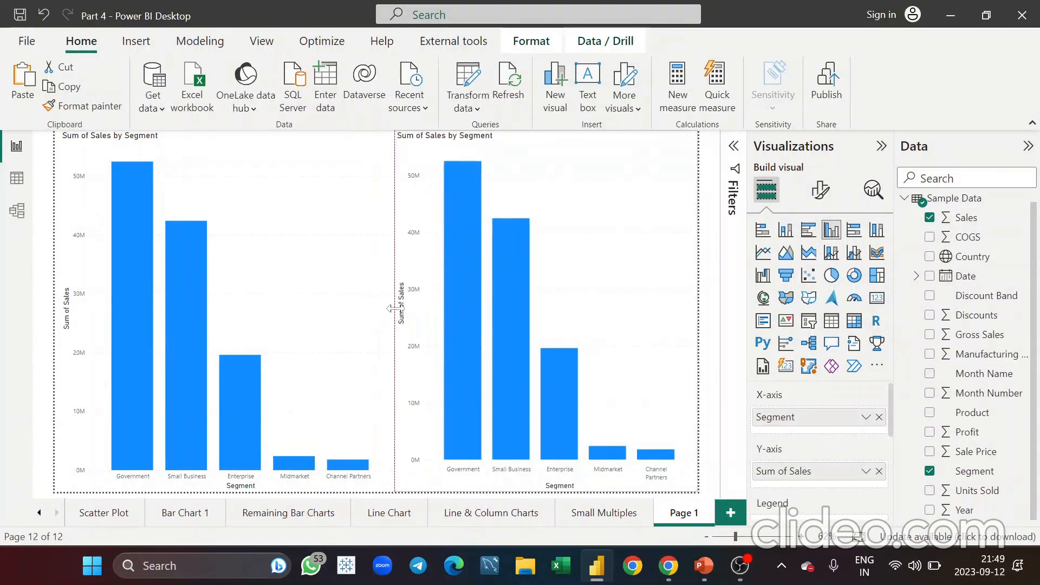
Compare the analytics options of both charts and add a constant line to the stacked column chart.
{"action": "left_click", "coordinate": [871, 198]}
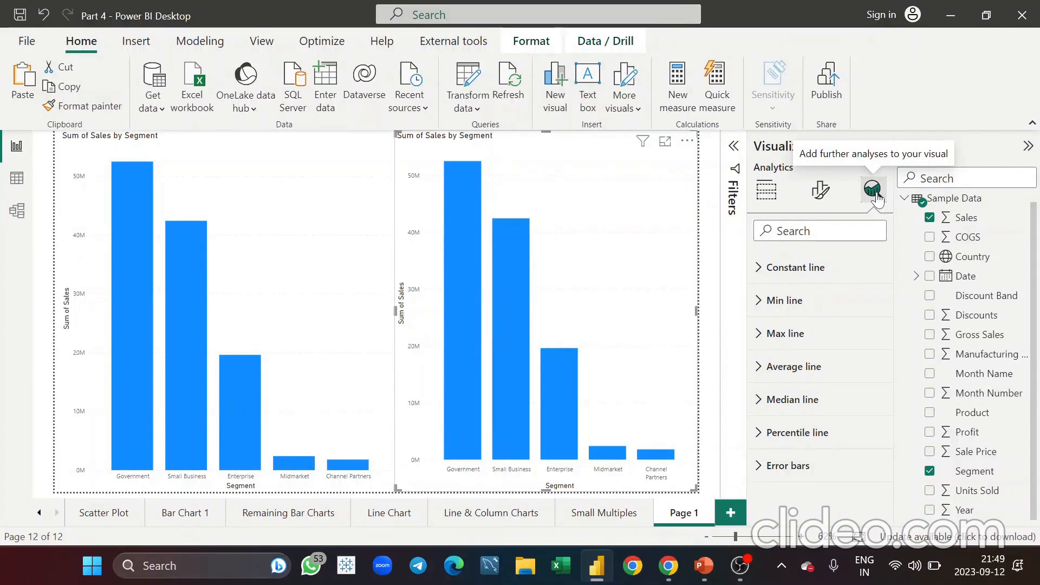
{"action": "left_click", "coordinate": [350, 238], "text": "ctrl"}
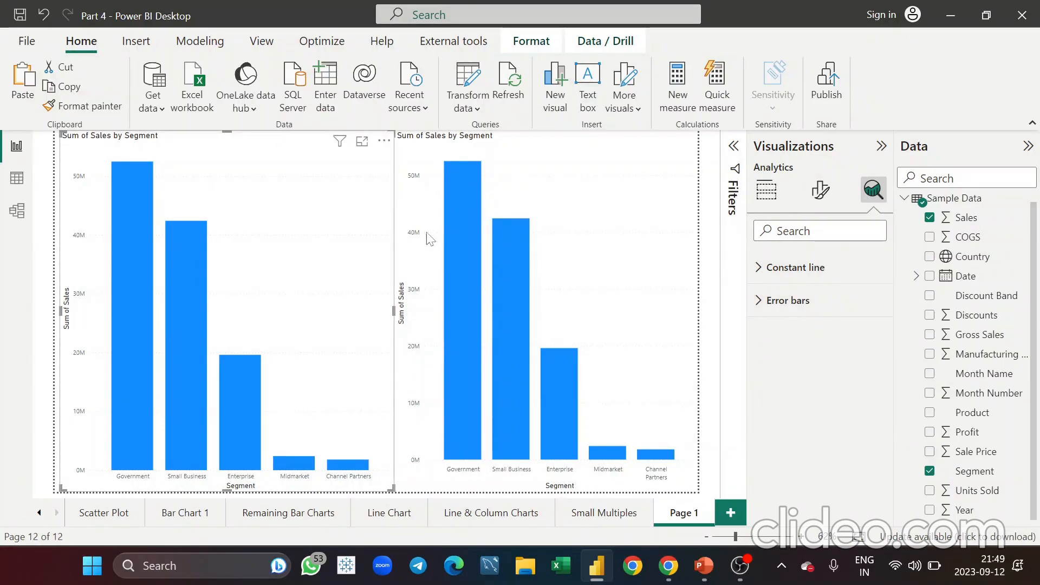
{"action": "left_click", "coordinate": [759, 271]}
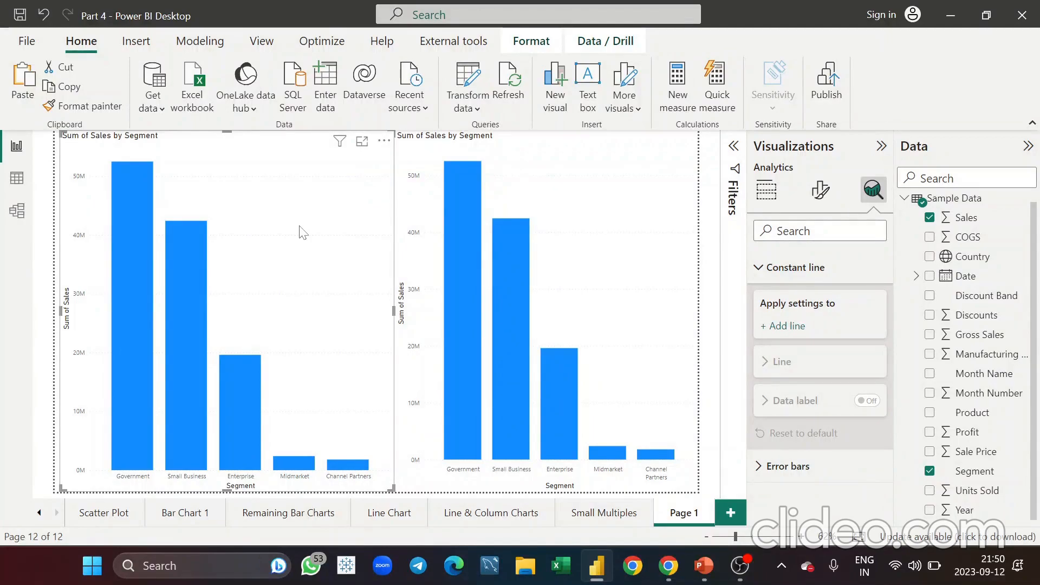
{"action": "left_click", "coordinate": [780, 328]}
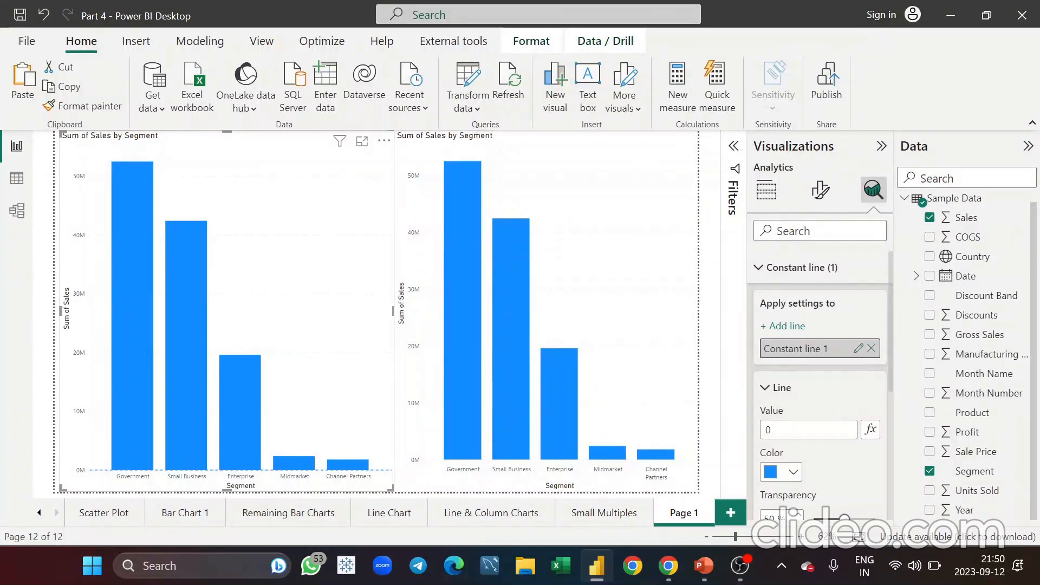
Set the constant line's color to black and its transparency to 0%.
{"action": "scroll", "coordinate": [850, 444], "scroll_direction": "down", "scroll_amount": 1}
{"action": "scroll", "coordinate": [850, 442], "scroll_direction": "down", "scroll_amount": 1}
{"action": "left_click", "coordinate": [793, 450]}
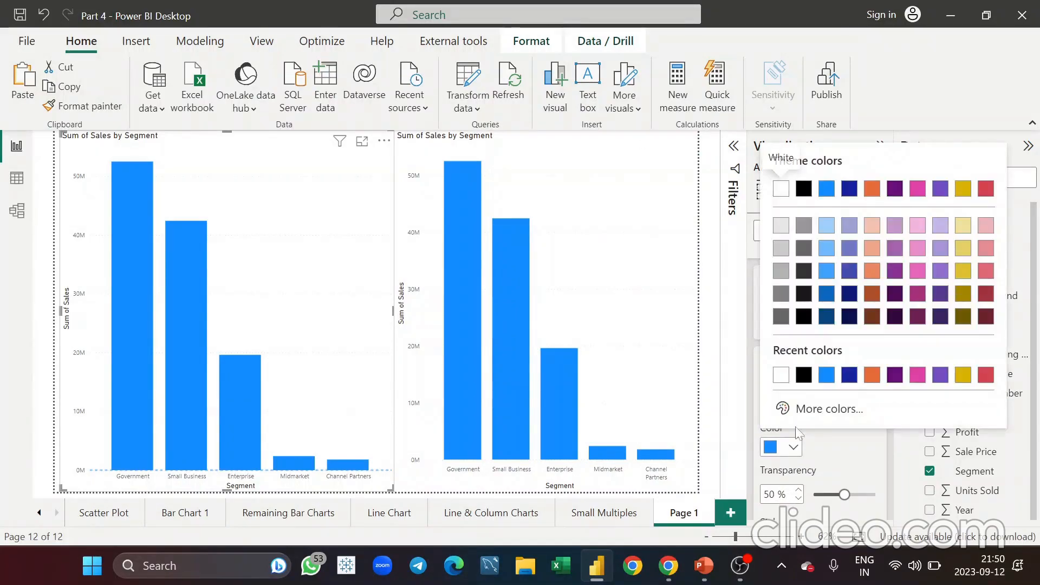
{"action": "left_click", "coordinate": [808, 375]}
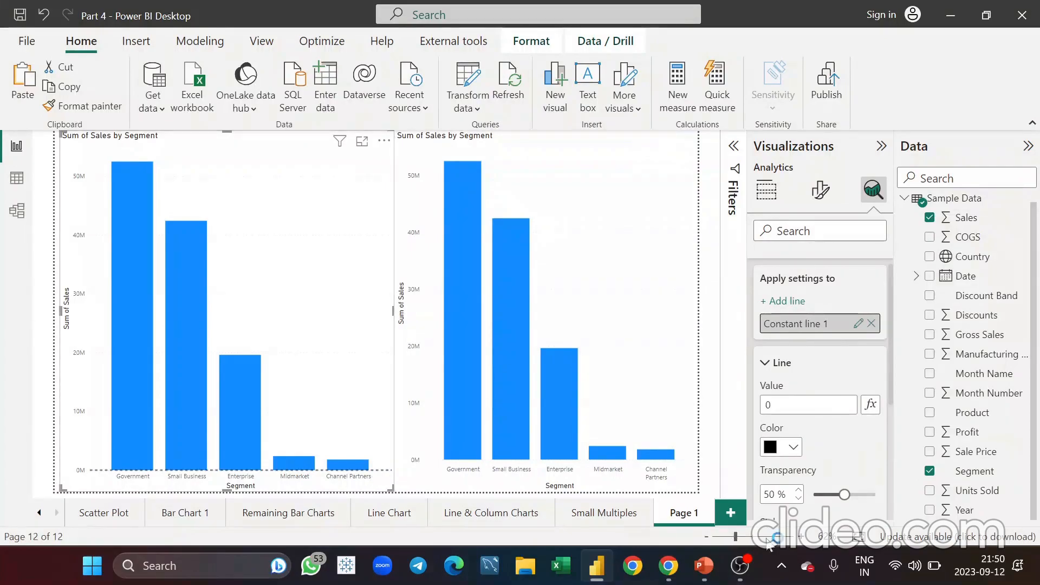
{"action": "left_click_drag", "start_coordinate": [844, 494], "coordinate": [814, 494]}
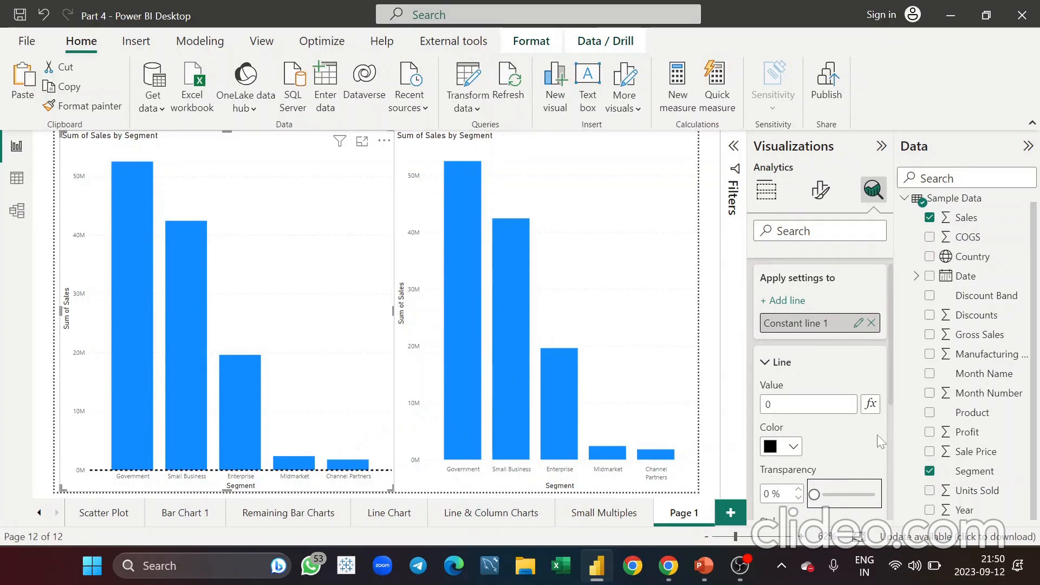
Set the constant line's value to 10000000, trying 1000000 first, and its transparency to 50%.
{"action": "mouse_move", "coordinate": [333, 469]}
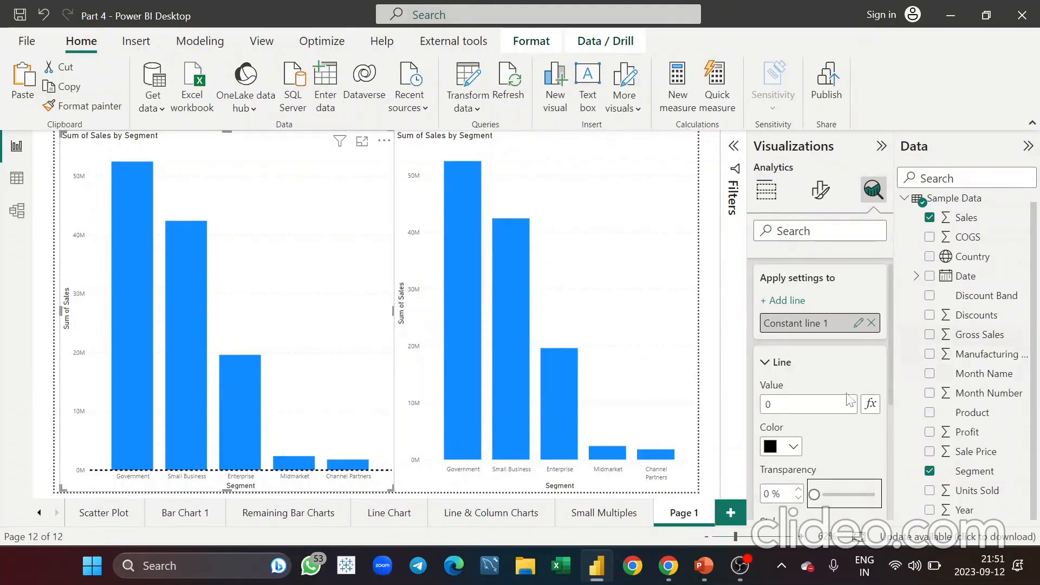
{"action": "left_click", "coordinate": [772, 405]}
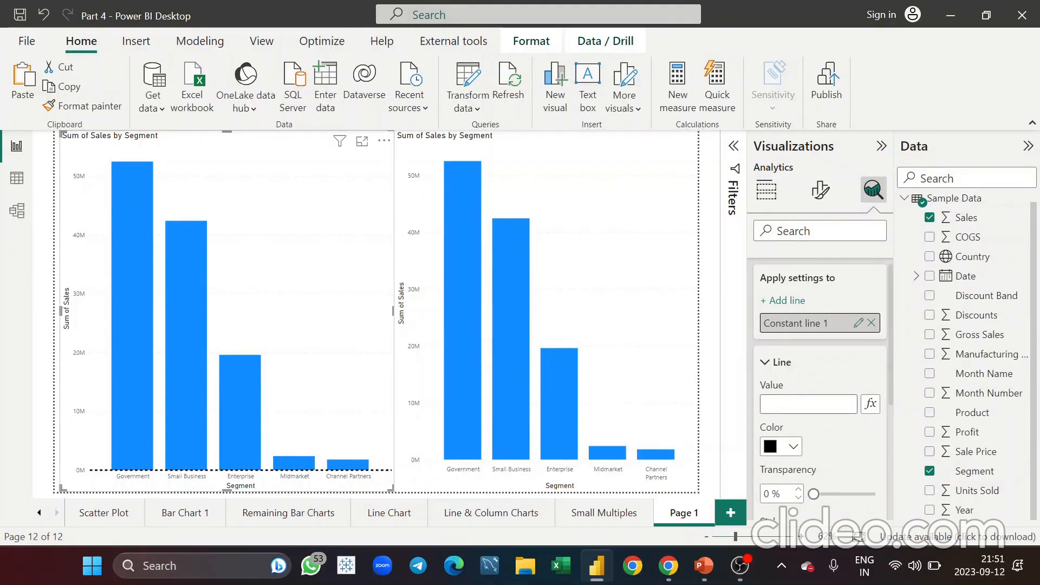
{"action": "type", "text": "1000000"}
{"action": "key", "text": "Return"}
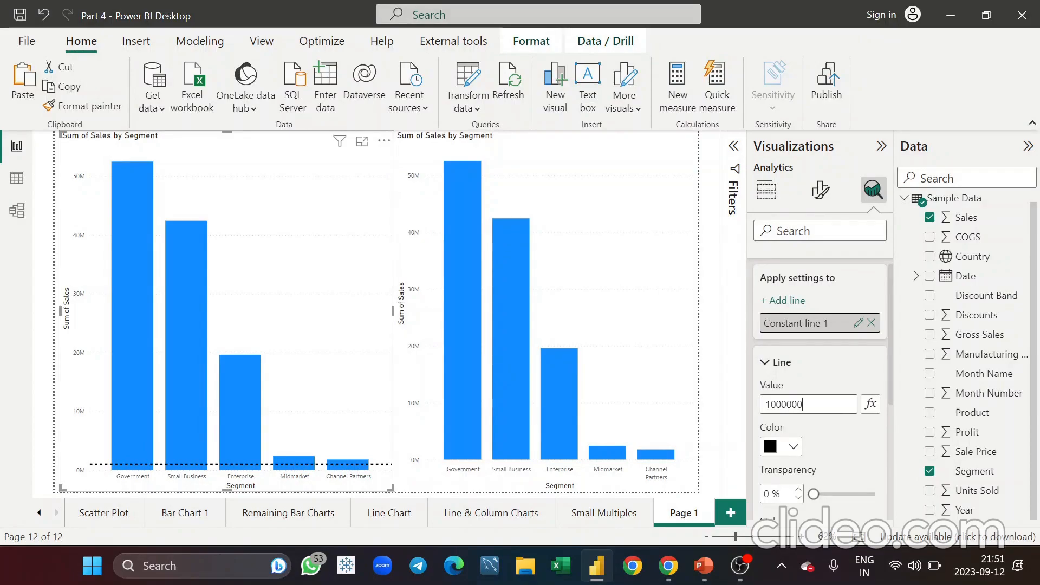
{"action": "scroll", "coordinate": [827, 435], "scroll_direction": "down", "scroll_amount": 3}
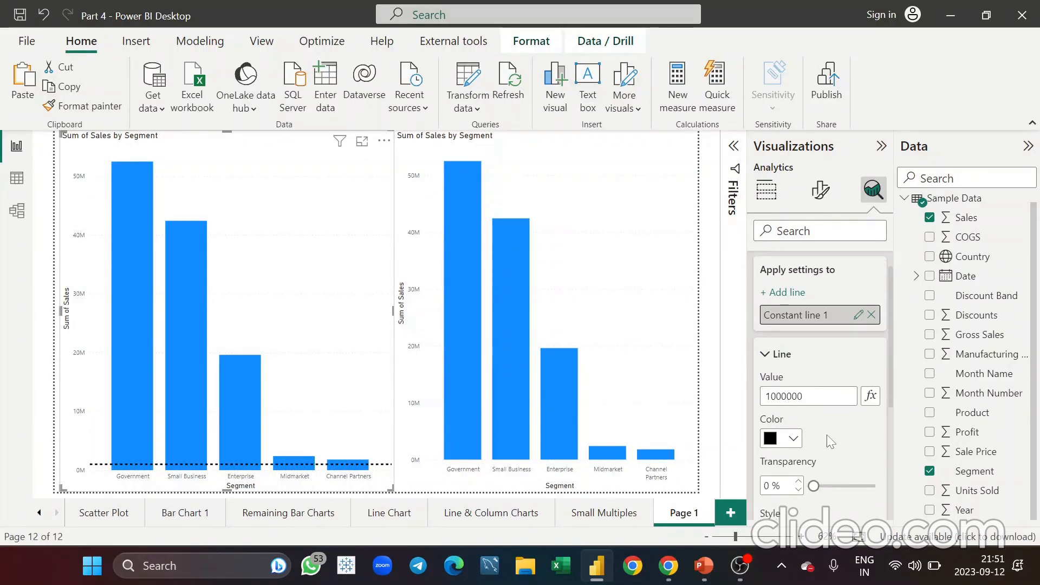
{"action": "scroll", "coordinate": [827, 435], "scroll_direction": "up", "scroll_amount": 1}
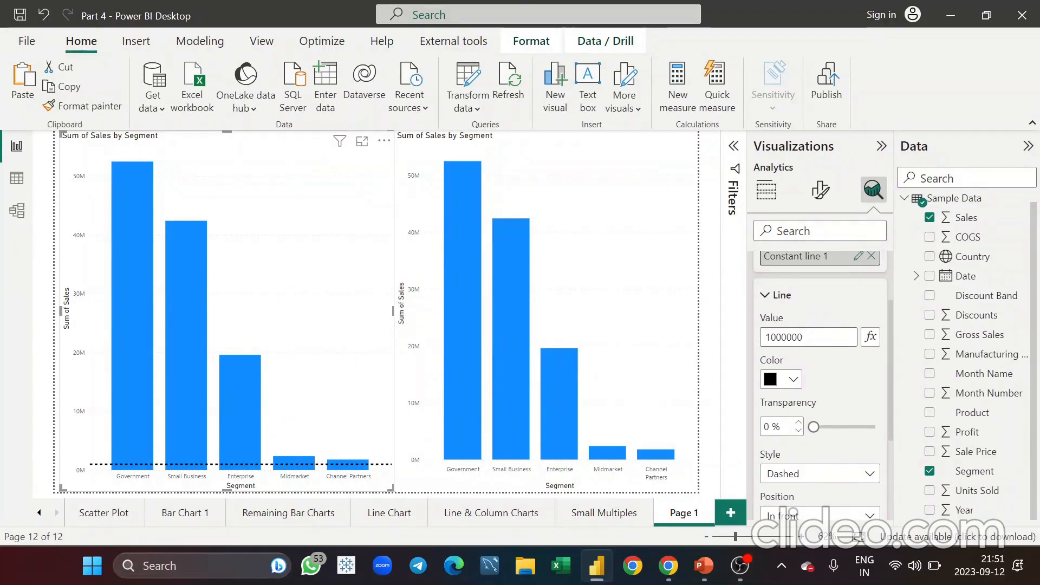
{"action": "type", "text": "0"}
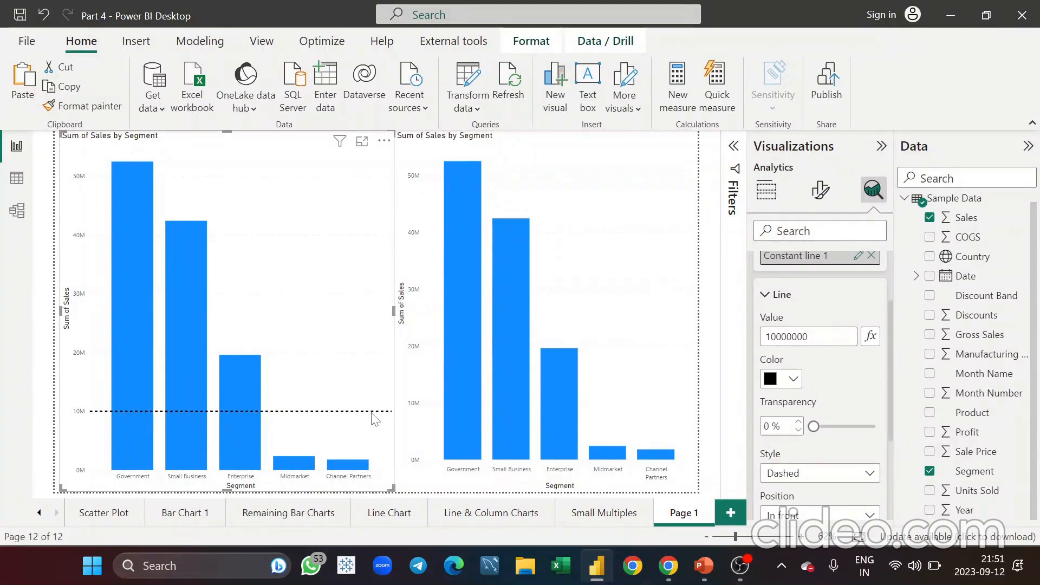
{"action": "left_click", "coordinate": [767, 427]}
{"action": "type", "text": "50"}
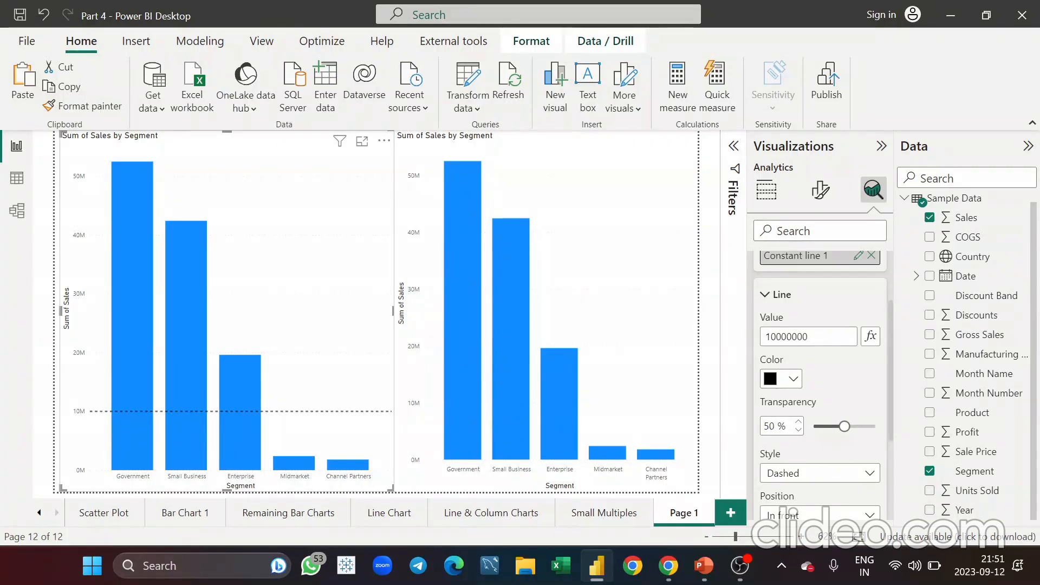
Set the constant line's style to Dotted, trying Solid first, and its position to Behind.
{"action": "scroll", "coordinate": [850, 408], "scroll_direction": "down", "scroll_amount": 2}
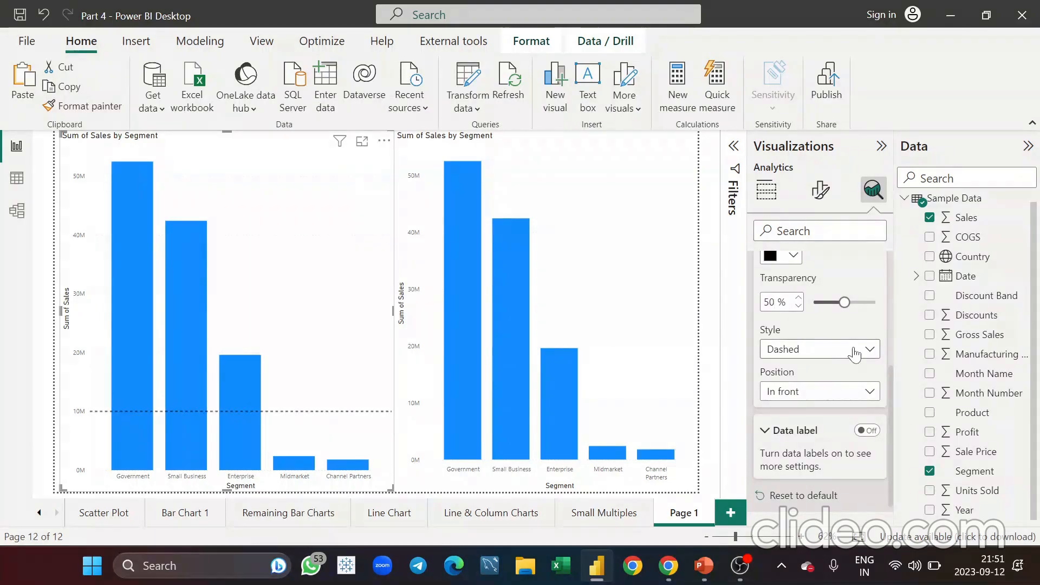
{"action": "left_click", "coordinate": [856, 353]}
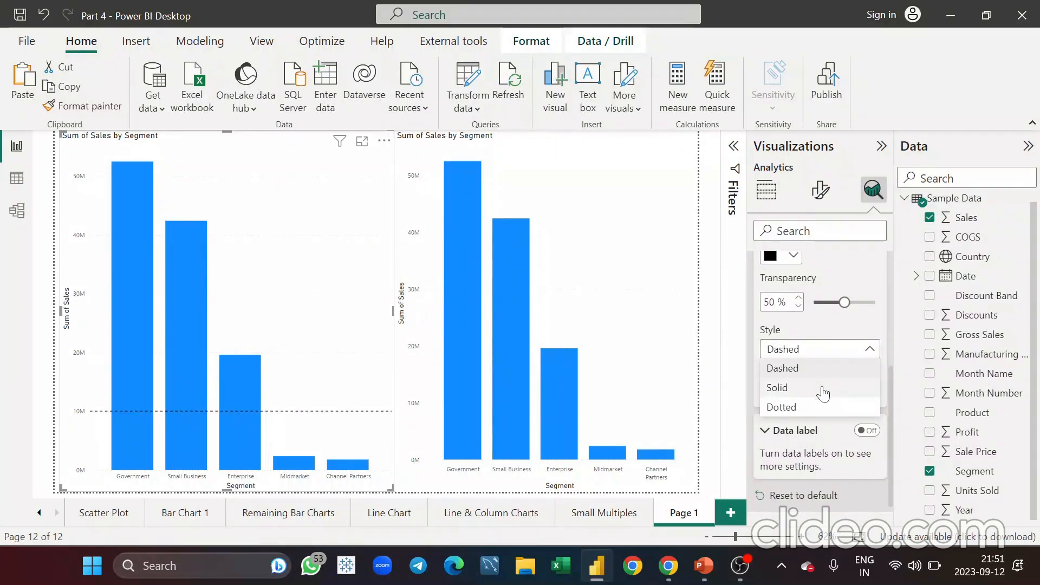
{"action": "left_click", "coordinate": [823, 392]}
{"action": "left_click", "coordinate": [843, 351]}
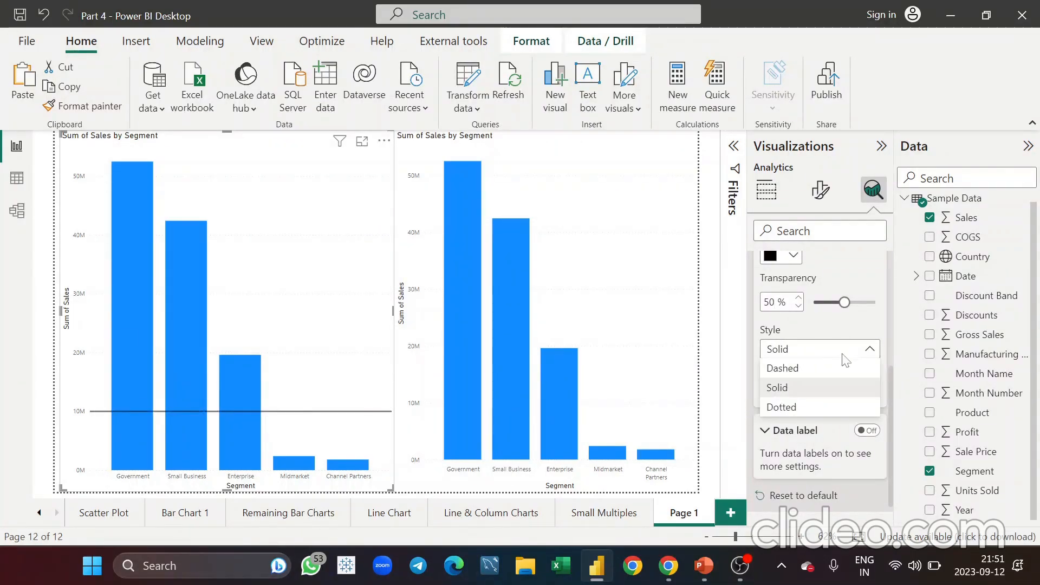
{"action": "left_click", "coordinate": [839, 411]}
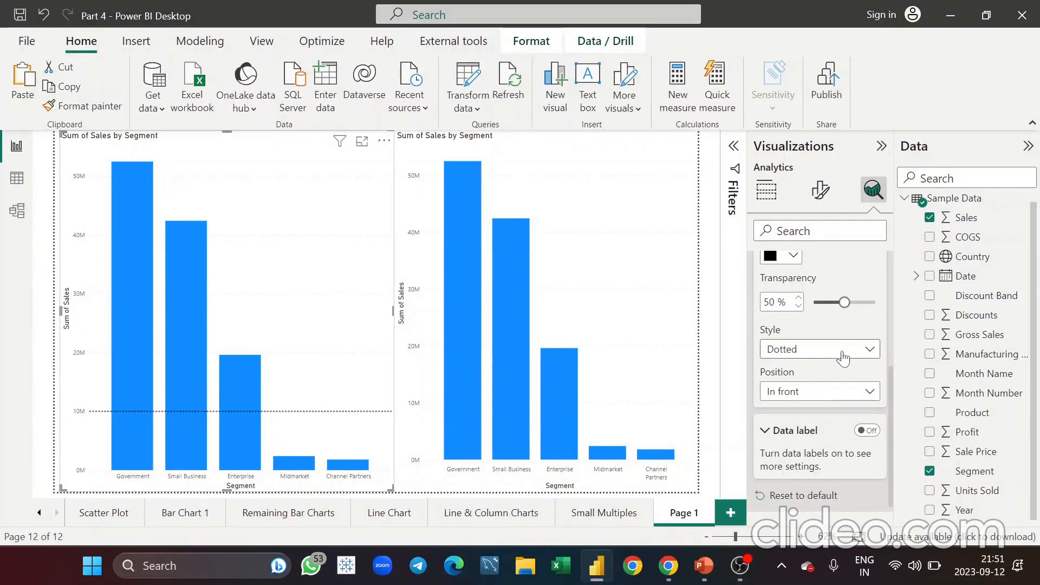
{"action": "left_click", "coordinate": [848, 392]}
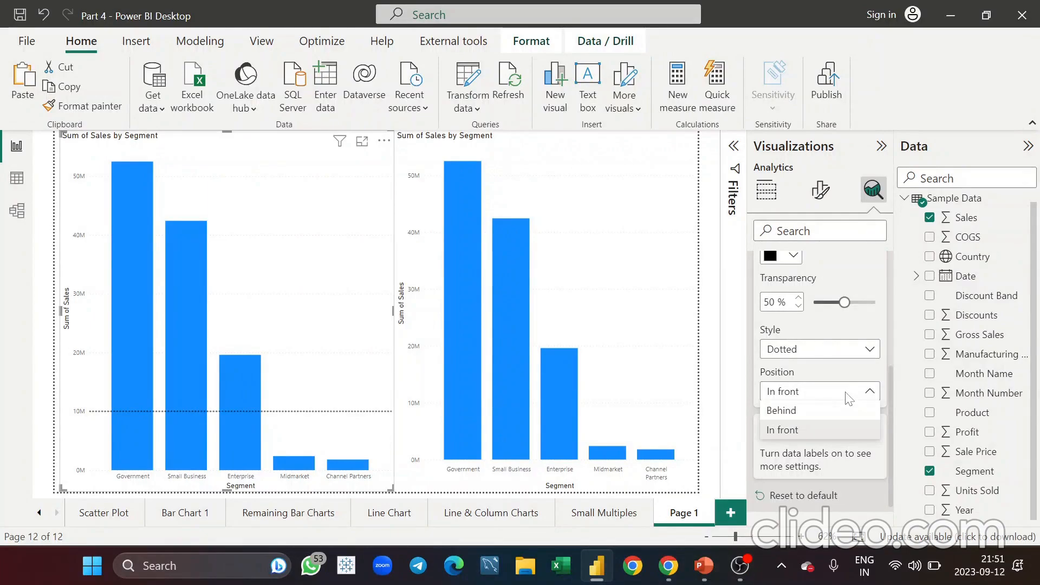
{"action": "left_click", "coordinate": [800, 418]}
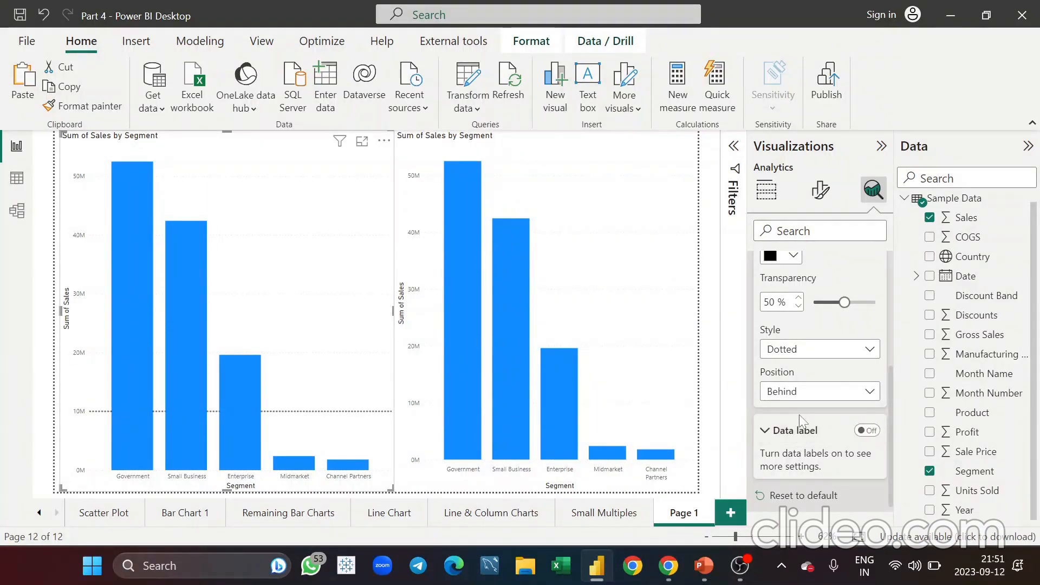
Set the constant line's position to In front and turn on its data label.
{"action": "left_click", "coordinate": [831, 396]}
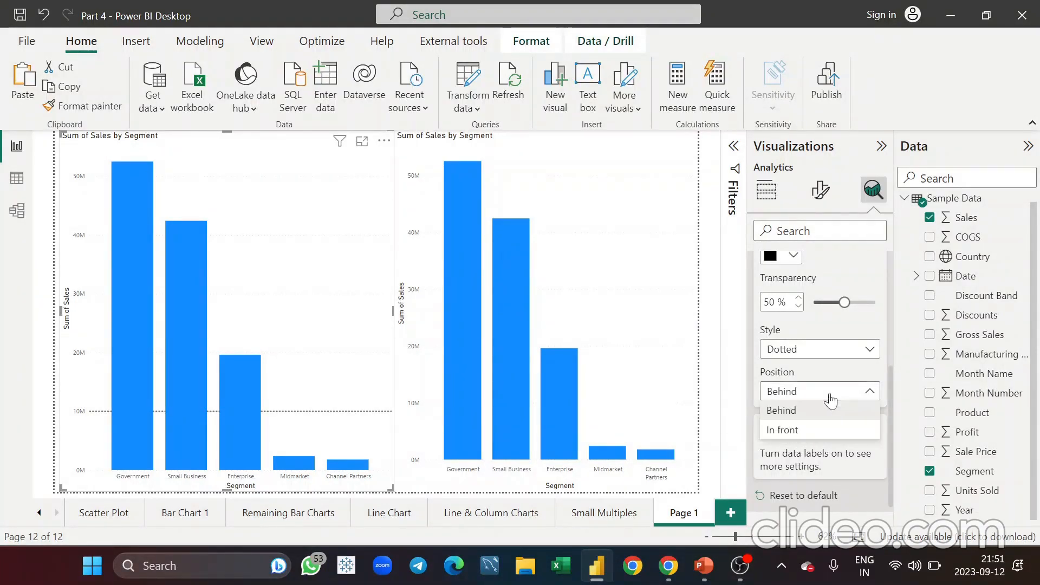
{"action": "left_click", "coordinate": [816, 431]}
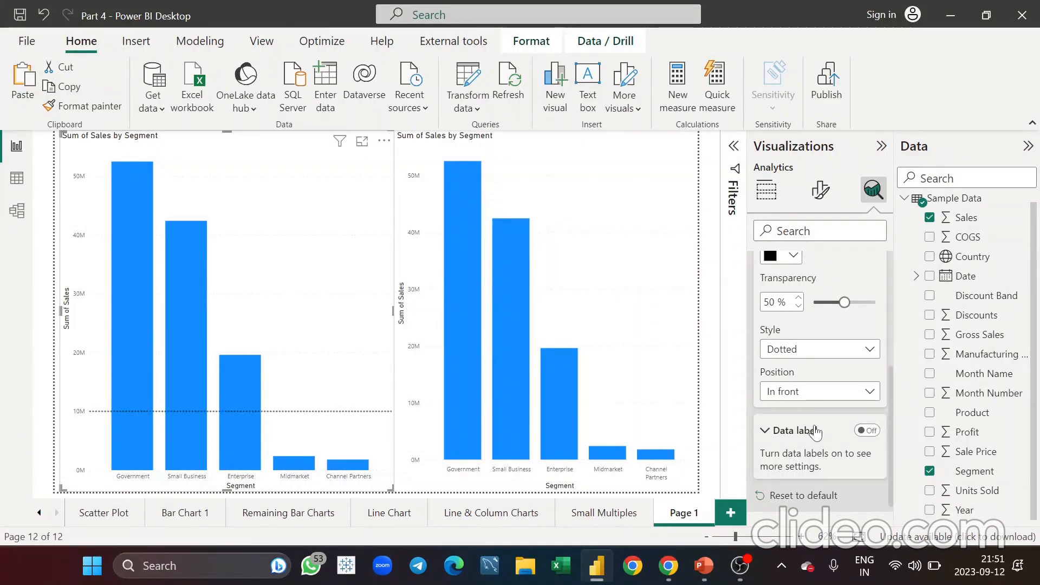
{"action": "scroll", "coordinate": [818, 431], "scroll_direction": "down", "scroll_amount": 1}
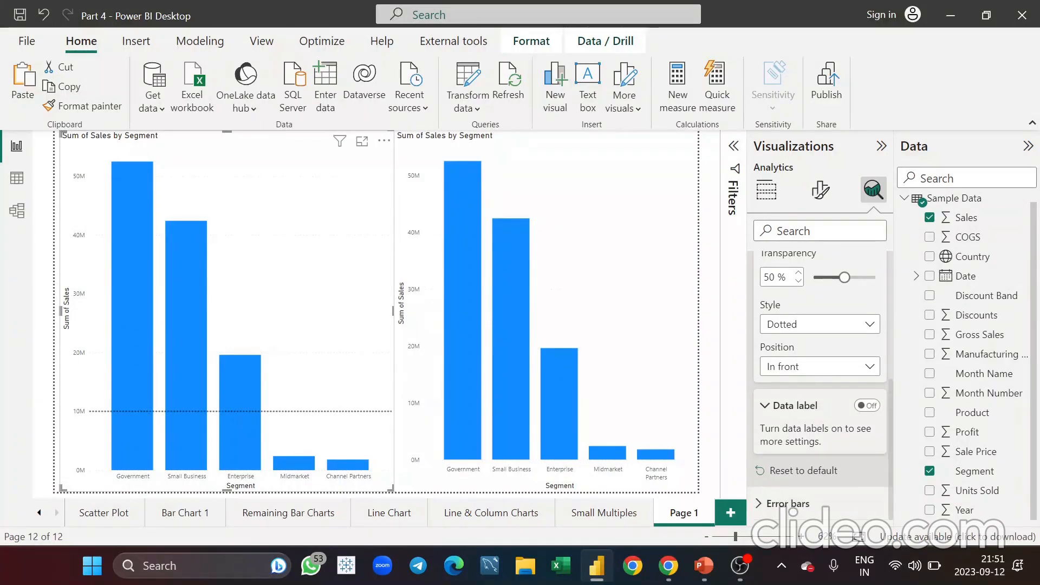
{"action": "left_click", "coordinate": [867, 409]}
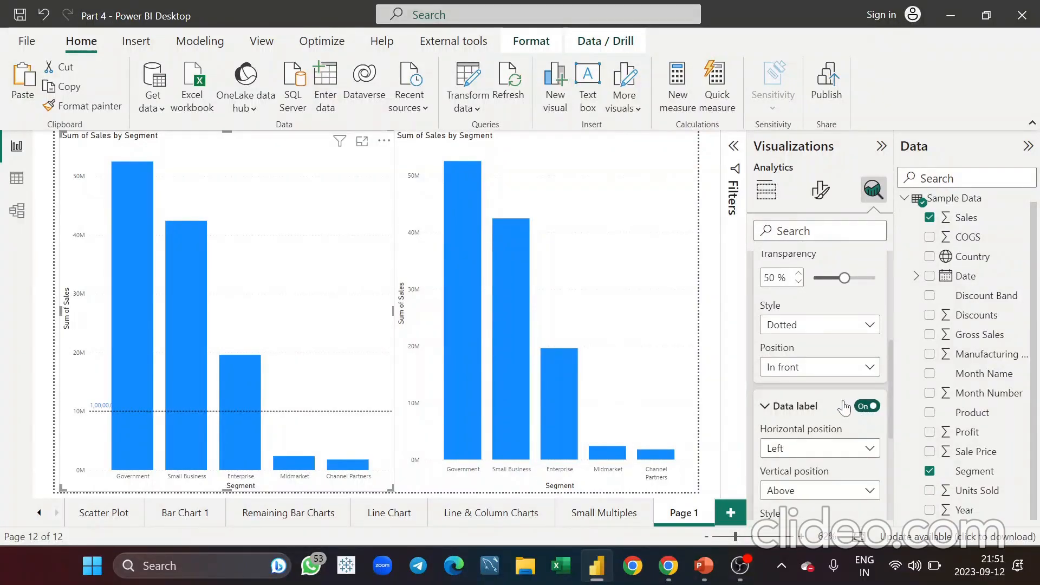
Enlarge the page view and set the constant line label's horizontal position to Right.
{"action": "scroll", "coordinate": [815, 305], "scroll_direction": "up", "scroll_amount": 3}
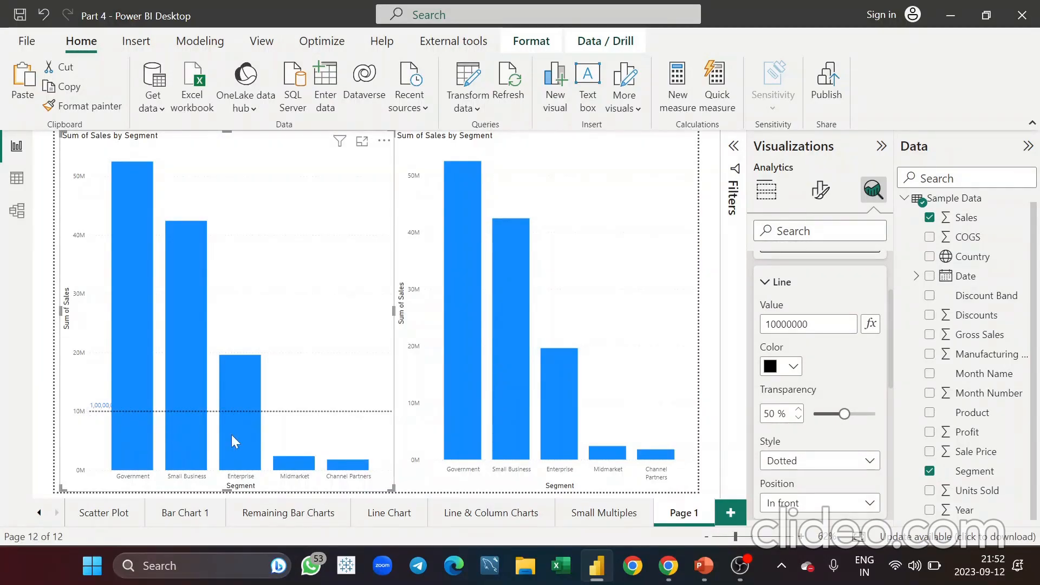
{"action": "left_click", "coordinate": [801, 537]}
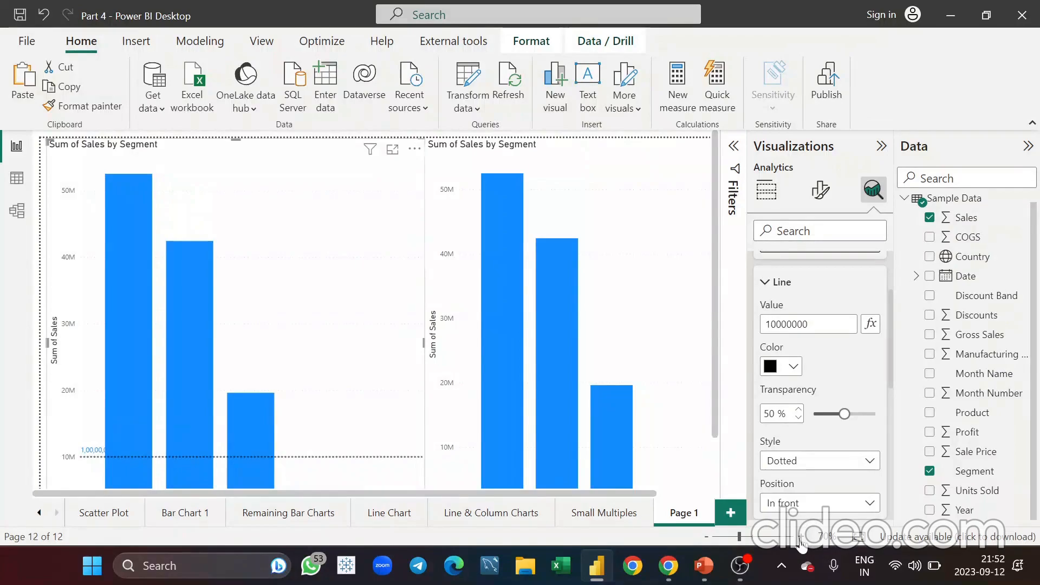
{"action": "left_click", "coordinate": [800, 538]}
{"action": "scroll", "coordinate": [386, 380], "scroll_direction": "down", "scroll_amount": 3}
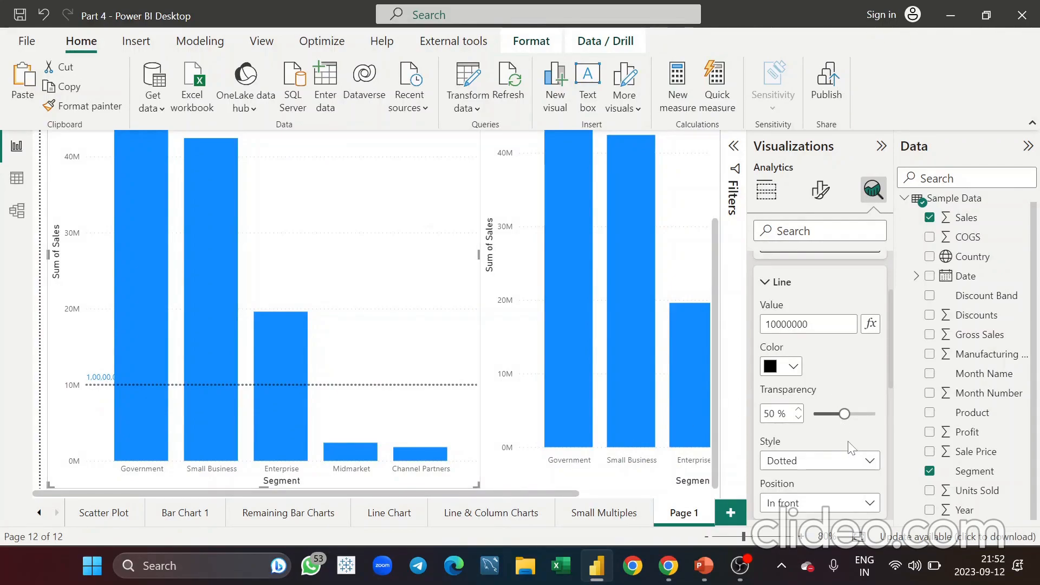
{"action": "scroll", "coordinate": [851, 448], "scroll_direction": "down", "scroll_amount": 5}
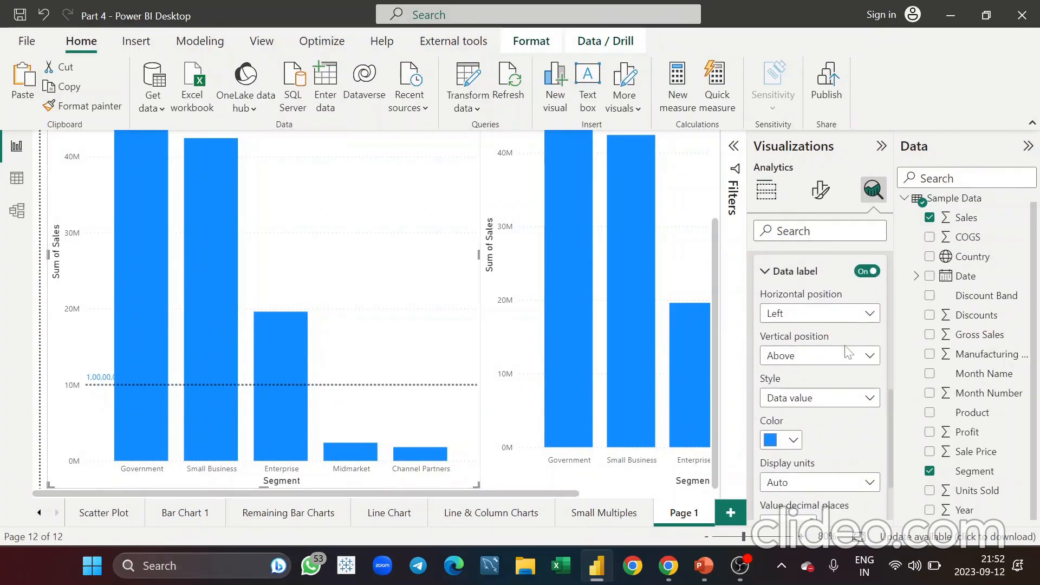
{"action": "left_click", "coordinate": [870, 316]}
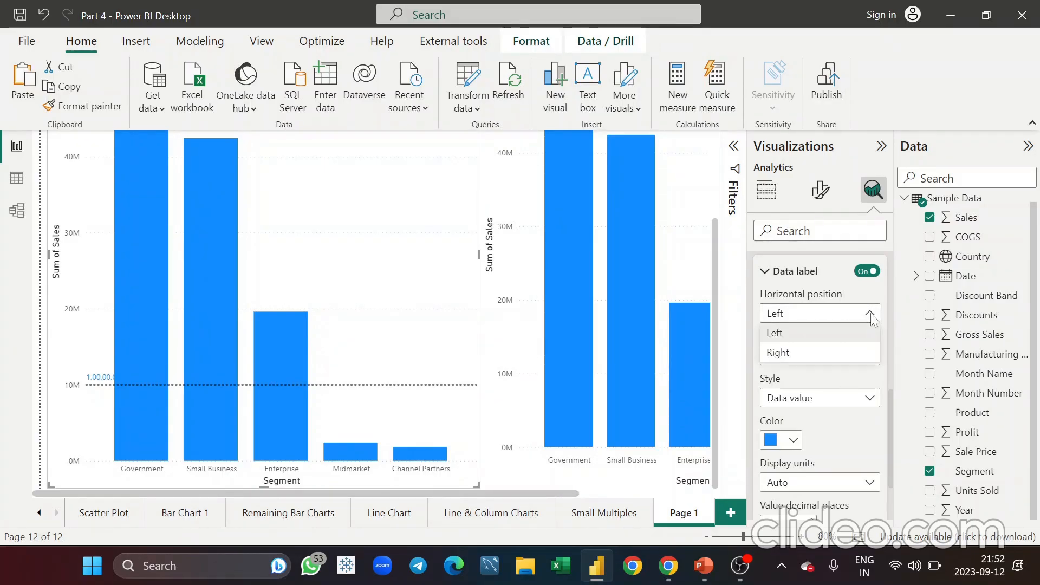
{"action": "left_click", "coordinate": [836, 357]}
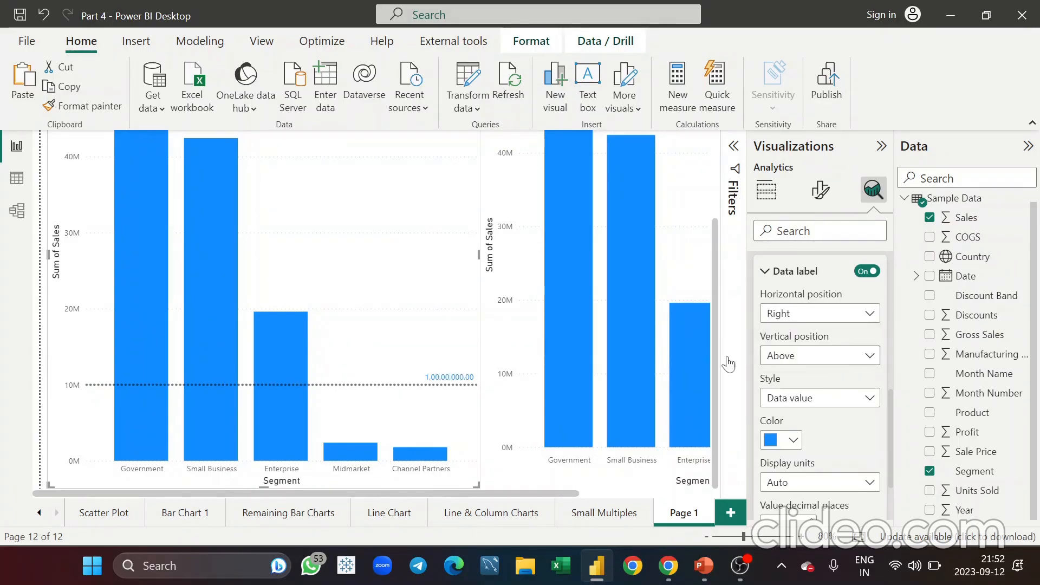
Set the constant line label's style to Both, trying Name first.
{"action": "left_click", "coordinate": [848, 406]}
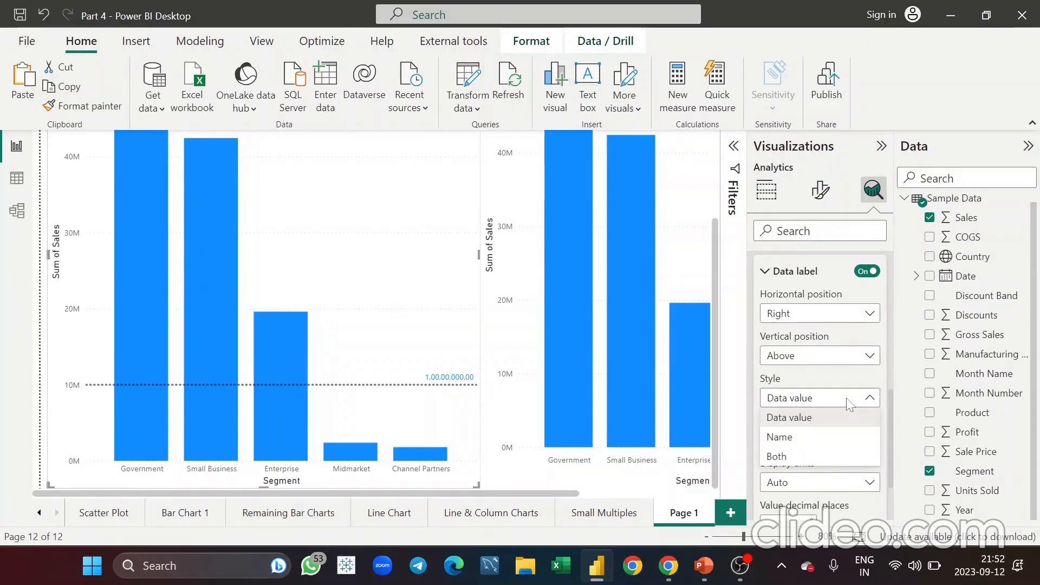
{"action": "left_click", "coordinate": [818, 441]}
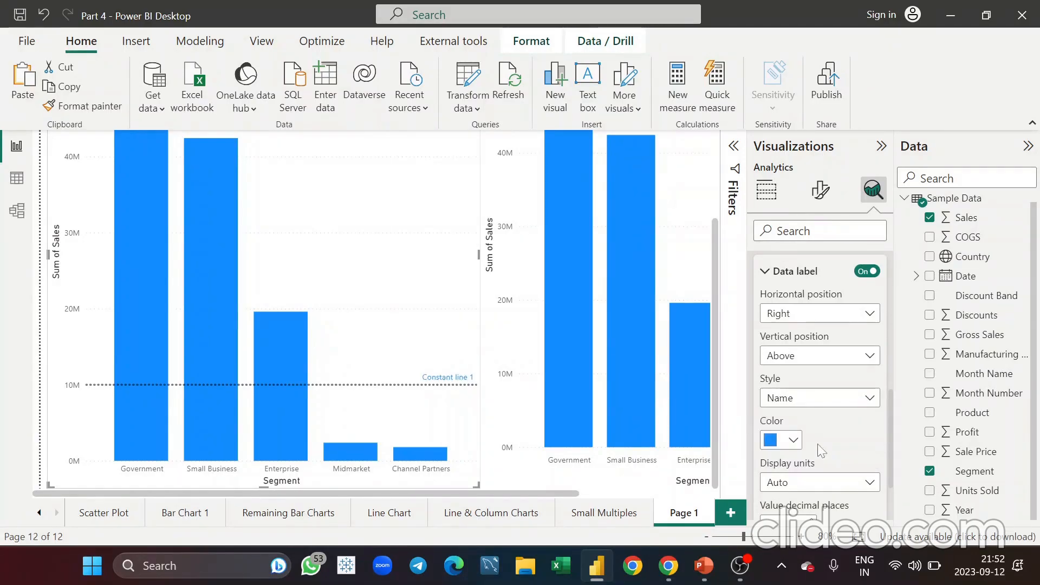
{"action": "left_click", "coordinate": [818, 399]}
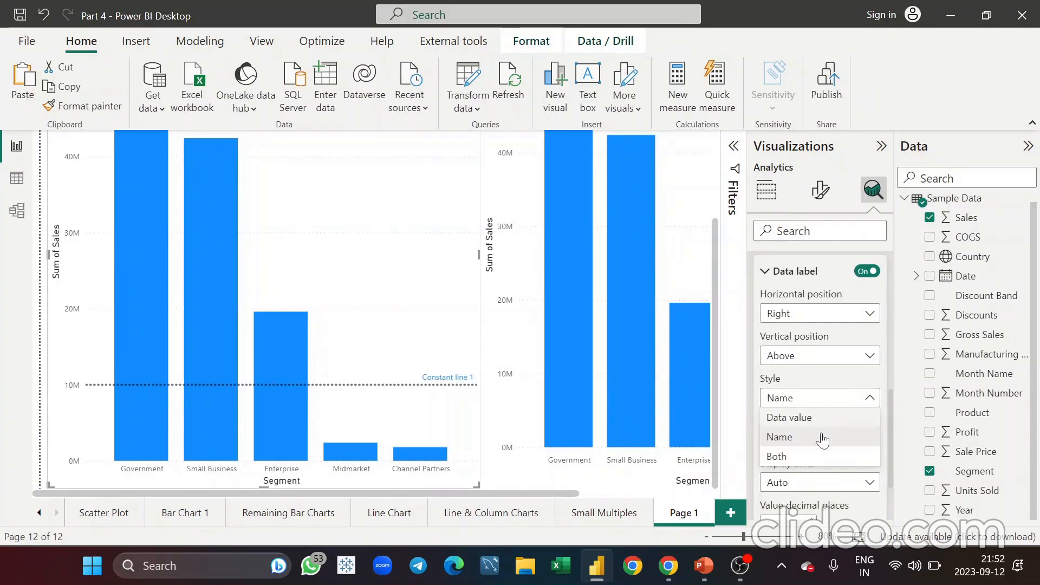
{"action": "left_click", "coordinate": [816, 457]}
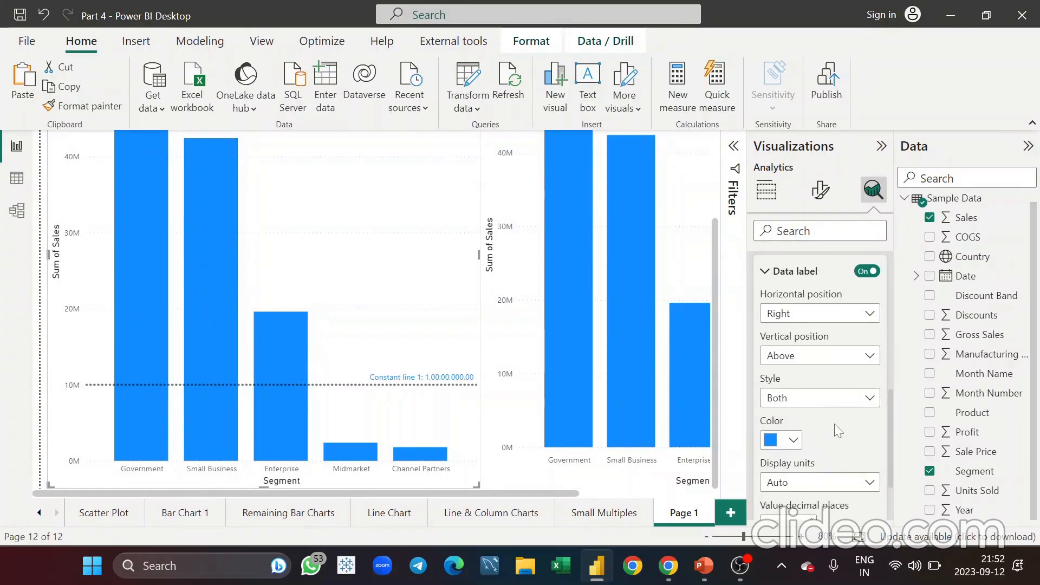
Set the constant line label's color to black.
{"action": "scroll", "coordinate": [840, 425], "scroll_direction": "down", "scroll_amount": 2}
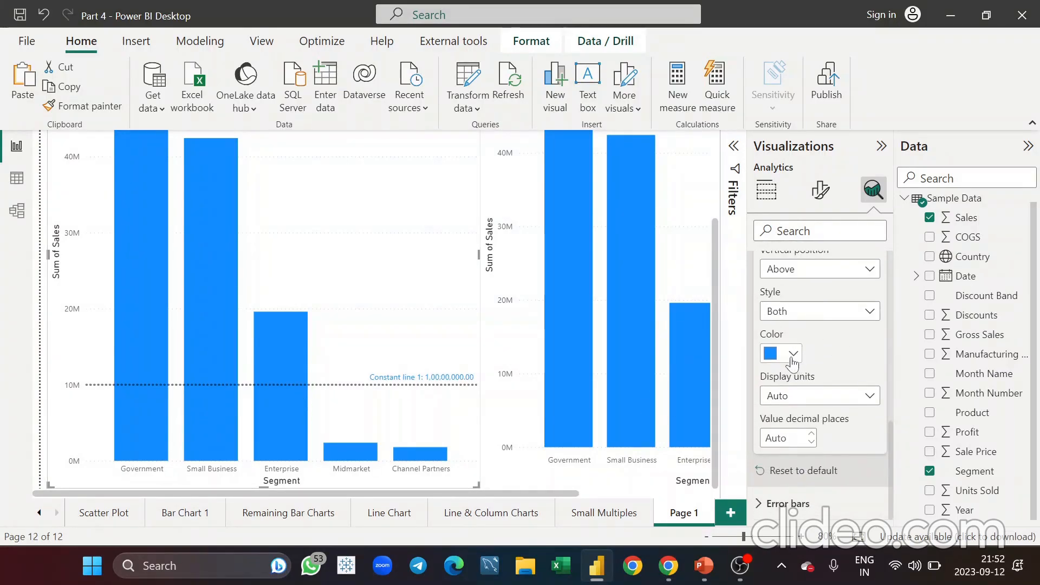
{"action": "left_click", "coordinate": [792, 359]}
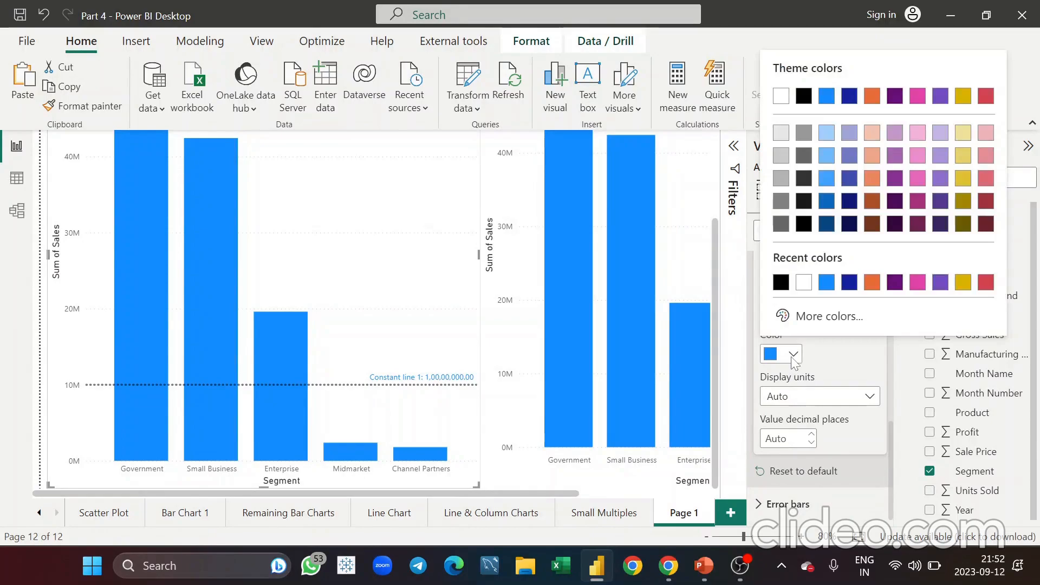
{"action": "left_click", "coordinate": [781, 282]}
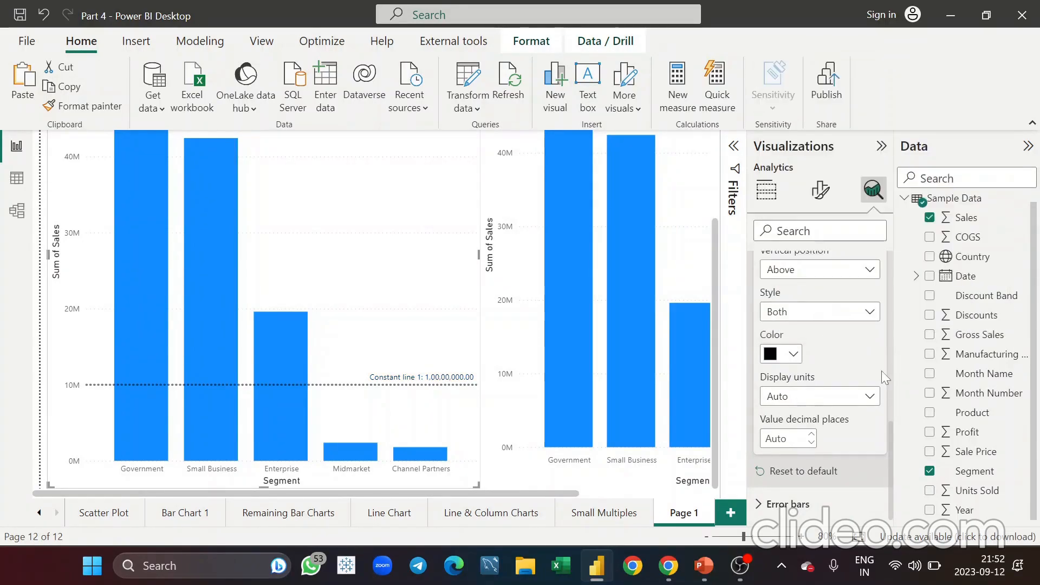
Set the constant line label's display units to Millions with 0 decimal places.
{"action": "left_click", "coordinate": [857, 402]}
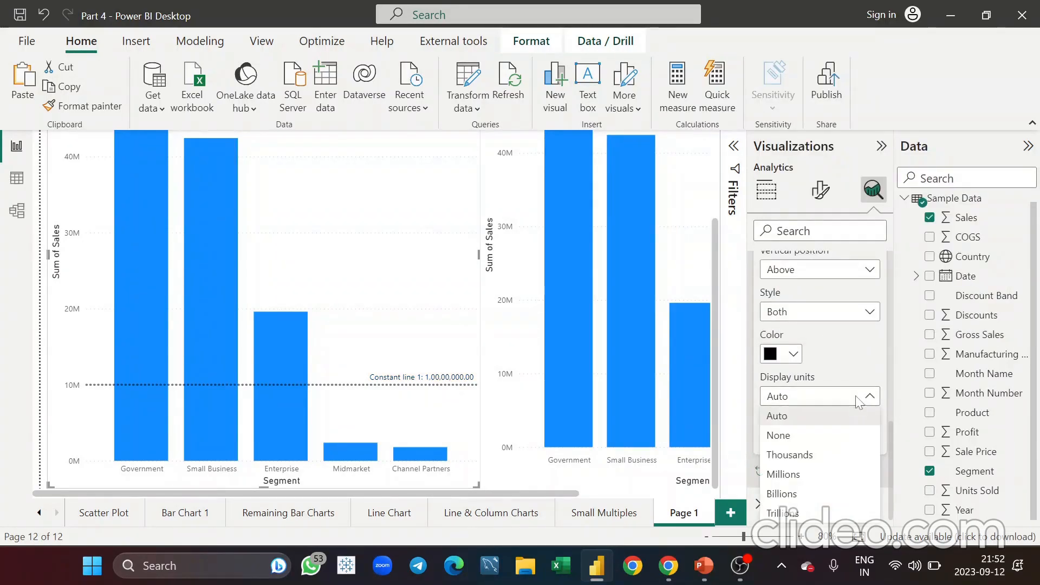
{"action": "left_click", "coordinate": [808, 482]}
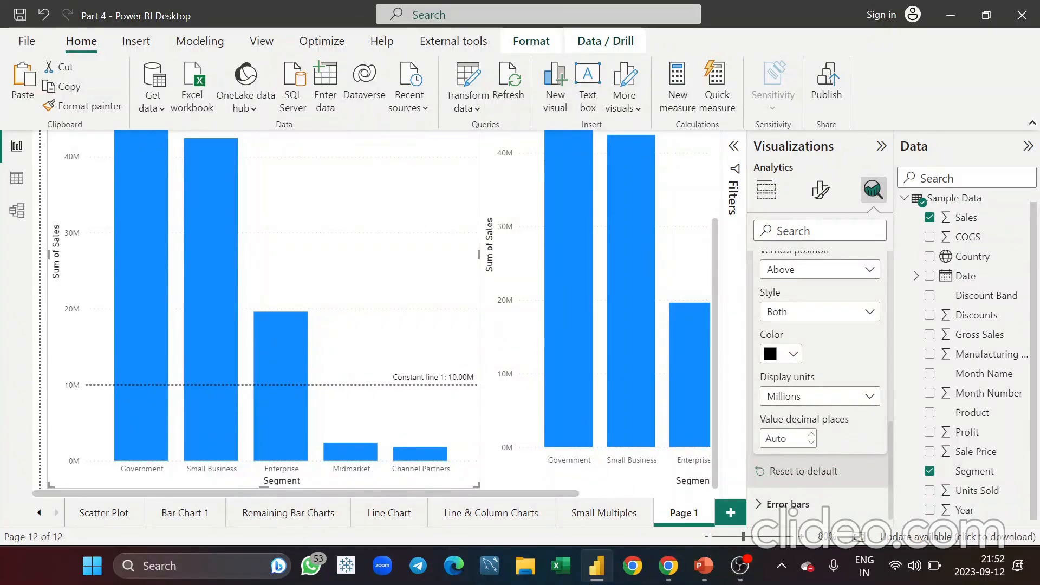
{"action": "left_click", "coordinate": [782, 438]}
{"action": "type", "text": "0"}
Rename the constant line as Target 1.
{"action": "scroll", "coordinate": [828, 344], "scroll_direction": "up", "scroll_amount": 10}
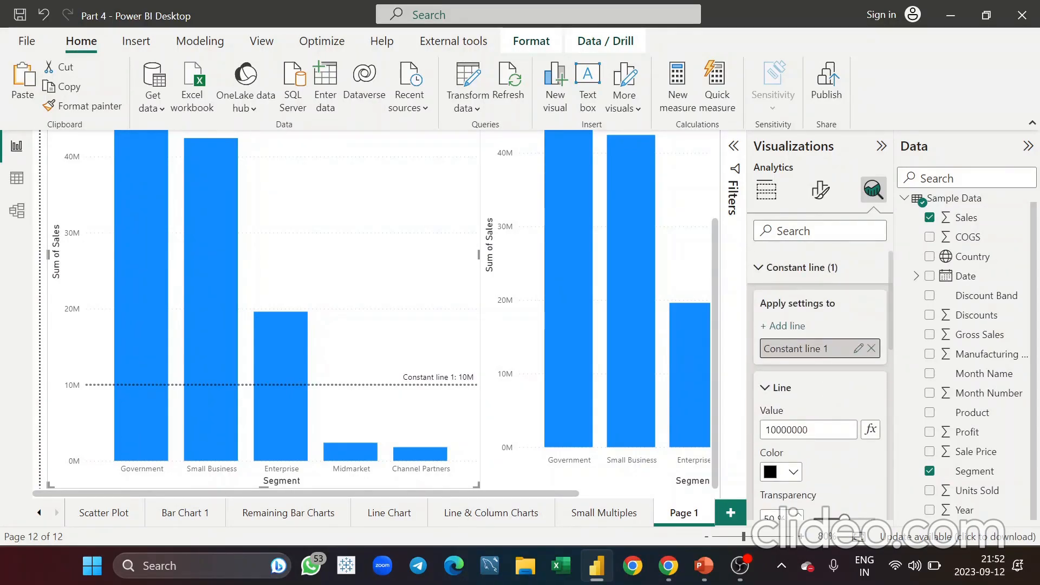
{"action": "left_click", "coordinate": [859, 349]}
{"action": "key", "text": "BackSpace"}
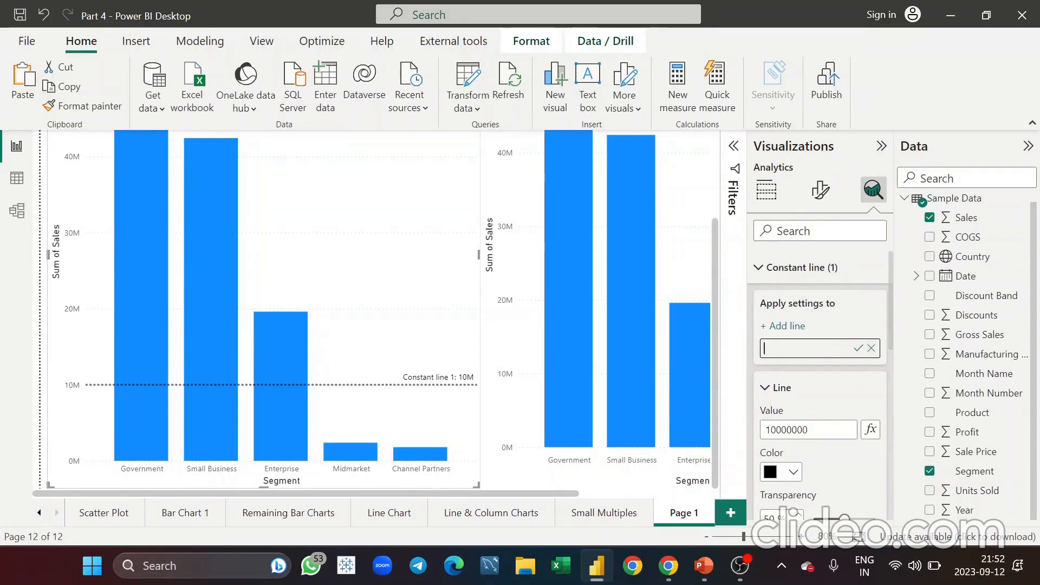
{"action": "type", "text": "Target 1"}
{"action": "left_click", "coordinate": [858, 348]}
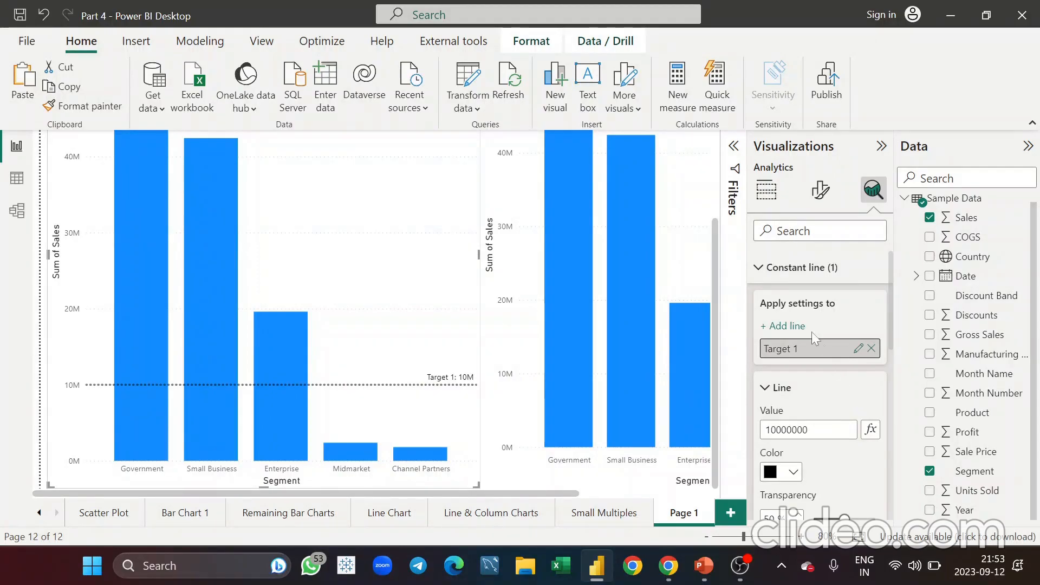
Add a second constant line to the stacked column chart and name it Target 2.
{"action": "left_click", "coordinate": [770, 274]}
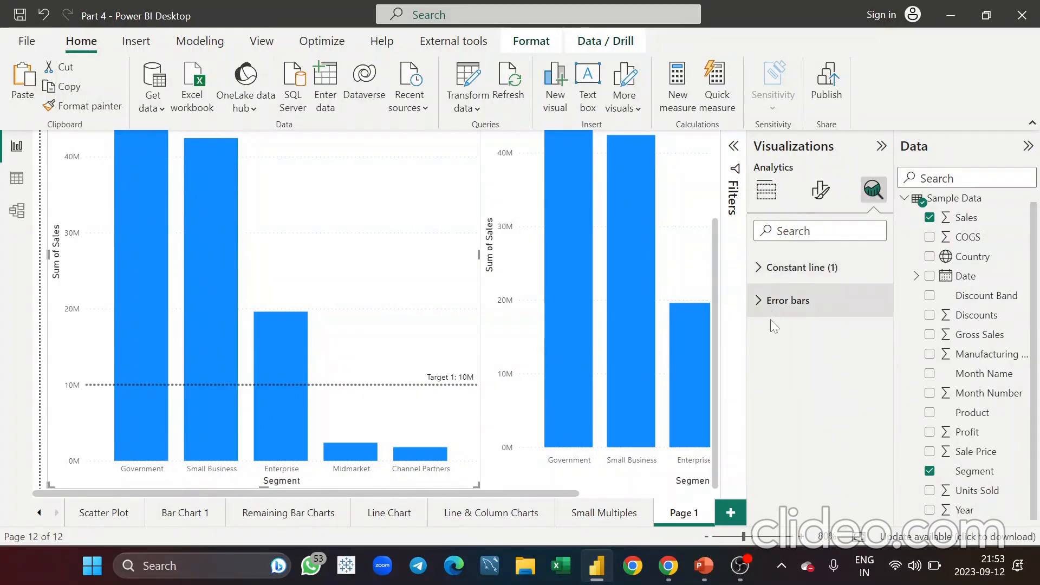
{"action": "left_click", "coordinate": [761, 276]}
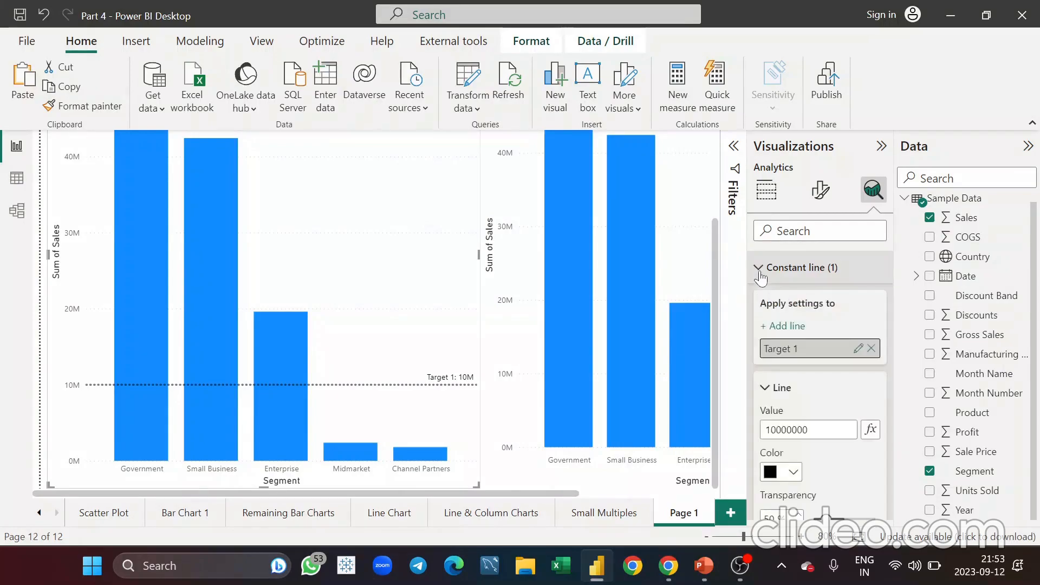
{"action": "left_click", "coordinate": [785, 328]}
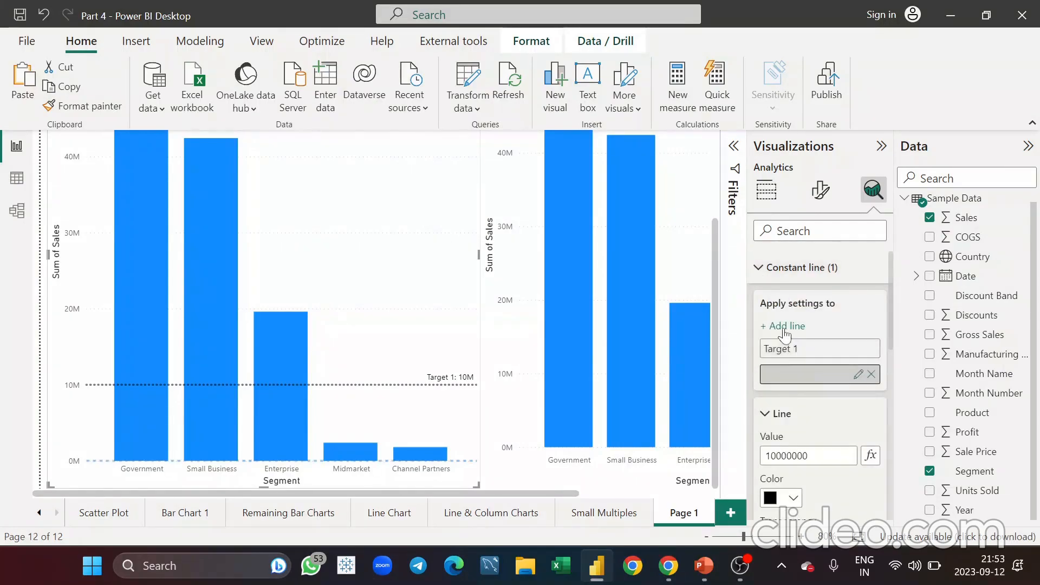
{"action": "left_click", "coordinate": [858, 374]}
{"action": "key", "text": "BackSpace"}
{"action": "type", "text": "Target 2"}
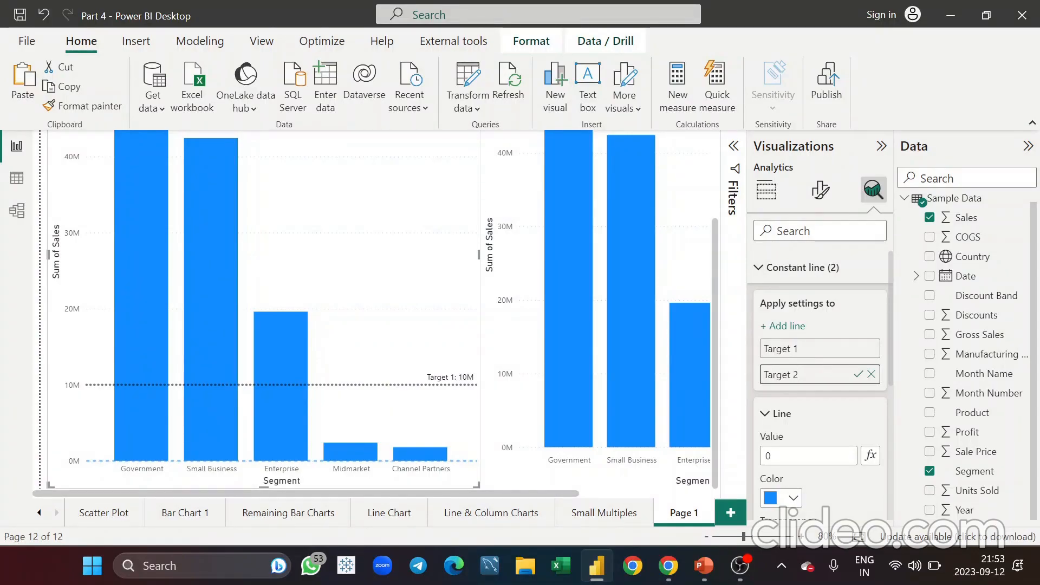
{"action": "key", "text": "Return"}
Set the Target 2 line's value to 25000000 and its color to black.
{"action": "scroll", "coordinate": [817, 386], "scroll_direction": "down", "scroll_amount": 2}
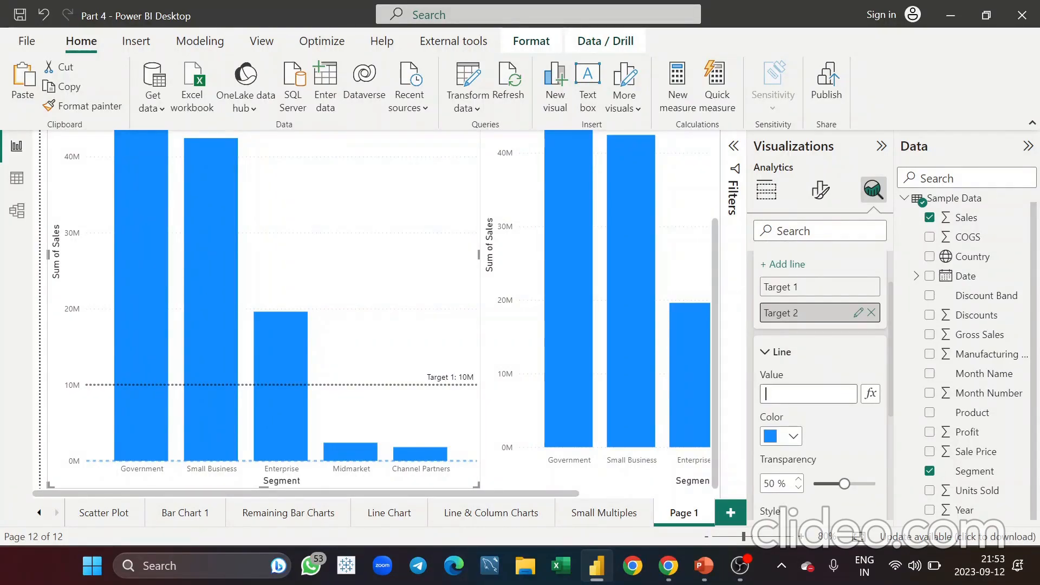
{"action": "left_click", "coordinate": [809, 394]}
{"action": "type", "text": "25000000"}
{"action": "left_click", "coordinate": [794, 436]}
{"action": "left_click", "coordinate": [780, 362]}
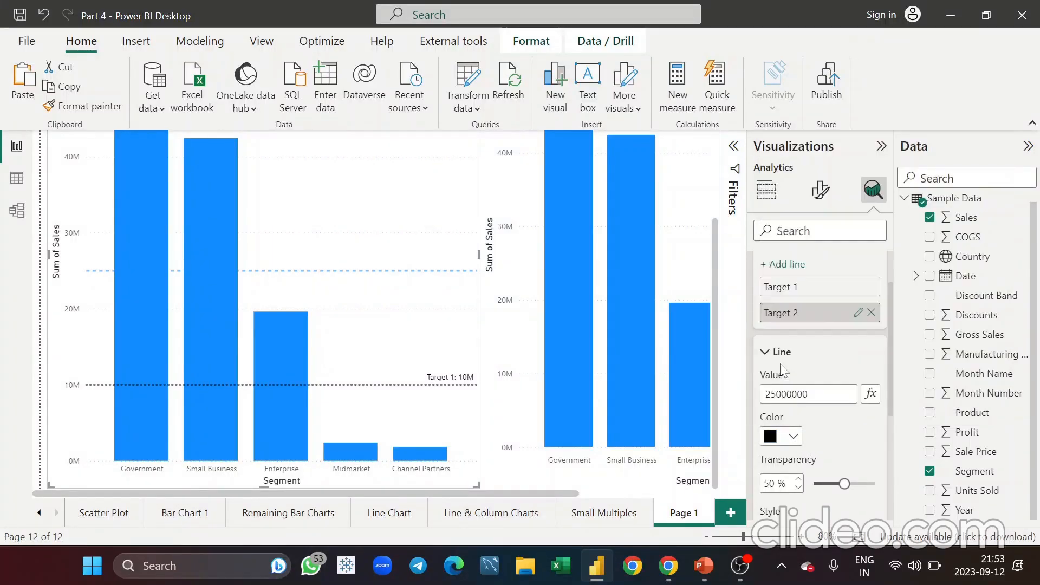
Set the Target 2 line's style to Dotted.
{"action": "scroll", "coordinate": [853, 448], "scroll_direction": "down", "scroll_amount": 2}
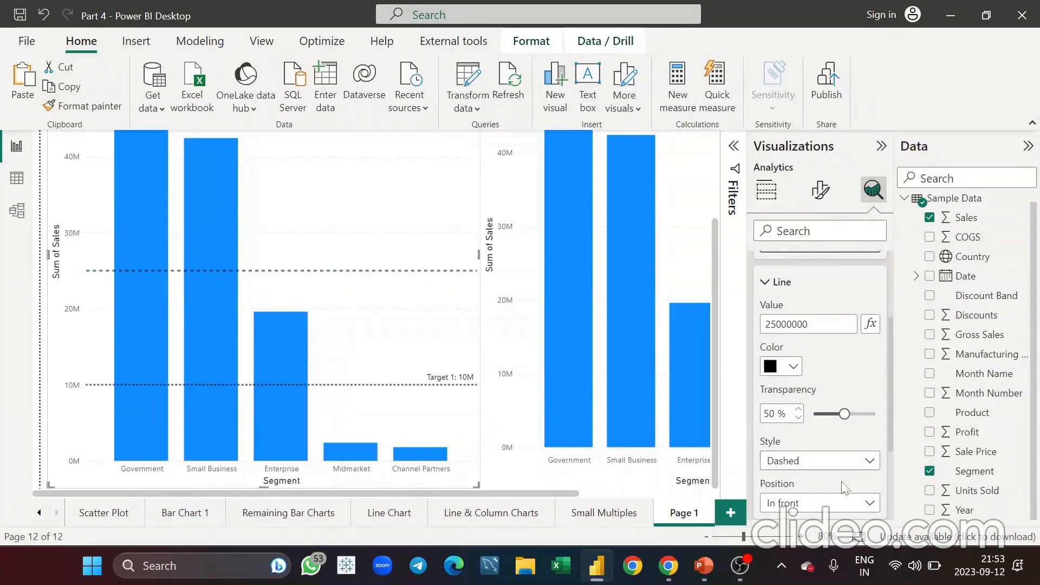
{"action": "left_click", "coordinate": [861, 467]}
{"action": "left_click", "coordinate": [816, 521]}
Turn on the Target 2 line's data label and set its horizontal position to Right.
{"action": "scroll", "coordinate": [830, 431], "scroll_direction": "down", "scroll_amount": 4}
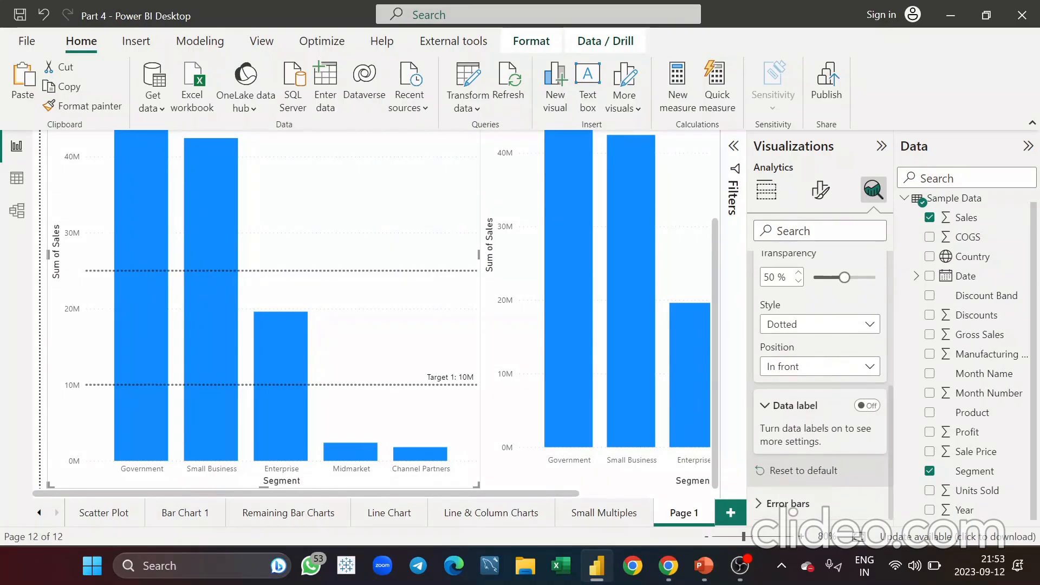
{"action": "left_click", "coordinate": [867, 405]}
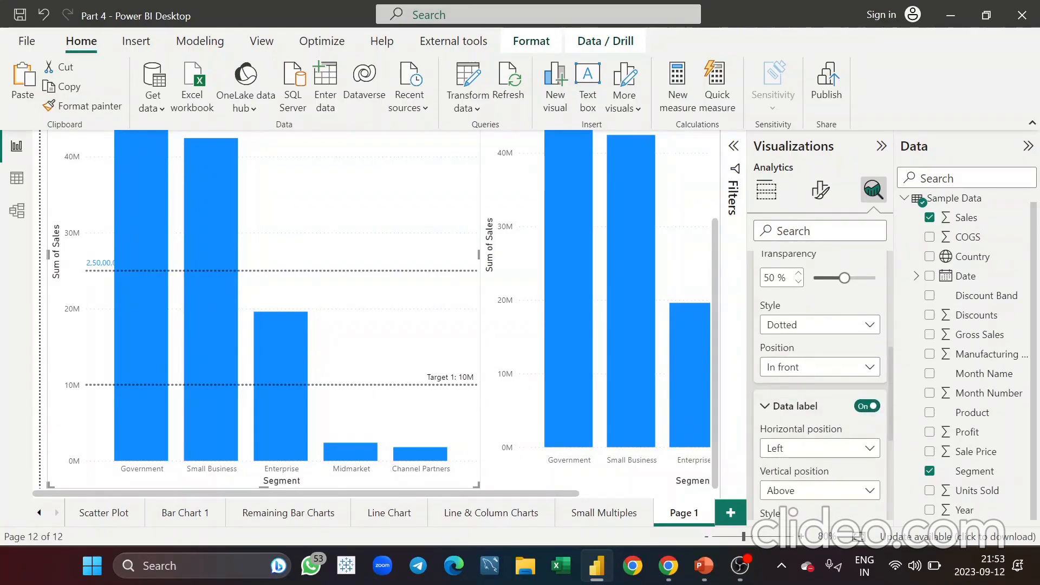
{"action": "scroll", "coordinate": [818, 380], "scroll_direction": "up", "scroll_amount": 2}
{"action": "left_click", "coordinate": [846, 355]}
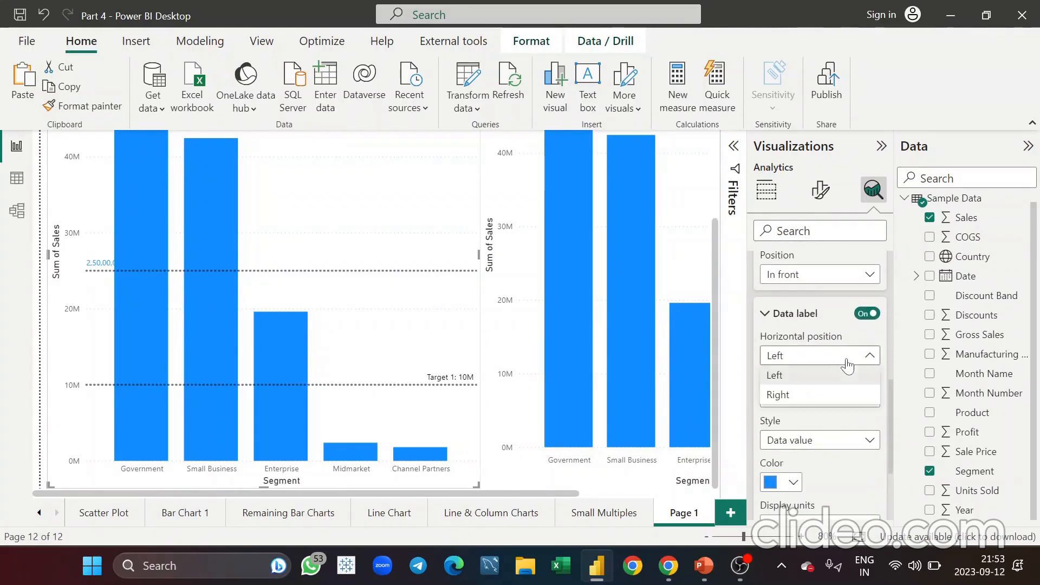
{"action": "left_click", "coordinate": [809, 397]}
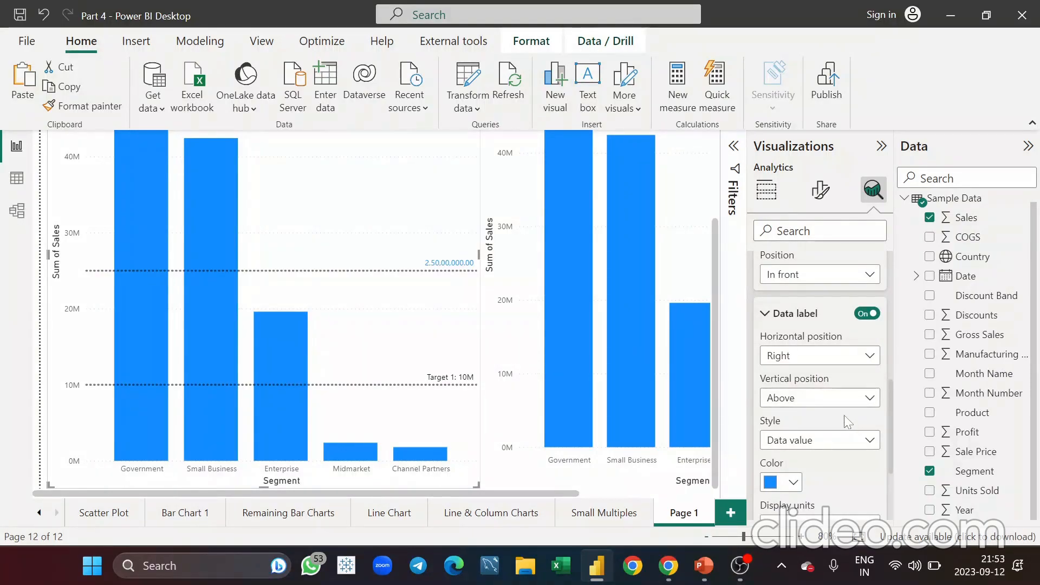
Set the Target 2 label's style to Both.
{"action": "left_click", "coordinate": [864, 444]}
{"action": "left_click", "coordinate": [809, 498]}
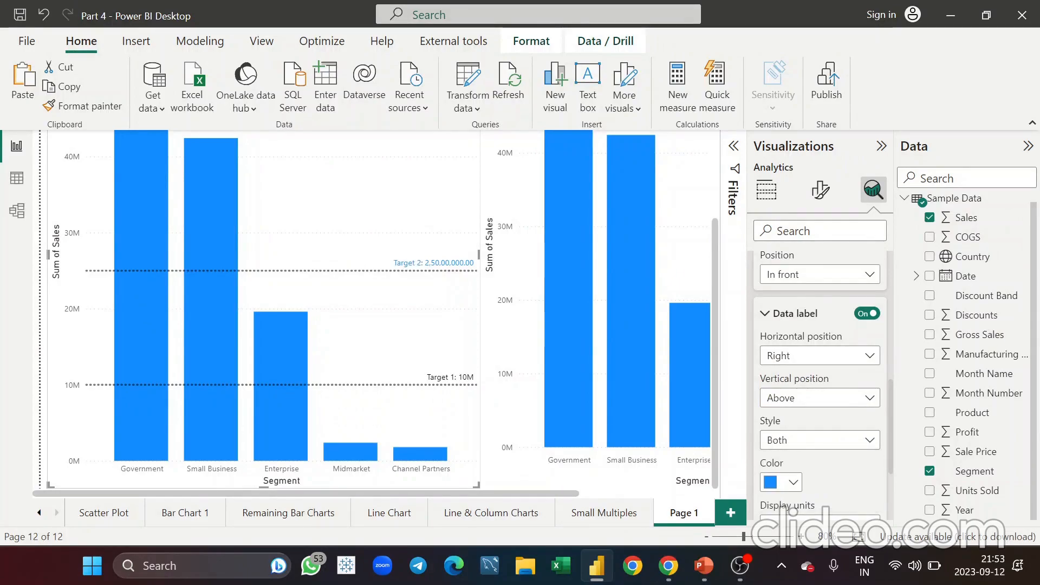
{"action": "scroll", "coordinate": [831, 470], "scroll_direction": "down", "scroll_amount": 3}
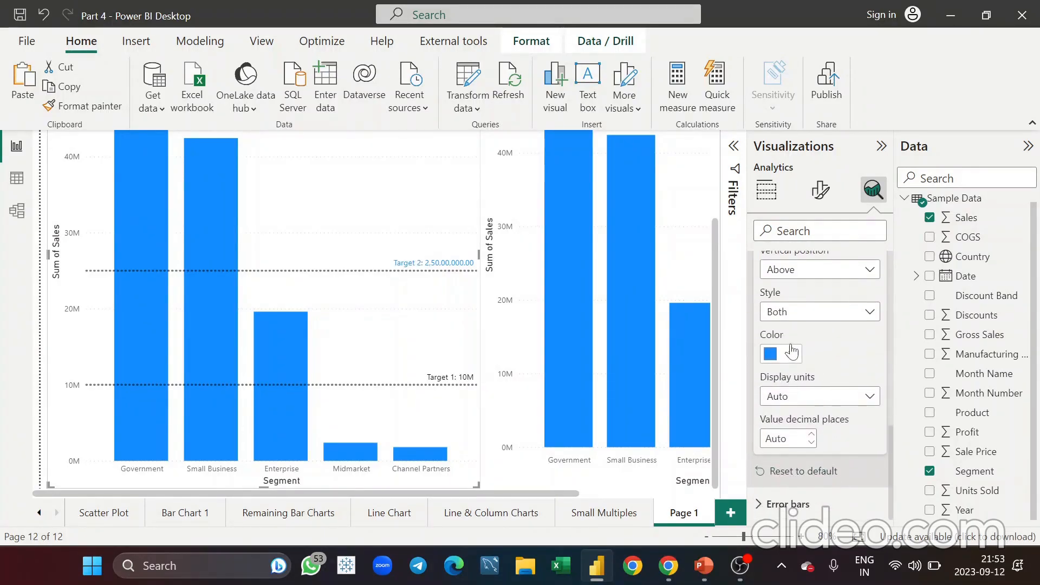
Set the Target 2 label's color to black, with display units in Millions and 0 decimal places.
{"action": "left_click", "coordinate": [793, 353]}
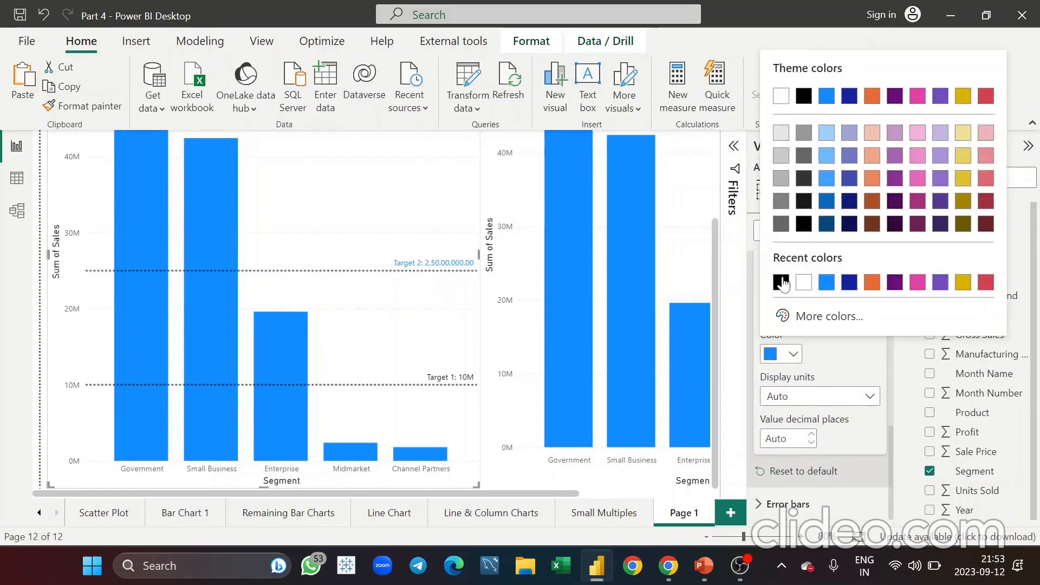
{"action": "left_click", "coordinate": [782, 280]}
{"action": "left_click", "coordinate": [828, 404]}
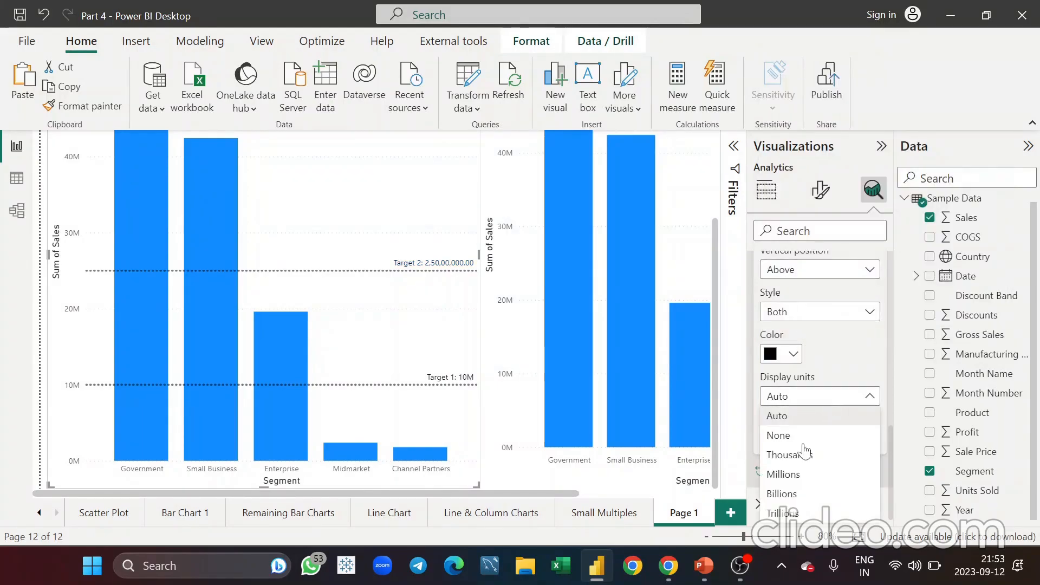
{"action": "left_click", "coordinate": [803, 475]}
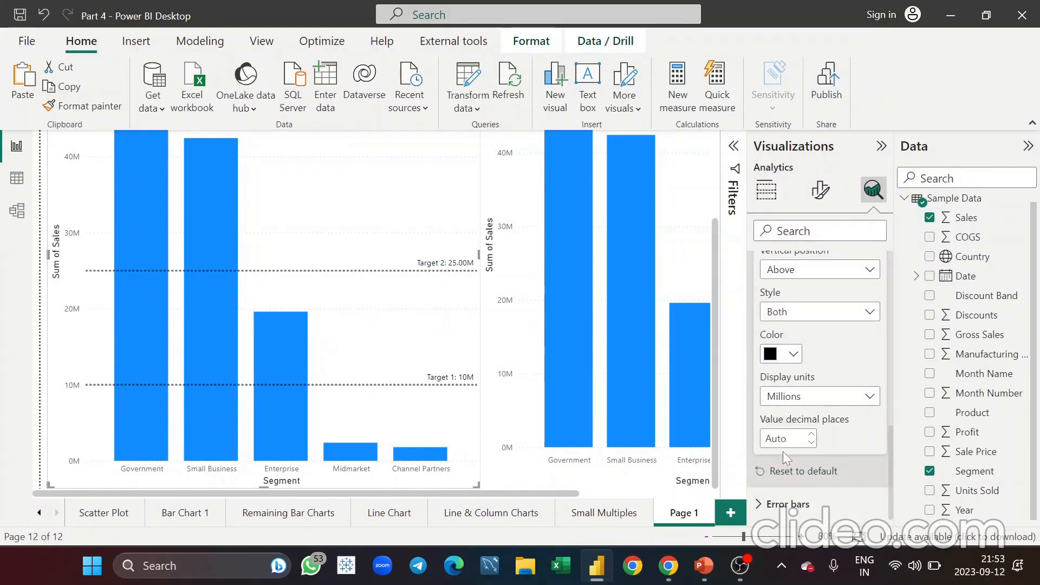
{"action": "left_click", "coordinate": [780, 438]}
{"action": "type", "text": "0"}
Add a third constant line to the stacked column chart and name it Target 3.
{"action": "scroll", "coordinate": [848, 398], "scroll_direction": "up", "scroll_amount": 8}
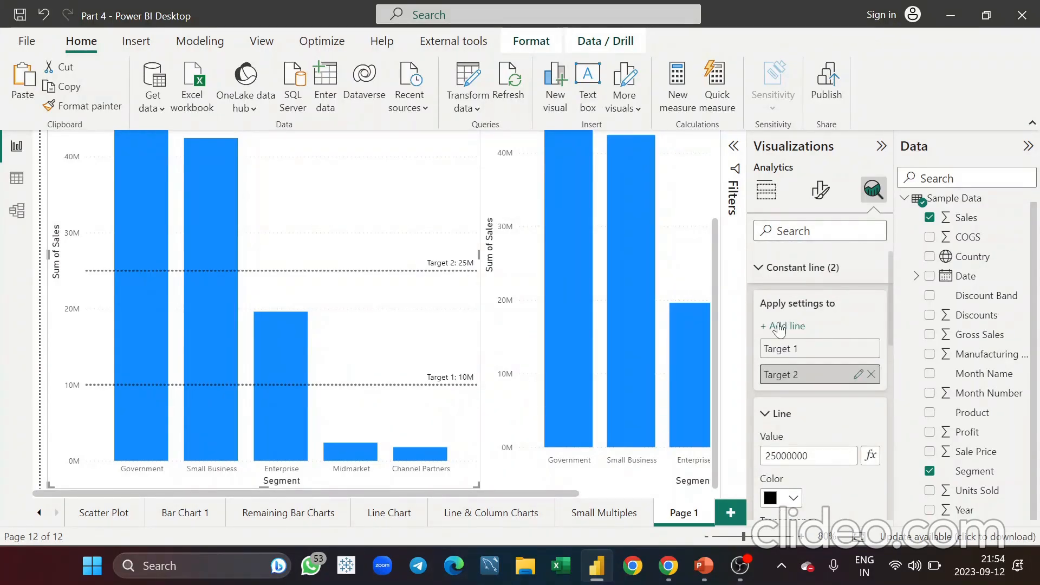
{"action": "left_click", "coordinate": [779, 328]}
{"action": "key", "text": "BackSpace"}
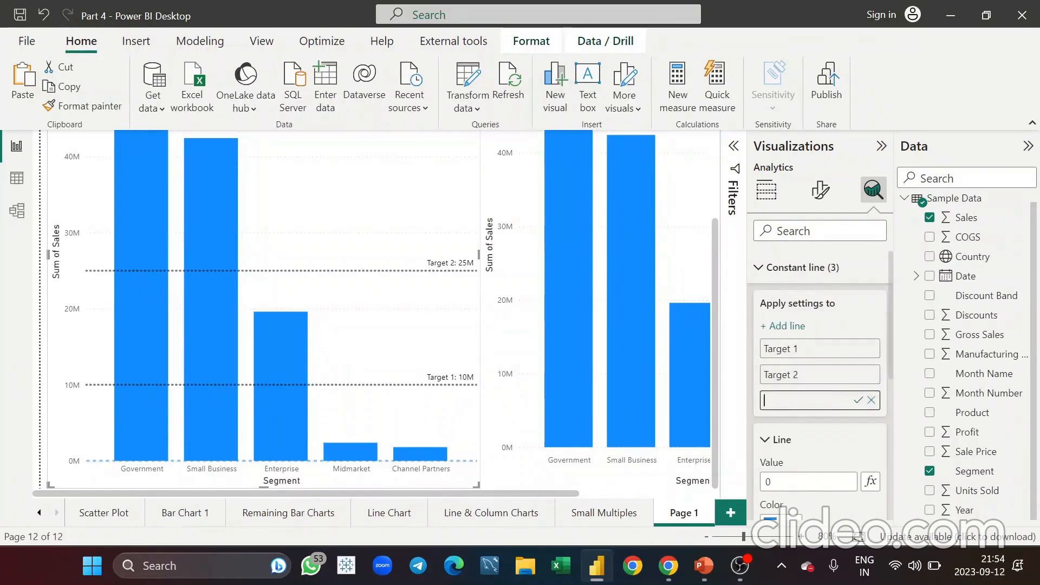
{"action": "type", "text": "Target 3"}
{"action": "key", "text": "Return"}
Set the Target 3 line's value to 45000000 and fit both charts within the page view.
{"action": "scroll", "coordinate": [826, 434], "scroll_direction": "down", "scroll_amount": 2}
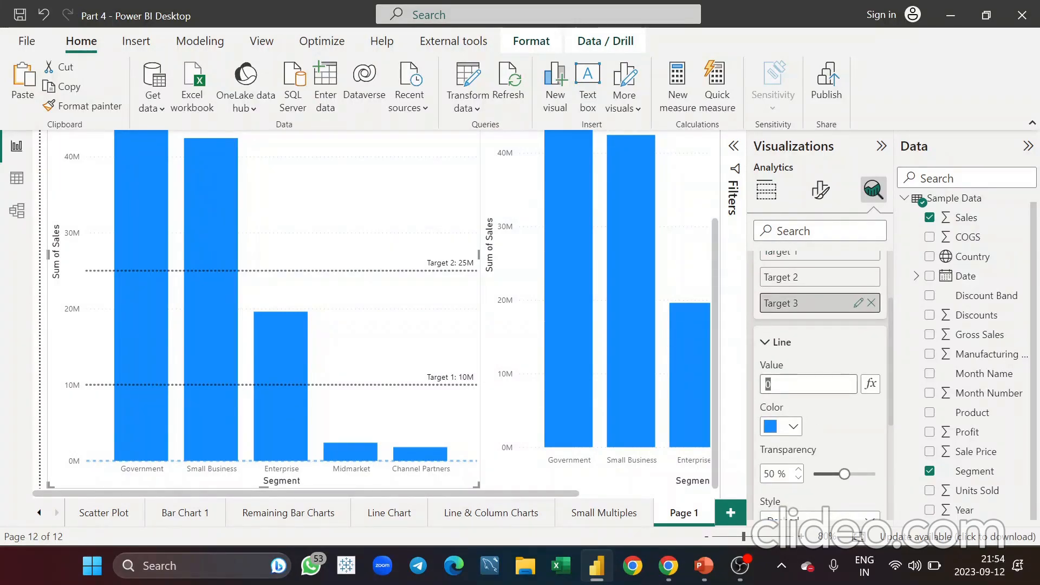
{"action": "type", "text": "45000000"}
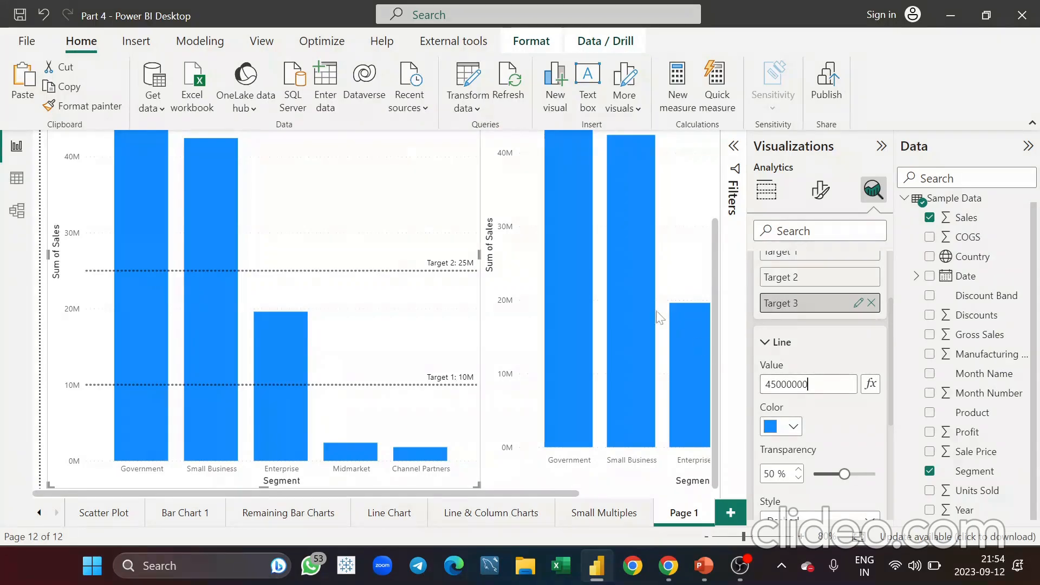
{"action": "scroll", "coordinate": [661, 317], "scroll_direction": "up", "scroll_amount": 3}
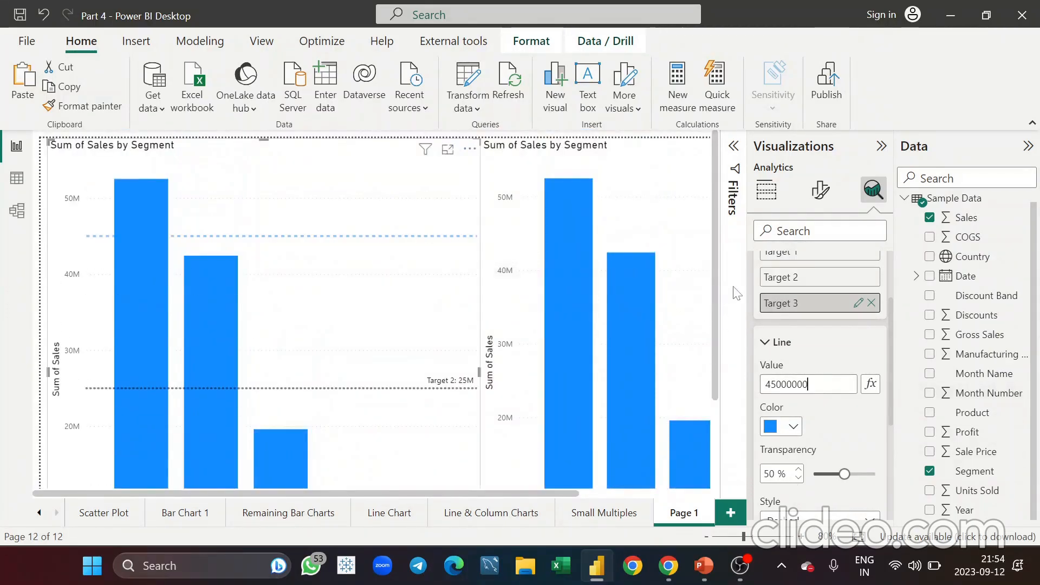
{"action": "left_click", "coordinate": [708, 537]}
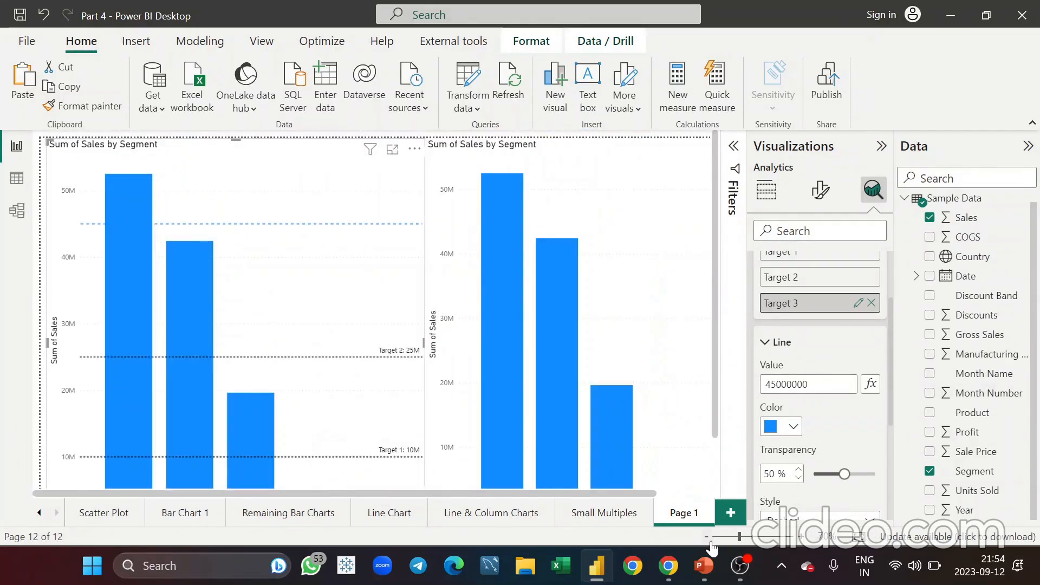
{"action": "left_click", "coordinate": [708, 538]}
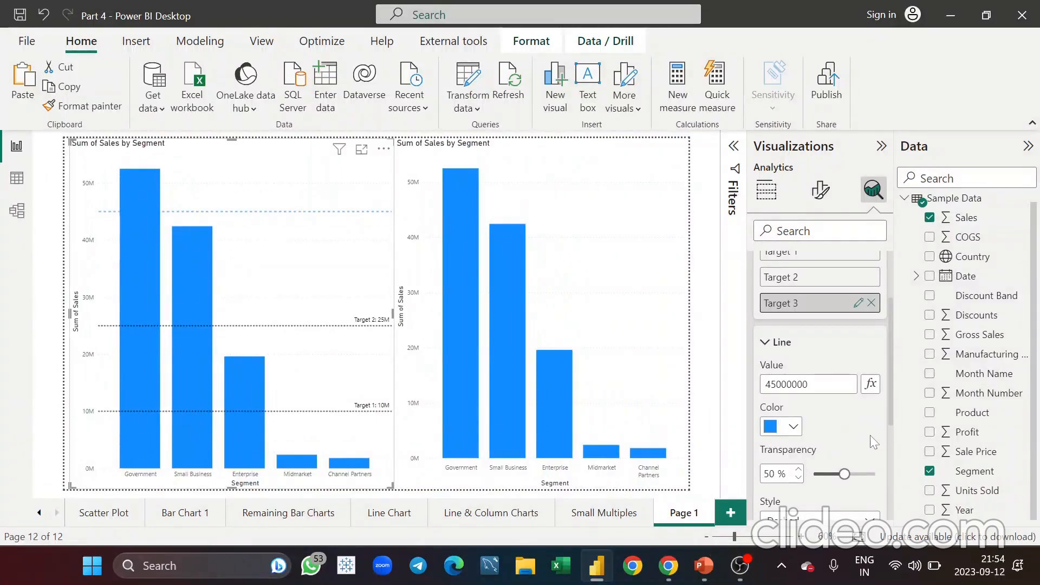
Set the Target 3 line's color to black and its style to Dotted.
{"action": "left_click", "coordinate": [786, 429]}
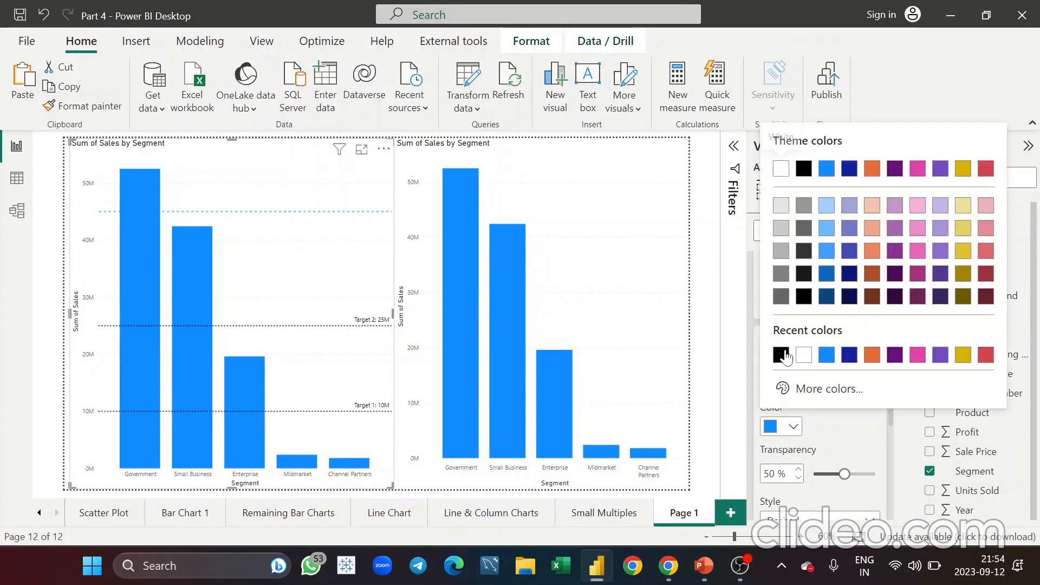
{"action": "left_click", "coordinate": [781, 355]}
{"action": "scroll", "coordinate": [808, 420], "scroll_direction": "down", "scroll_amount": 3}
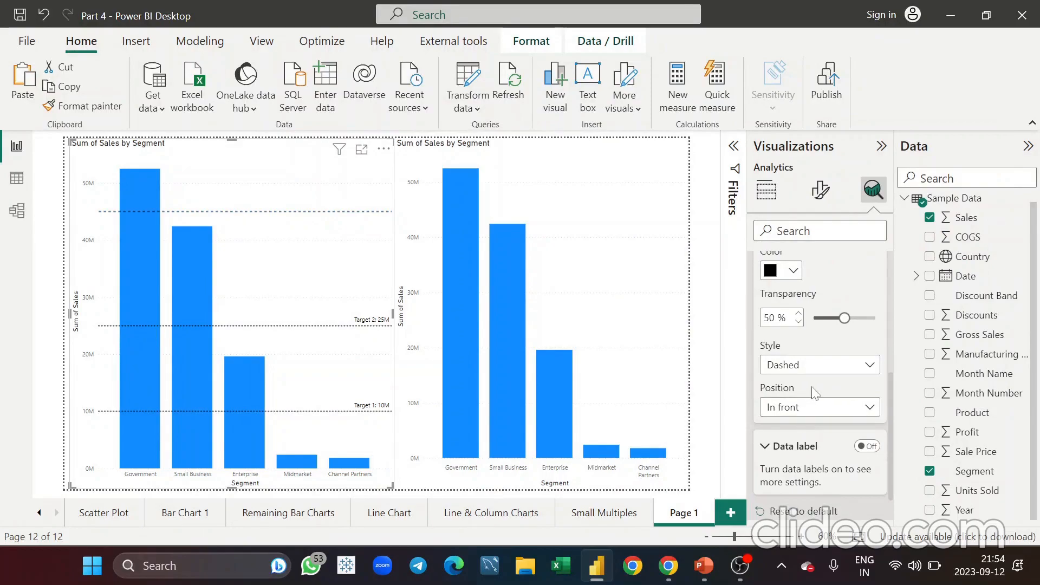
{"action": "left_click", "coordinate": [836, 375]}
{"action": "left_click", "coordinate": [824, 423]}
Turn on the Target 3 line's data label, with horizontal position Right and vertical position Above.
{"action": "scroll", "coordinate": [827, 421], "scroll_direction": "down", "scroll_amount": 1}
{"action": "left_click", "coordinate": [867, 405]}
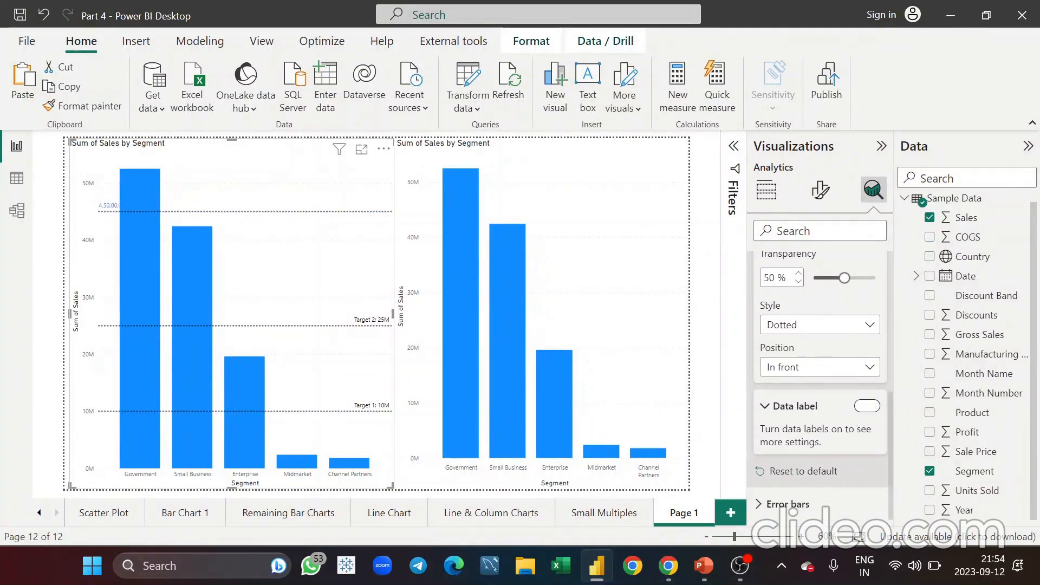
{"action": "scroll", "coordinate": [857, 380], "scroll_direction": "down", "scroll_amount": 2}
{"action": "left_click", "coordinate": [854, 377]}
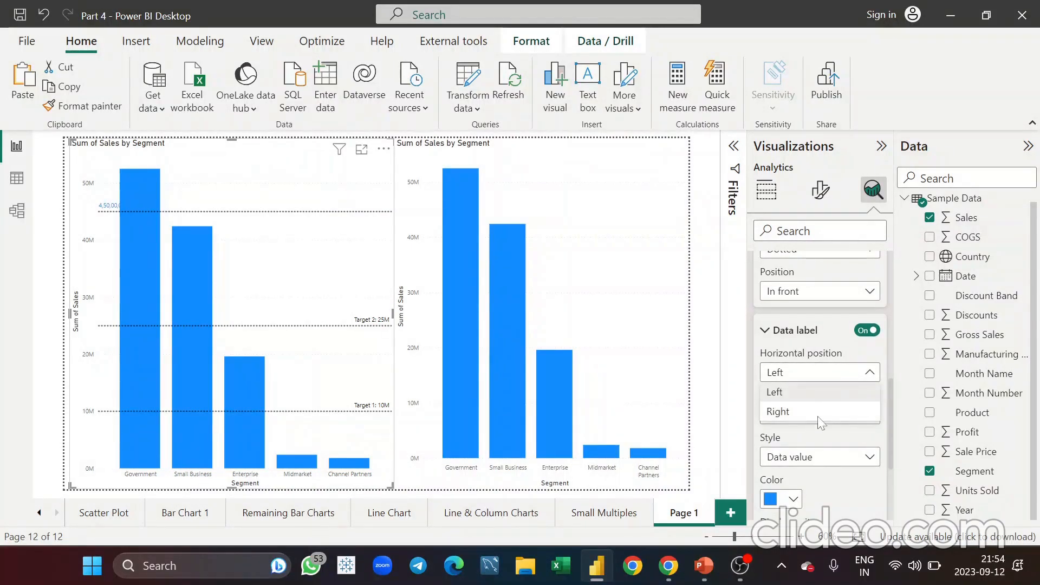
{"action": "left_click", "coordinate": [829, 415]}
{"action": "left_click", "coordinate": [862, 415]}
{"action": "left_click", "coordinate": [846, 433]}
Set the Target 3 label's style to Both and its color to black.
{"action": "left_click", "coordinate": [847, 457]}
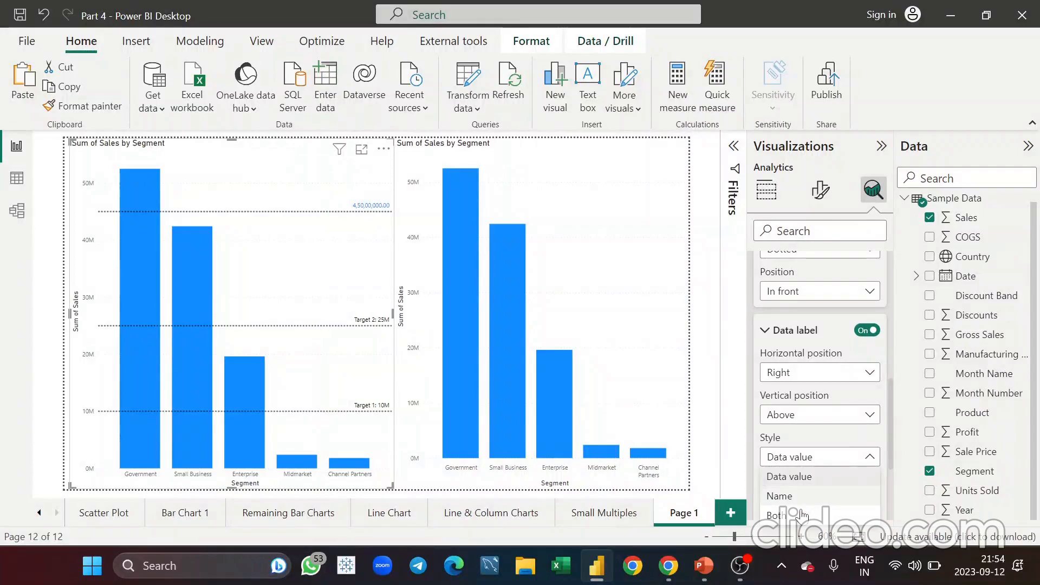
{"action": "left_click", "coordinate": [833, 484]}
{"action": "scroll", "coordinate": [833, 476], "scroll_direction": "down", "scroll_amount": 3}
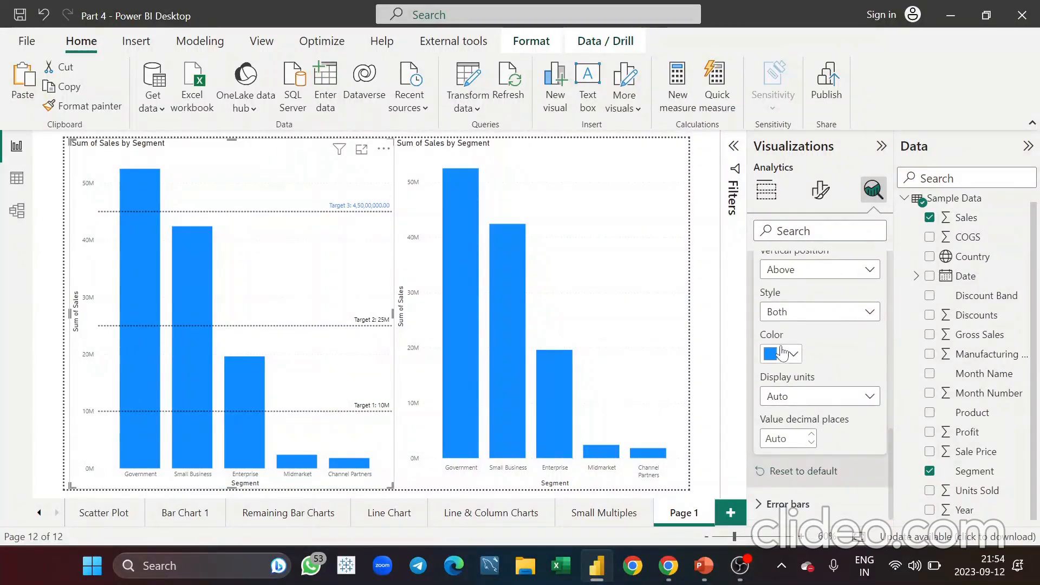
{"action": "left_click", "coordinate": [783, 354]}
{"action": "left_click", "coordinate": [782, 283]}
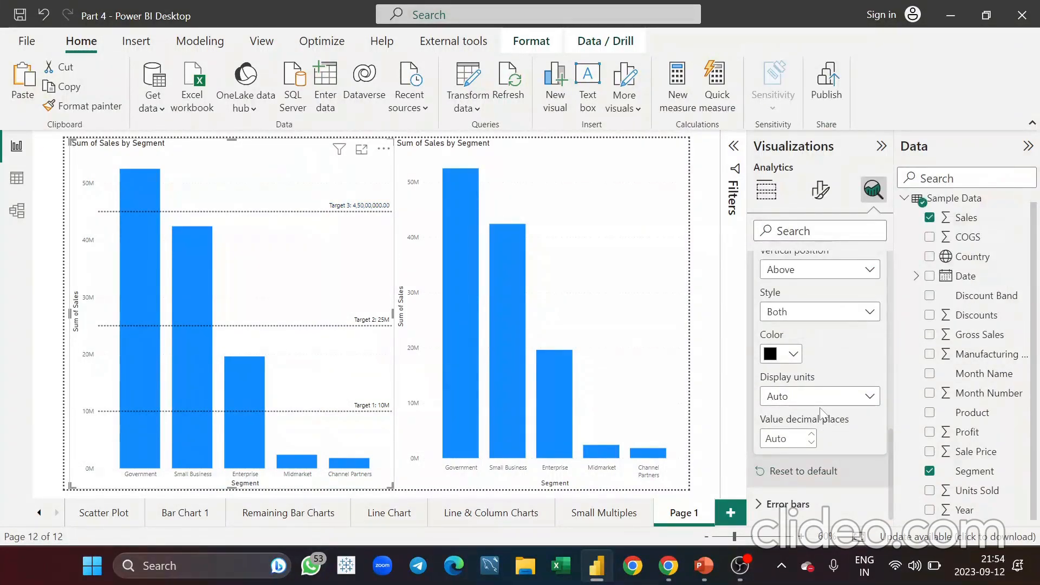
Set the Target 3 label's display units to Millions with 0 decimal places, and collapse the constant line settings.
{"action": "left_click", "coordinate": [828, 402]}
{"action": "left_click", "coordinate": [790, 474]}
{"action": "type", "text": "0"}
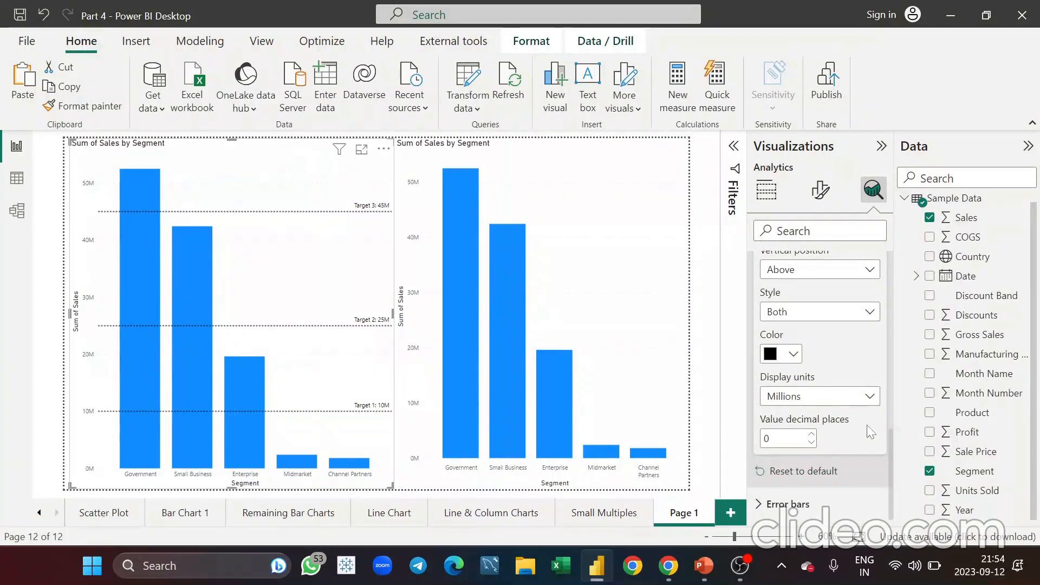
{"action": "scroll", "coordinate": [844, 379], "scroll_direction": "up", "scroll_amount": 8}
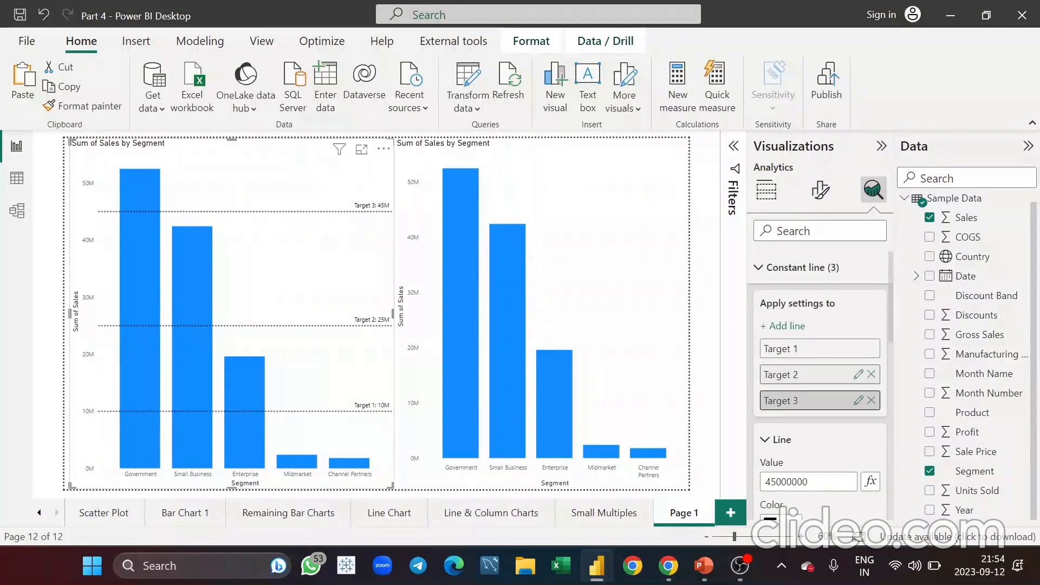
{"action": "left_click", "coordinate": [768, 275]}
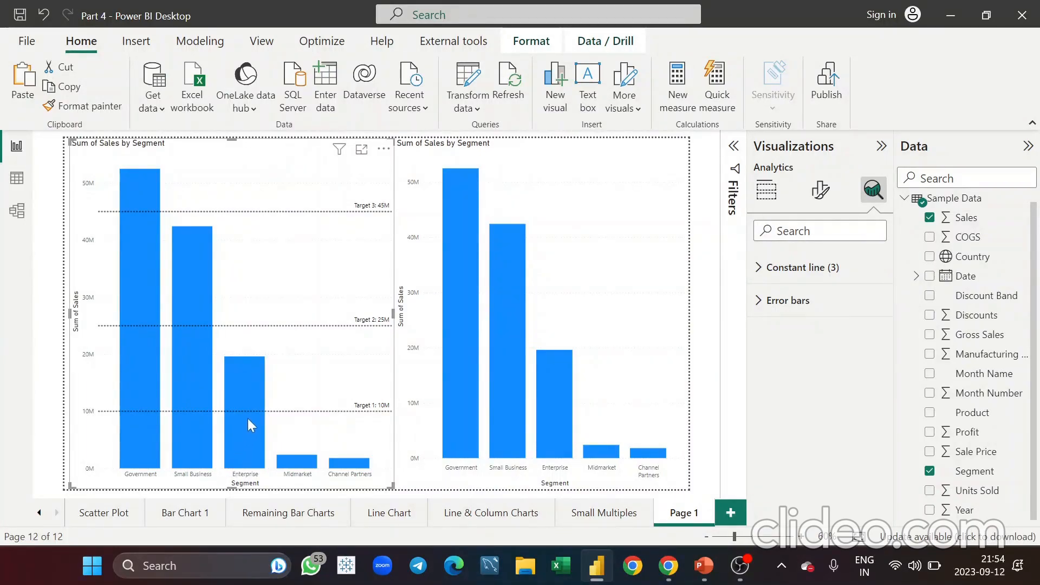
Select the second Sales by Segment column chart and examine its Constant line, Min line and Max line options.
{"action": "mouse_move", "coordinate": [249, 405]}
{"action": "mouse_move", "coordinate": [196, 273]}
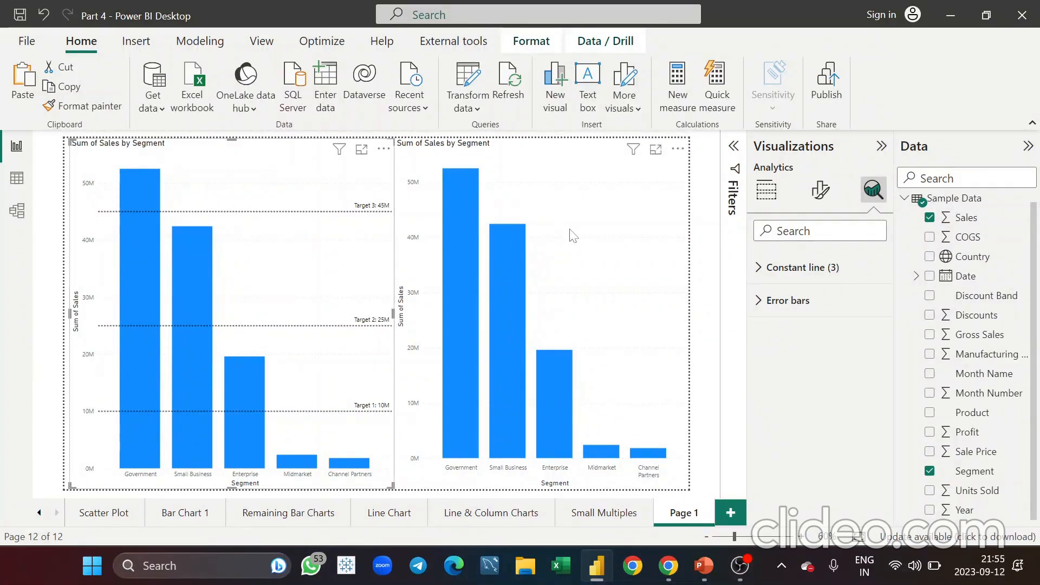
{"action": "left_click", "coordinate": [619, 265]}
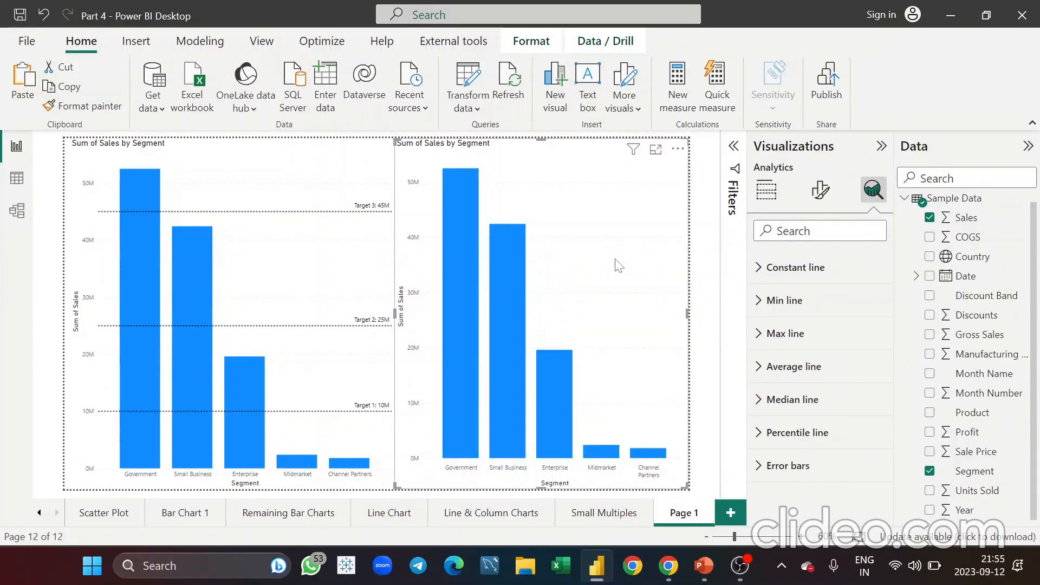
{"action": "left_click", "coordinate": [761, 269]}
{"action": "left_click", "coordinate": [761, 269]}
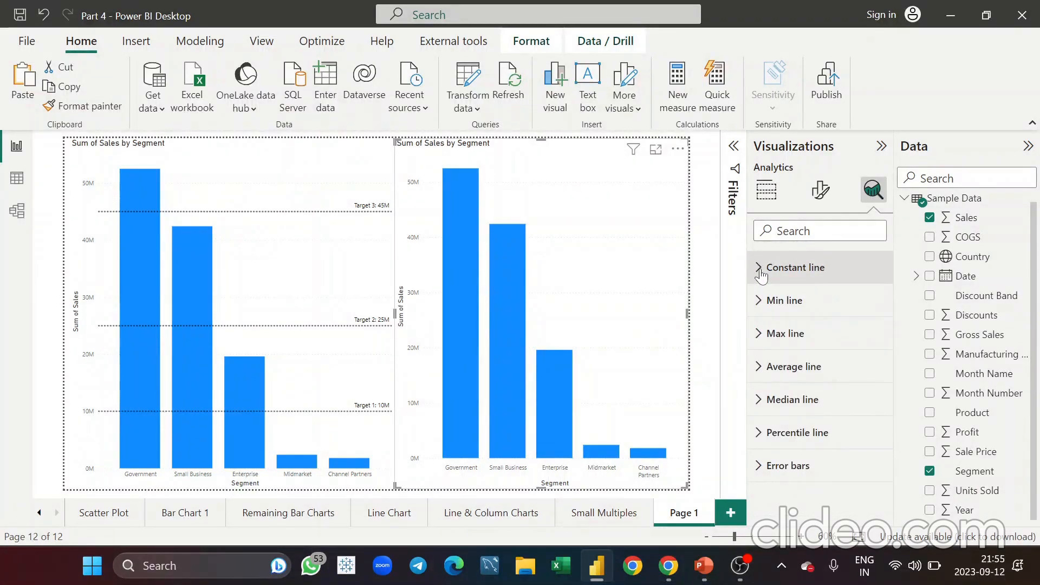
{"action": "left_click", "coordinate": [764, 312]}
{"action": "left_click", "coordinate": [765, 312]}
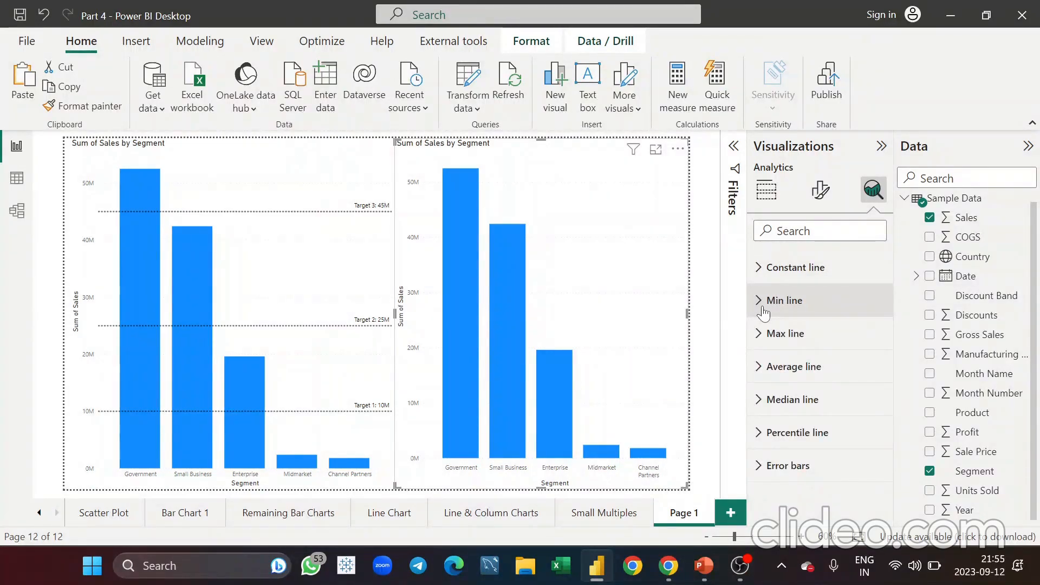
{"action": "left_click", "coordinate": [784, 341]}
{"action": "left_click", "coordinate": [784, 342]}
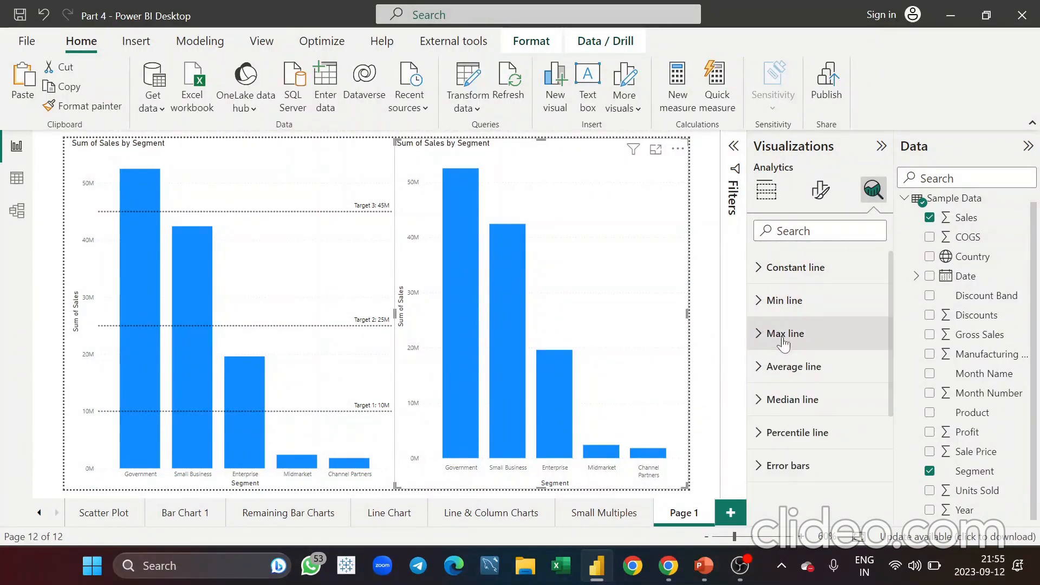
Add an average line for Sum of Sales to the second column chart.
{"action": "left_click", "coordinate": [768, 374]}
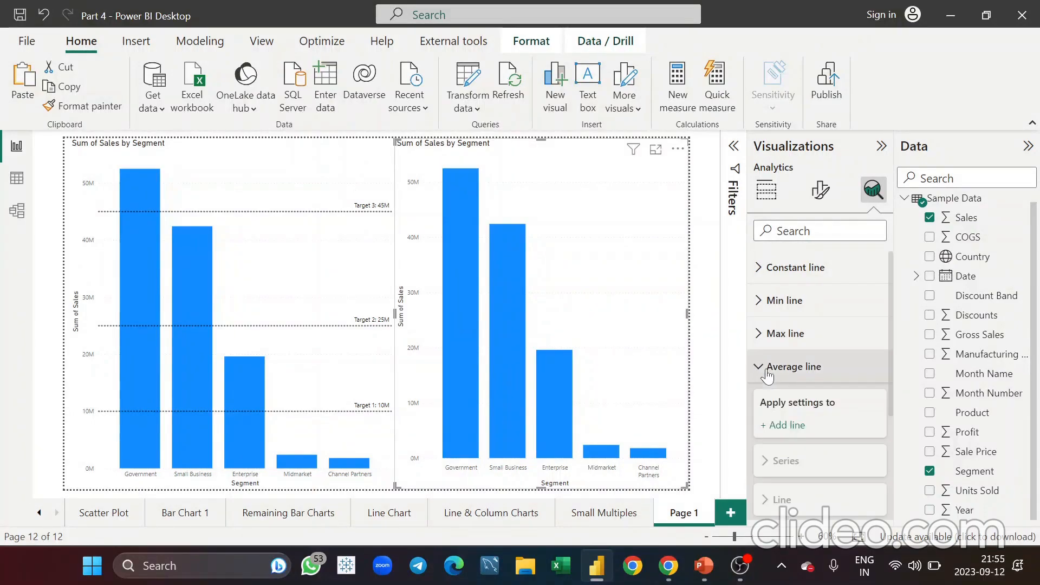
{"action": "left_click", "coordinate": [781, 428]}
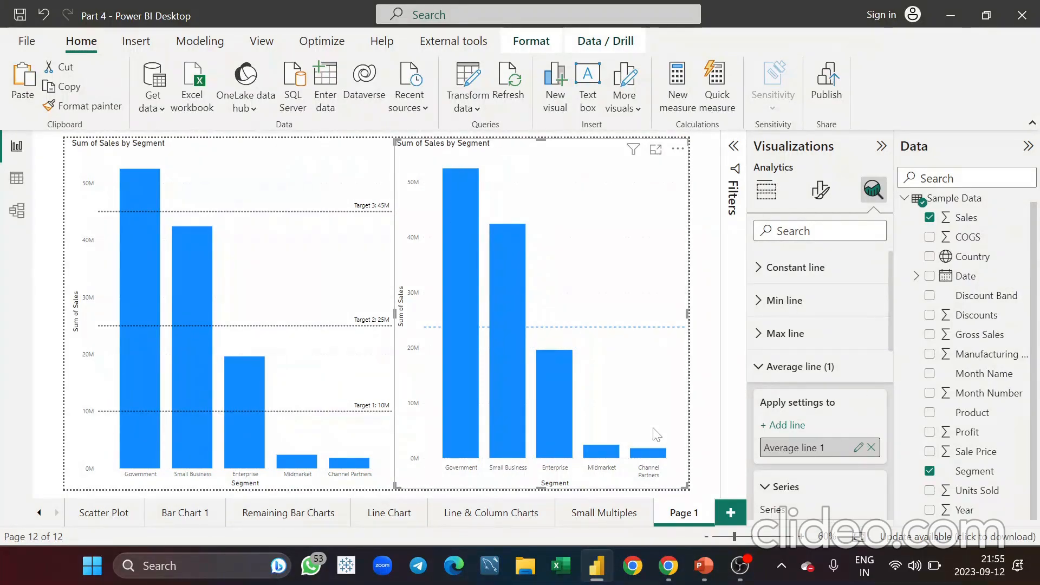
{"action": "scroll", "coordinate": [815, 425], "scroll_direction": "down", "scroll_amount": 3}
{"action": "scroll", "coordinate": [815, 425], "scroll_direction": "down", "scroll_amount": 1}
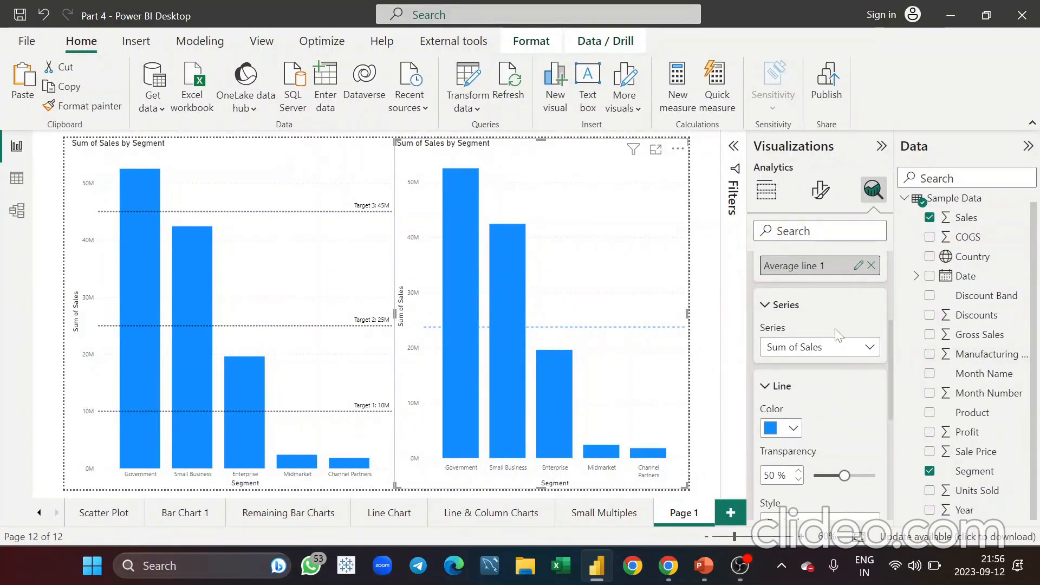
{"action": "scroll", "coordinate": [838, 334], "scroll_direction": "up", "scroll_amount": 2}
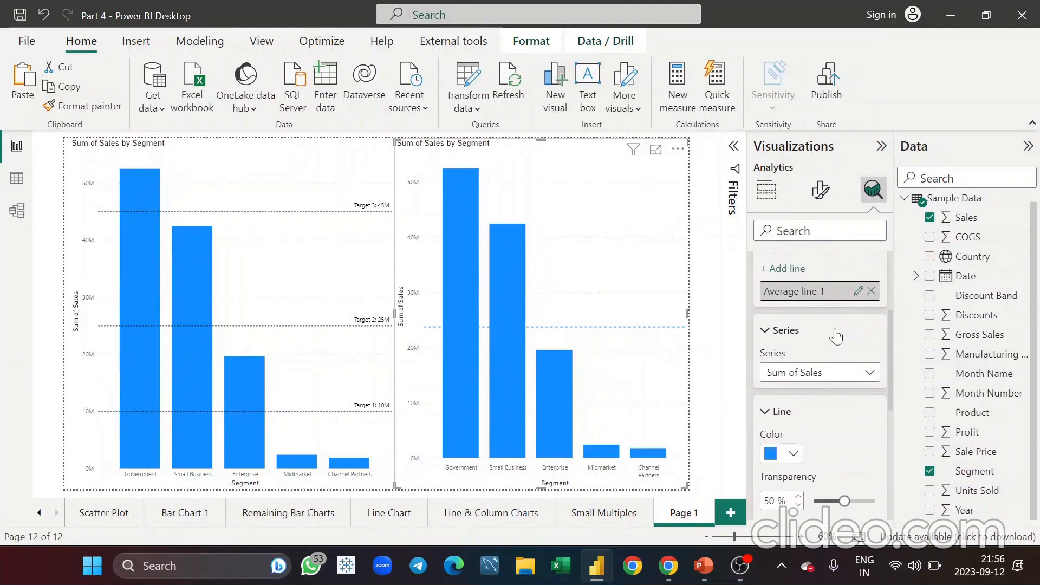
Set the average line's color to black and its style to Dotted.
{"action": "left_click", "coordinate": [785, 452]}
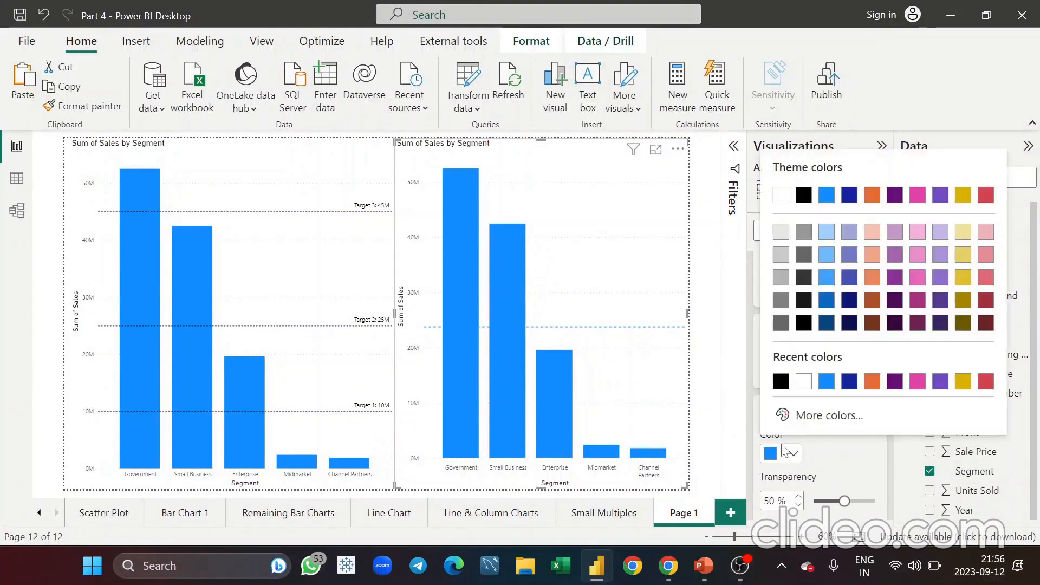
{"action": "left_click", "coordinate": [782, 382]}
{"action": "scroll", "coordinate": [810, 425], "scroll_direction": "down", "scroll_amount": 3}
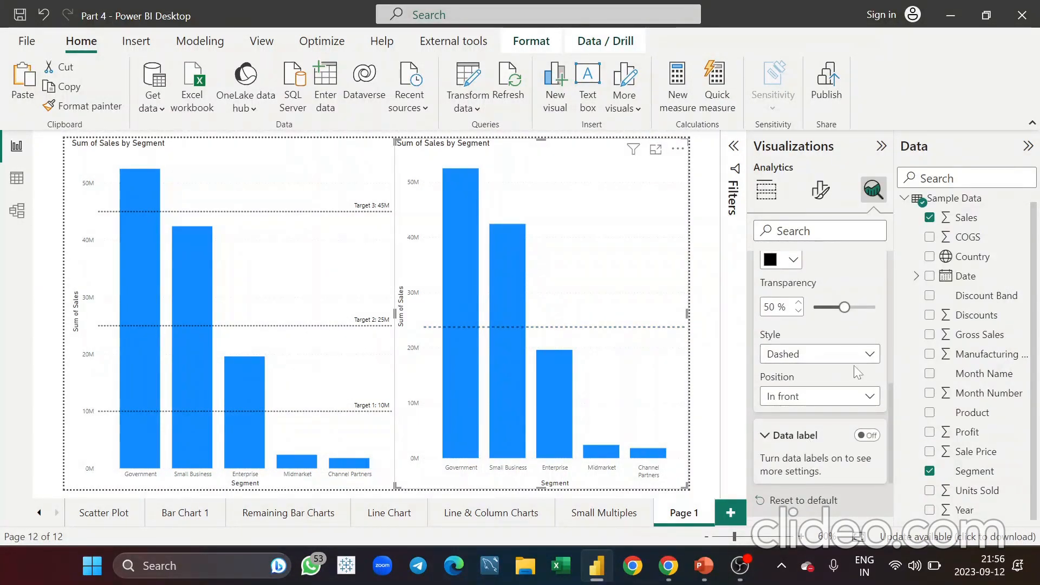
{"action": "left_click", "coordinate": [867, 361]}
{"action": "left_click", "coordinate": [829, 418]}
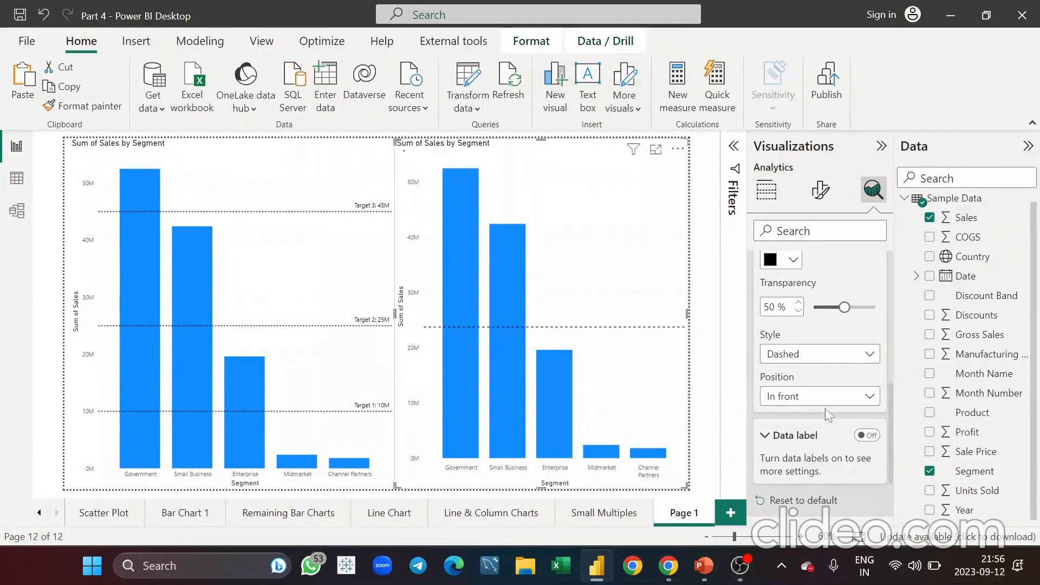
Turn on the average line's data label and set its horizontal position to Right.
{"action": "left_click", "coordinate": [867, 437]}
{"action": "scroll", "coordinate": [846, 412], "scroll_direction": "down", "scroll_amount": 3}
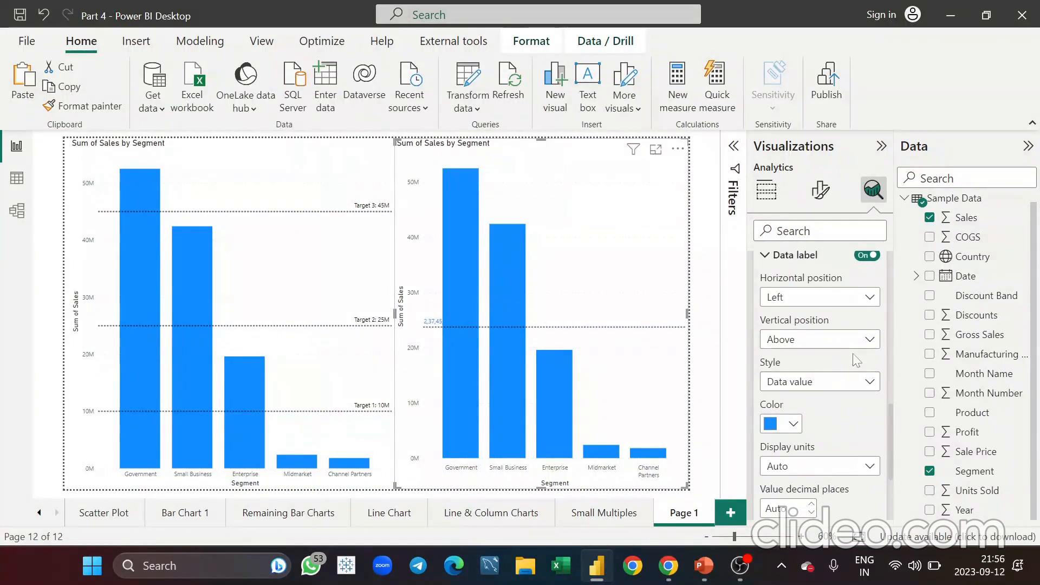
{"action": "left_click", "coordinate": [845, 297]}
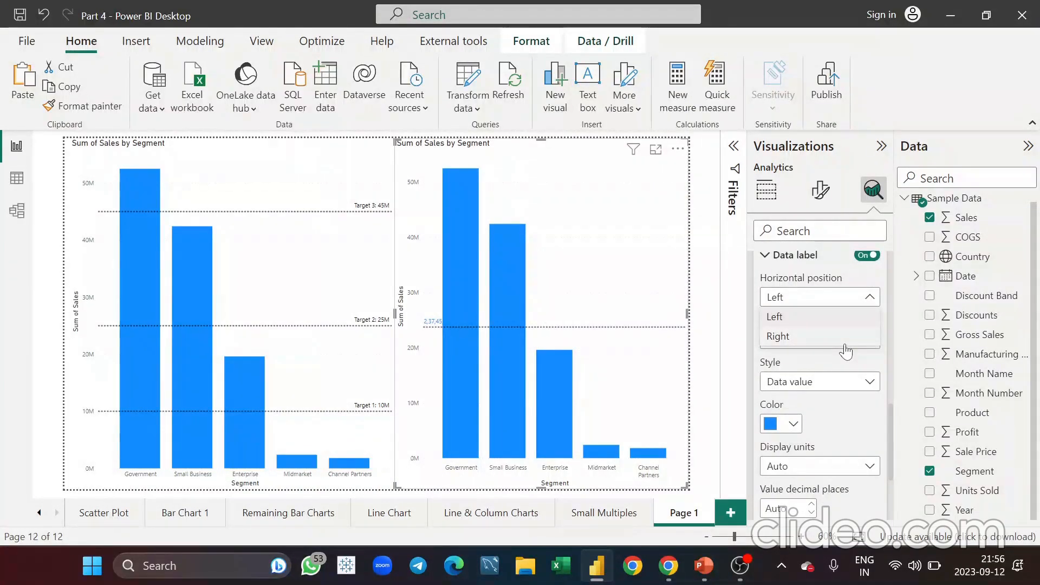
{"action": "left_click", "coordinate": [835, 336]}
Set the average line's data label color to black and its style to Both.
{"action": "left_click", "coordinate": [786, 423]}
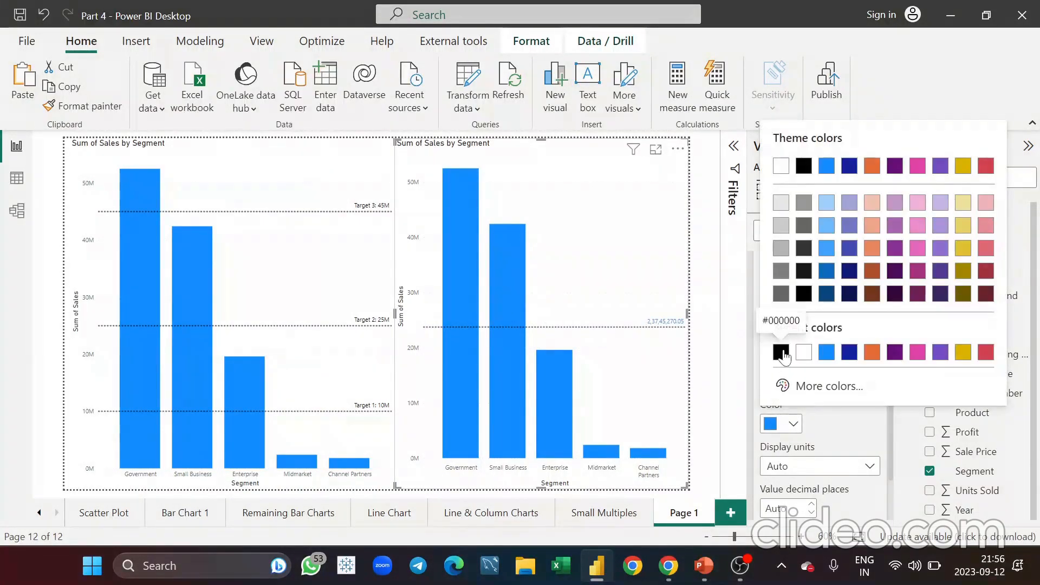
{"action": "left_click", "coordinate": [782, 353]}
{"action": "left_click", "coordinate": [861, 383]}
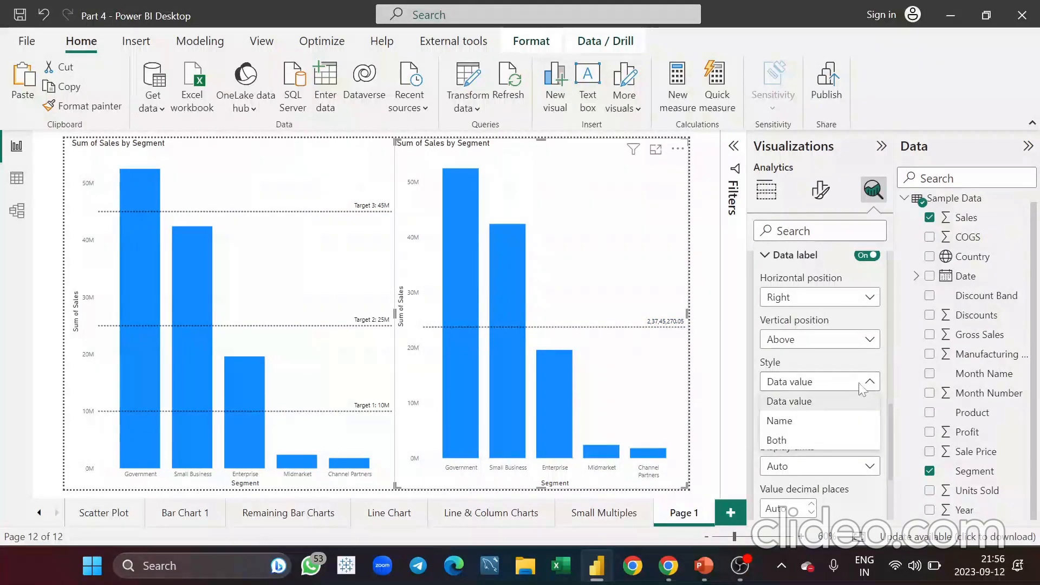
{"action": "left_click", "coordinate": [817, 440]}
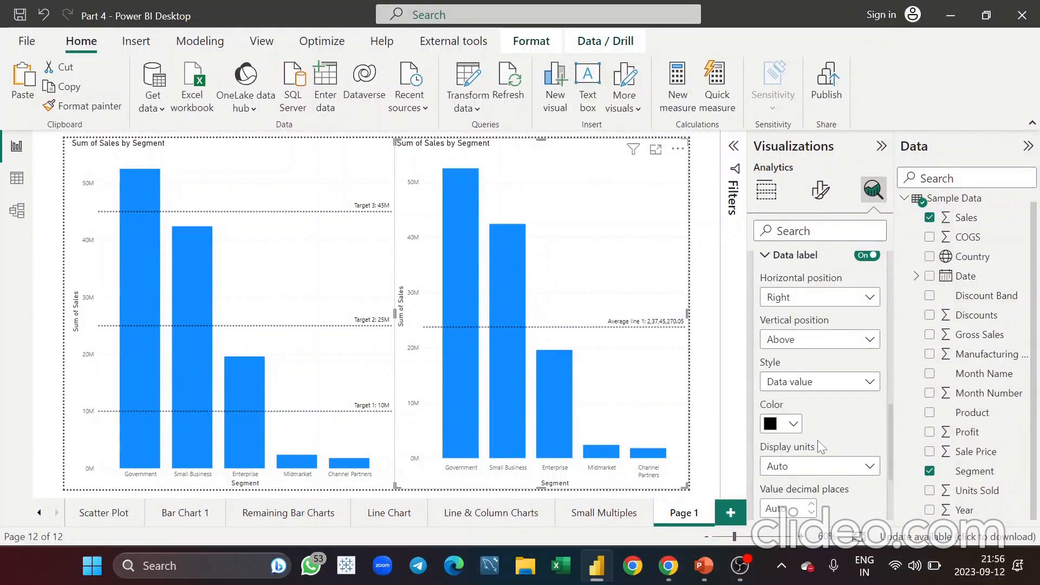
Rename the second column chart's average line as Avg.
{"action": "scroll", "coordinate": [800, 397], "scroll_direction": "up", "scroll_amount": 3}
{"action": "scroll", "coordinate": [801, 397], "scroll_direction": "up", "scroll_amount": 4}
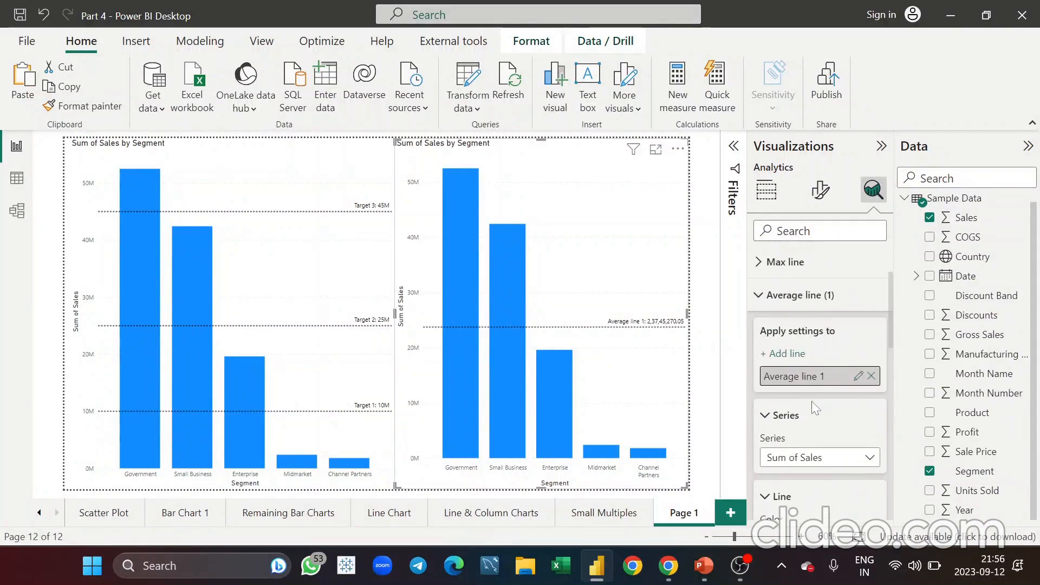
{"action": "double_click", "coordinate": [802, 376]}
{"action": "key", "text": "BackSpace"}
{"action": "type", "text": "Avg"}
{"action": "key", "text": "Return"}
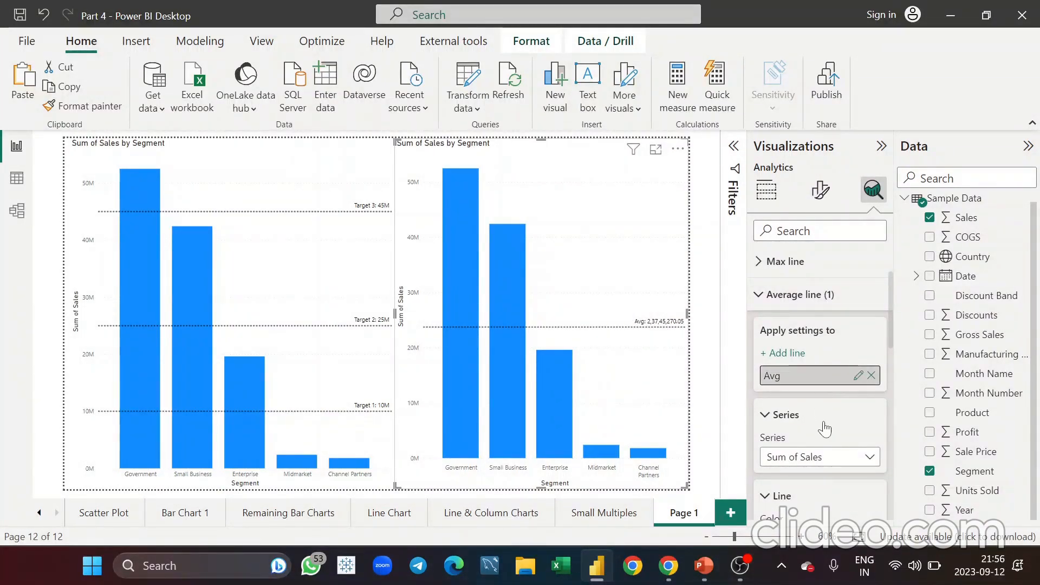
Set the display units of the average line's data label to Millions and collapse the average line settings.
{"action": "scroll", "coordinate": [824, 431], "scroll_direction": "down", "scroll_amount": 8}
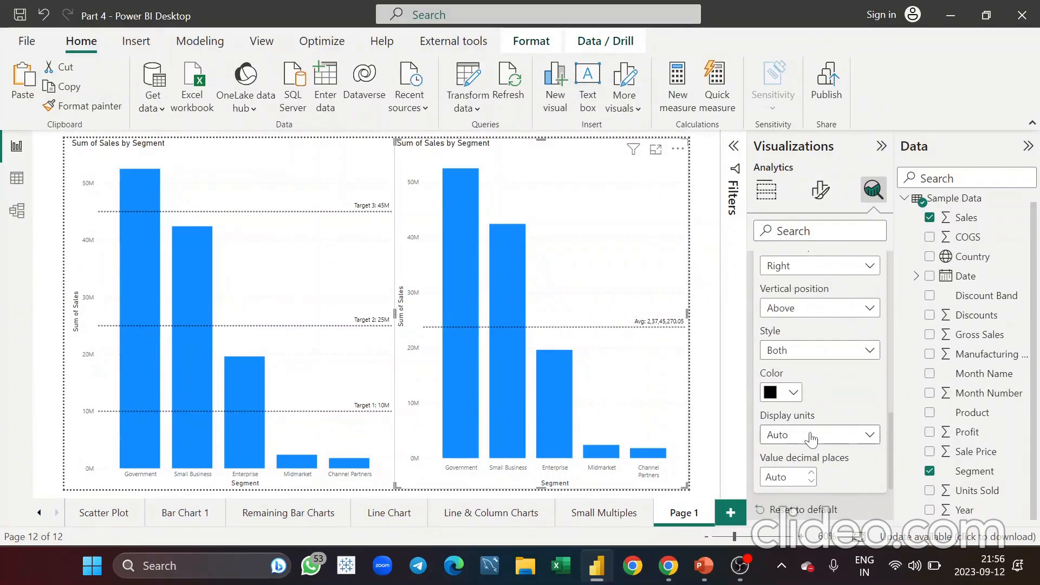
{"action": "left_click", "coordinate": [811, 436]}
{"action": "left_click", "coordinate": [793, 375]}
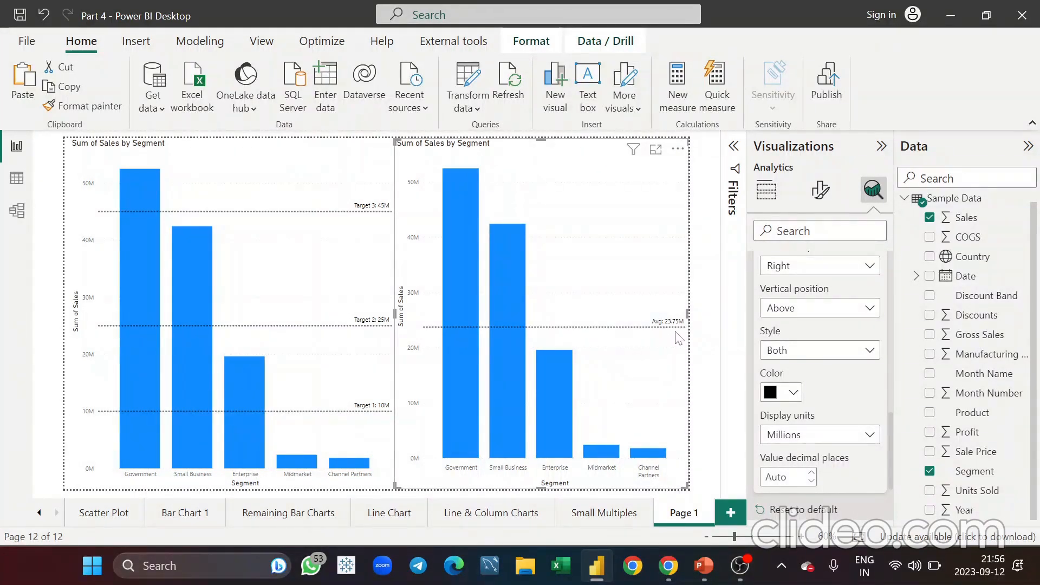
{"action": "scroll", "coordinate": [860, 423], "scroll_direction": "up", "scroll_amount": 8}
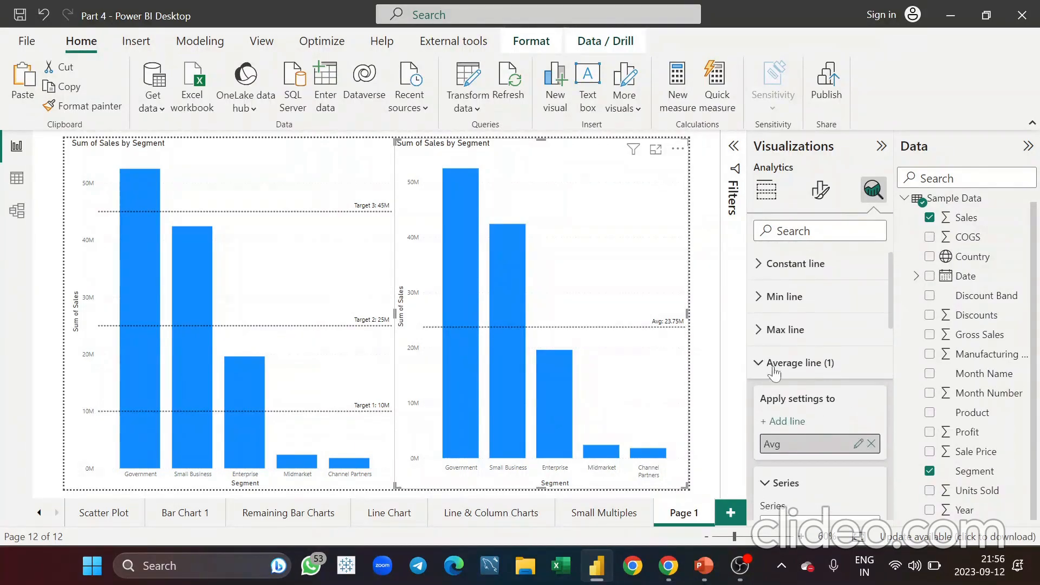
{"action": "left_click", "coordinate": [783, 364]}
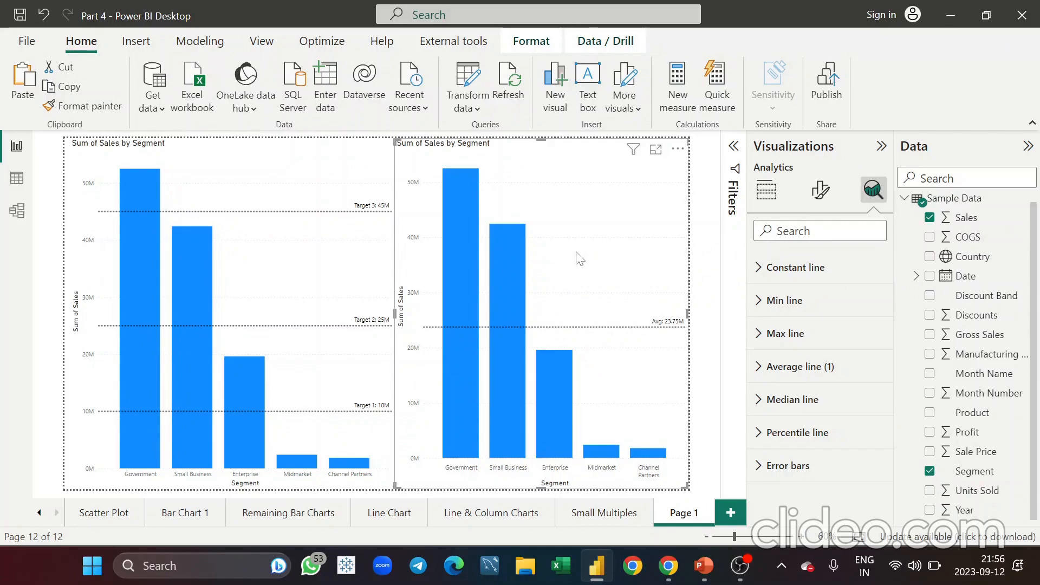
Rename the current report page as "Analysis of visual".
{"action": "double_click", "coordinate": [689, 515]}
{"action": "type", "text": "A"}
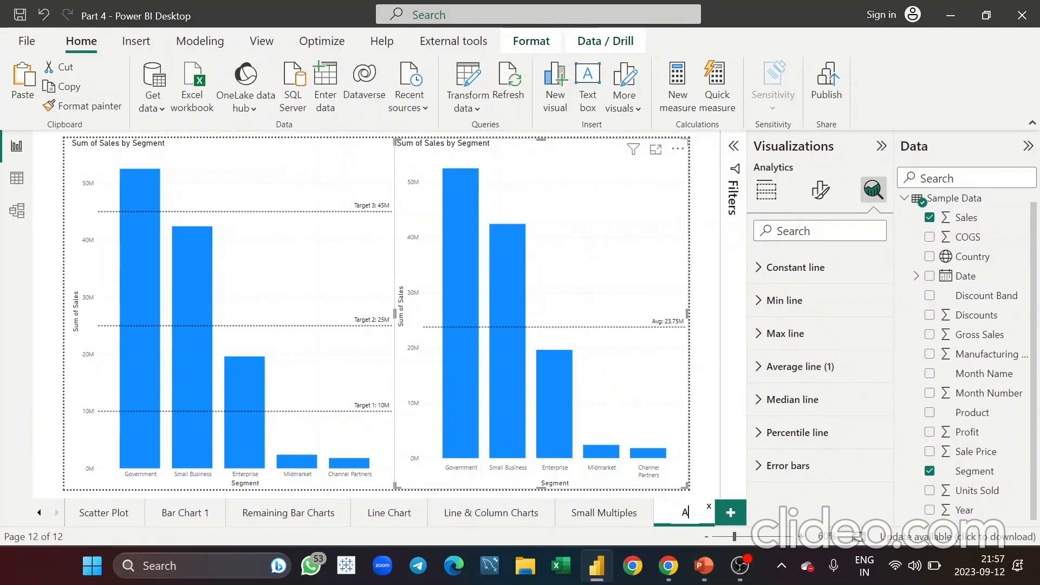
{"action": "type", "text": "naly"}
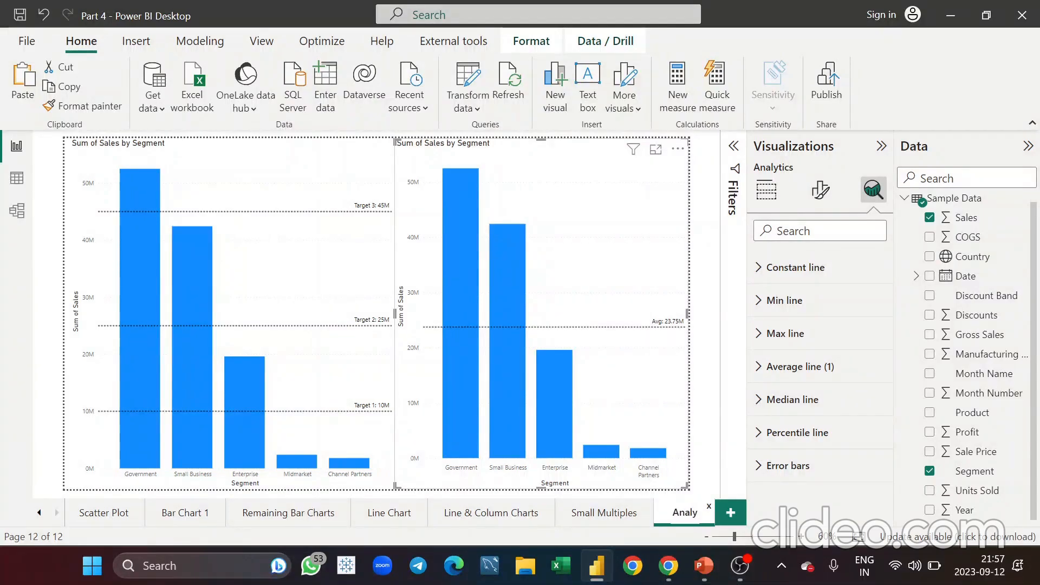
{"action": "type", "text": "s"}
{"action": "key", "text": "BackSpace"}
{"action": "type", "text": "sis of visuals"}
{"action": "key", "text": "Return"}
{"action": "left_click", "coordinate": [56, 513]}
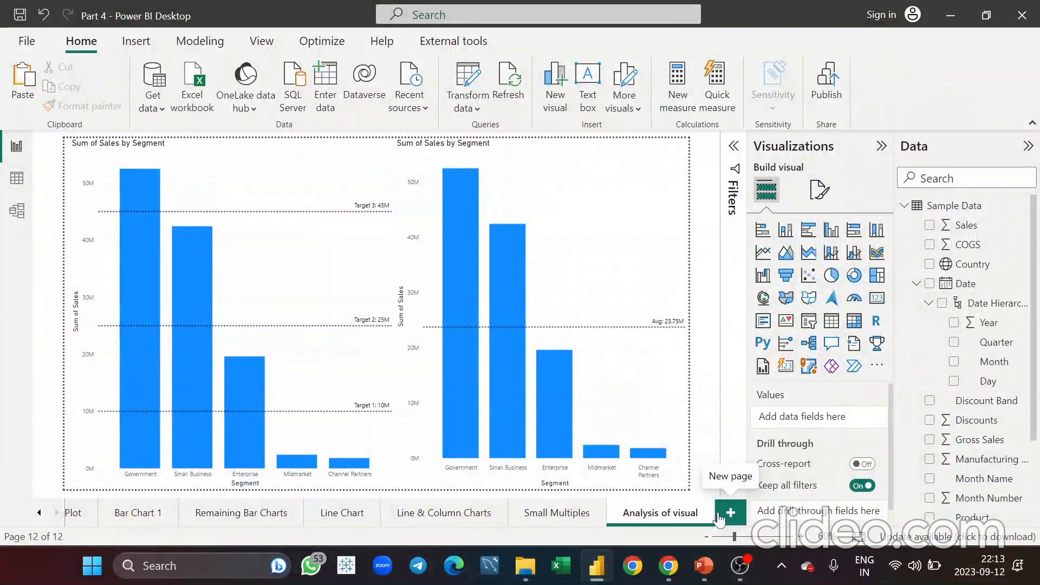
Add a new report page and insert a line chart enlarged to fill almost the whole canvas.
{"action": "left_click", "coordinate": [730, 514]}
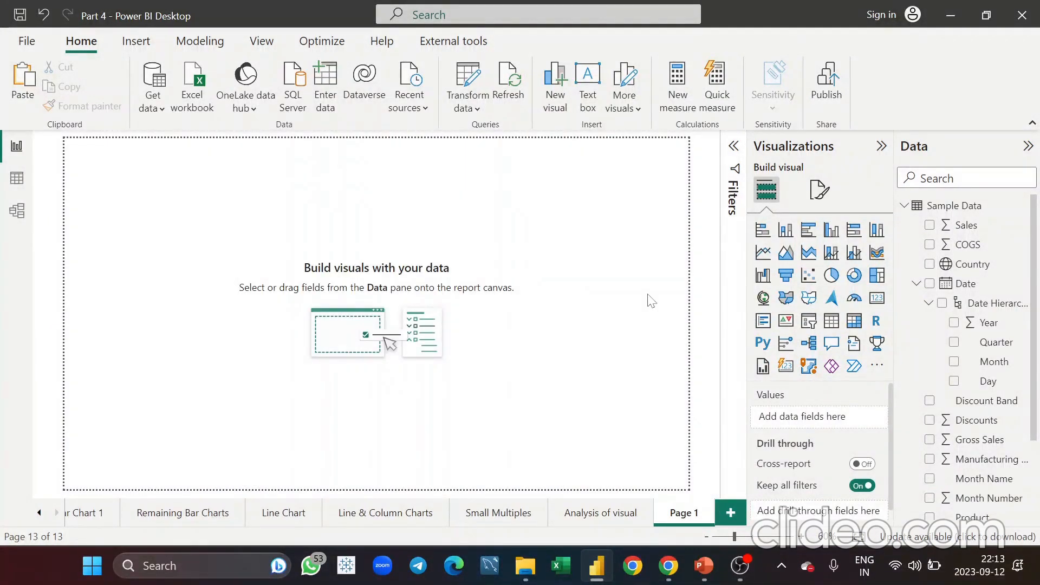
{"action": "left_click", "coordinate": [767, 256]}
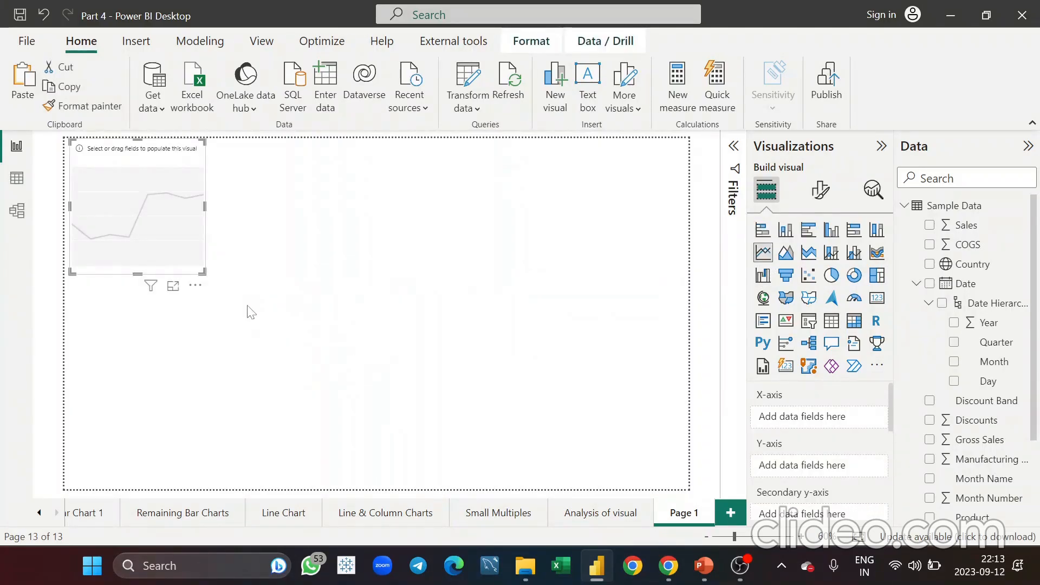
{"action": "left_click_drag", "start_coordinate": [203, 271], "coordinate": [687, 488]}
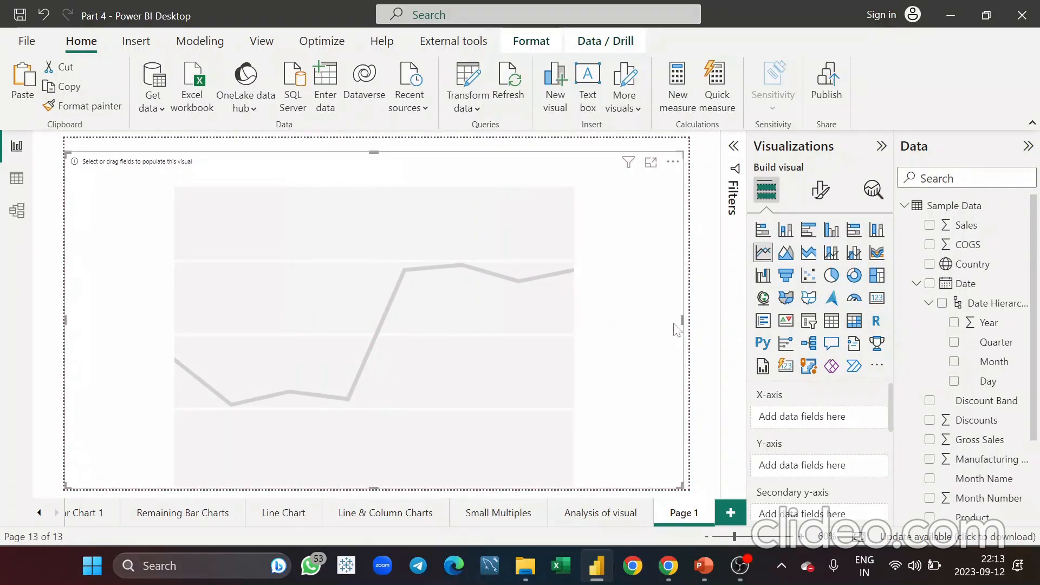
{"action": "left_click_drag", "start_coordinate": [681, 319], "coordinate": [703, 321]}
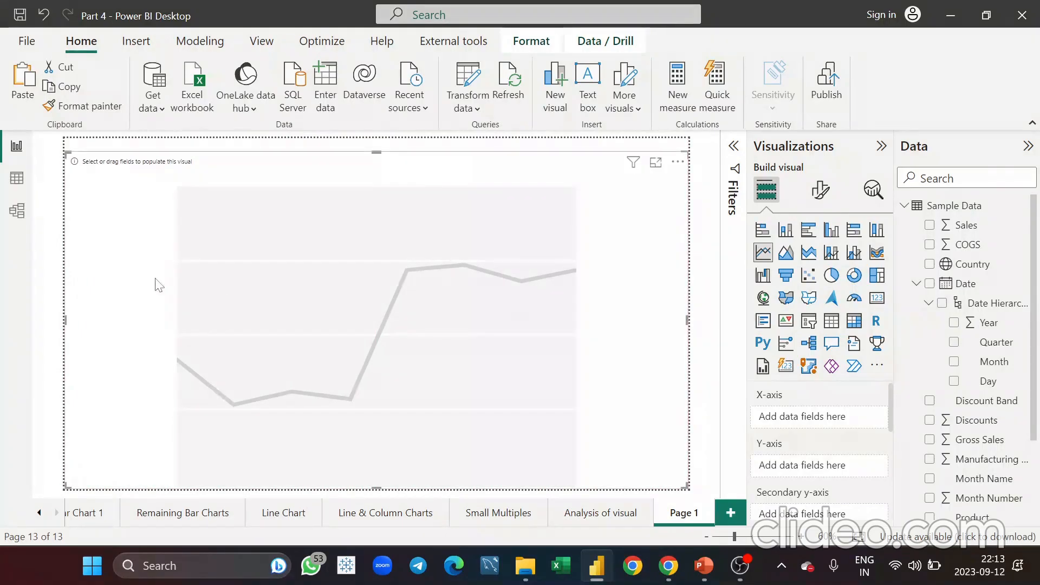
Check which years the Year column of the Sample Data table contains, without changing its filter, and return to the report page.
{"action": "left_click", "coordinate": [18, 187]}
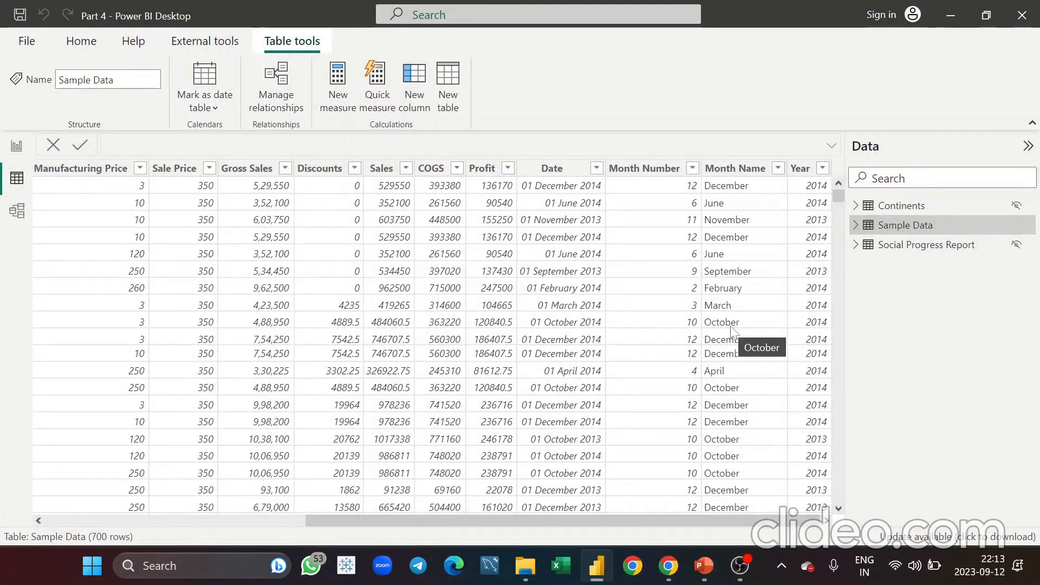
{"action": "left_click", "coordinate": [822, 169]}
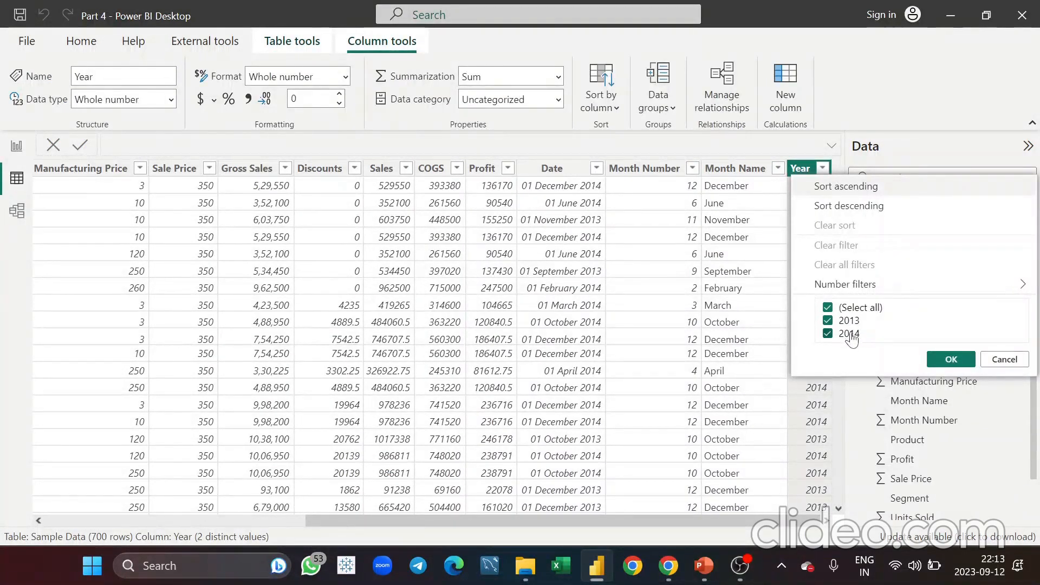
{"action": "left_click", "coordinate": [962, 366]}
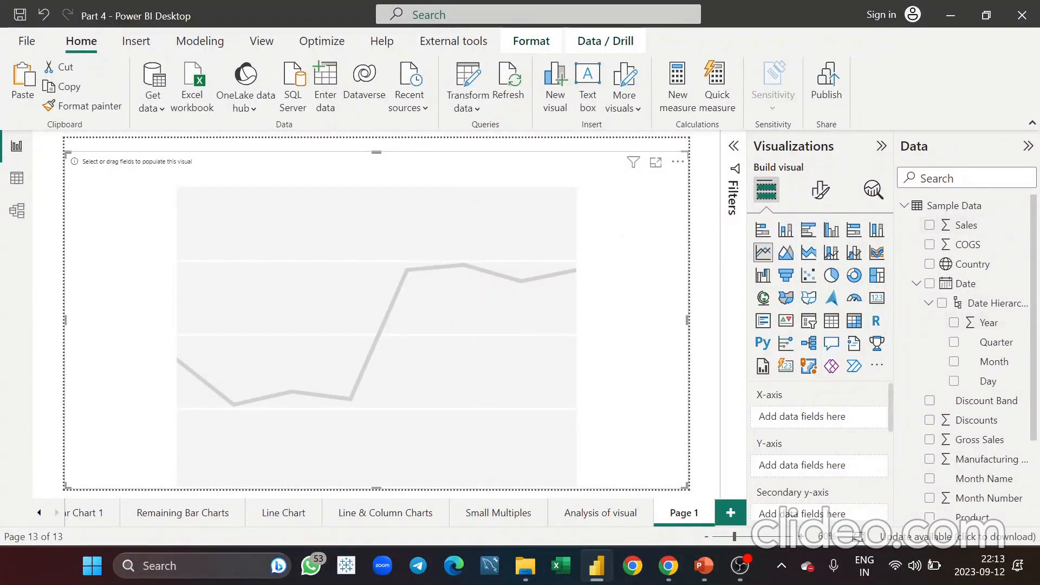
Plot Profit on the line chart's Y-axis and the Date Hierarchy on its X-axis.
{"action": "scroll", "coordinate": [1014, 379], "scroll_direction": "down", "scroll_amount": 2}
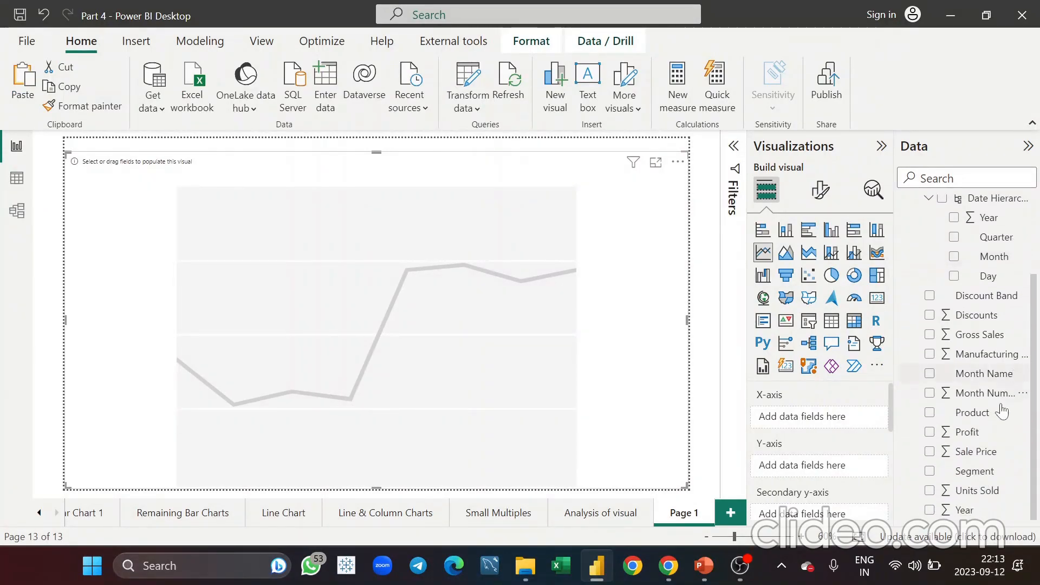
{"action": "left_click_drag", "start_coordinate": [992, 433], "coordinate": [520, 413]}
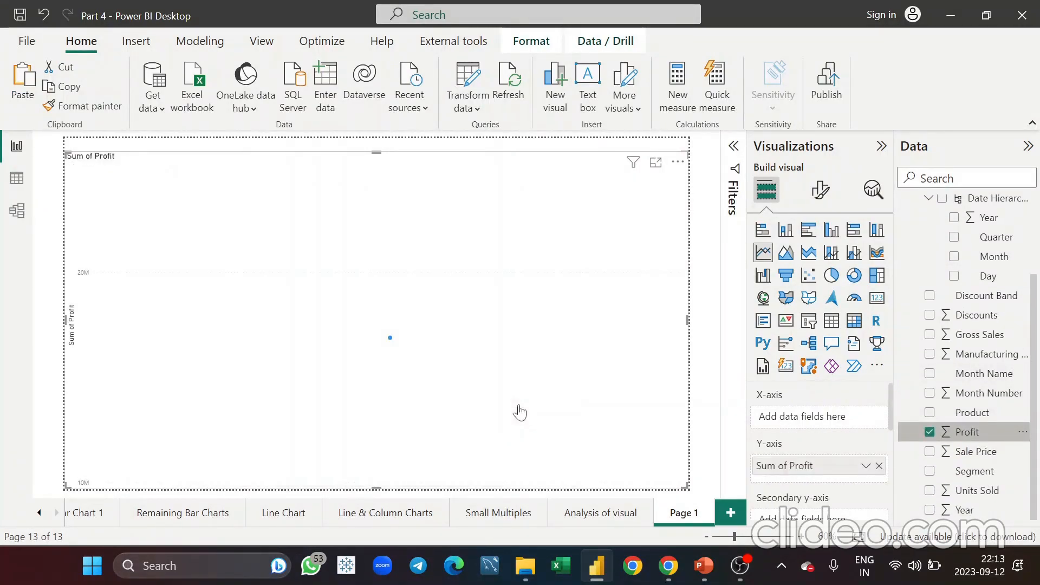
{"action": "scroll", "coordinate": [973, 287], "scroll_direction": "up", "scroll_amount": 1}
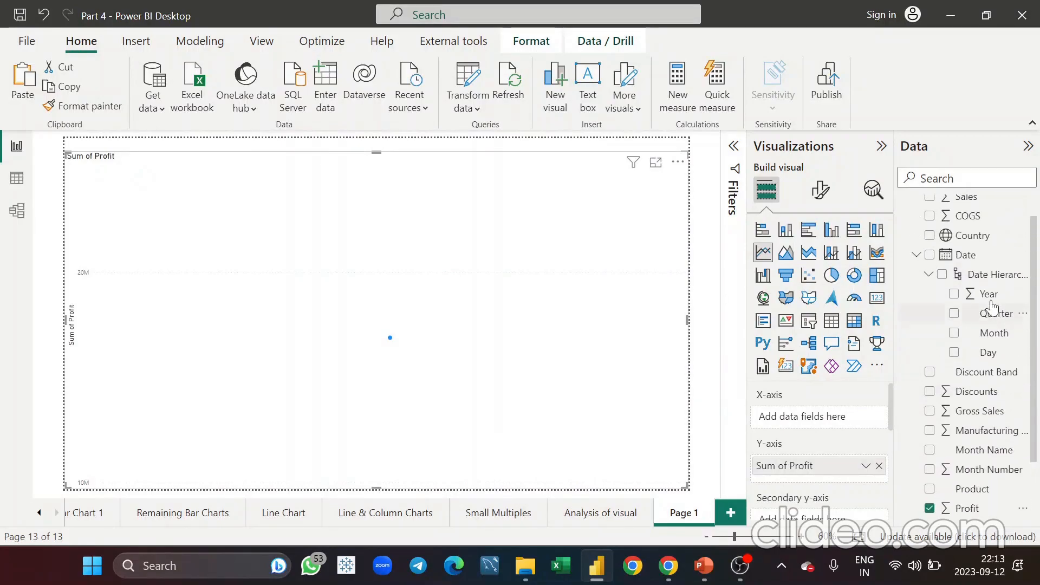
{"action": "left_click_drag", "start_coordinate": [973, 281], "coordinate": [493, 364]}
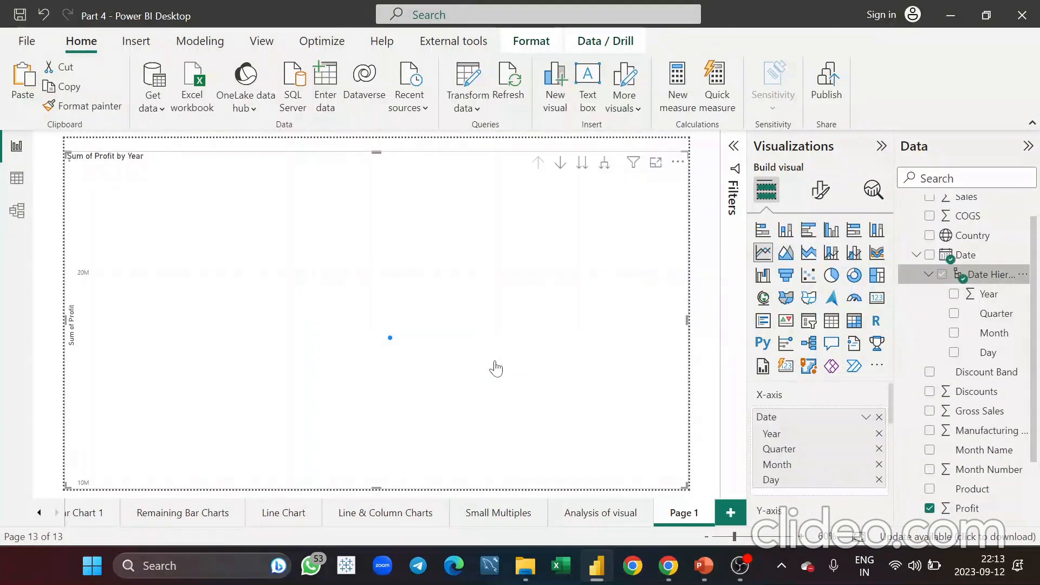
Remove Day and Quarter from the X-axis date hierarchy and expand the line chart down to the month level.
{"action": "left_click", "coordinate": [879, 480]}
{"action": "left_click", "coordinate": [879, 448]}
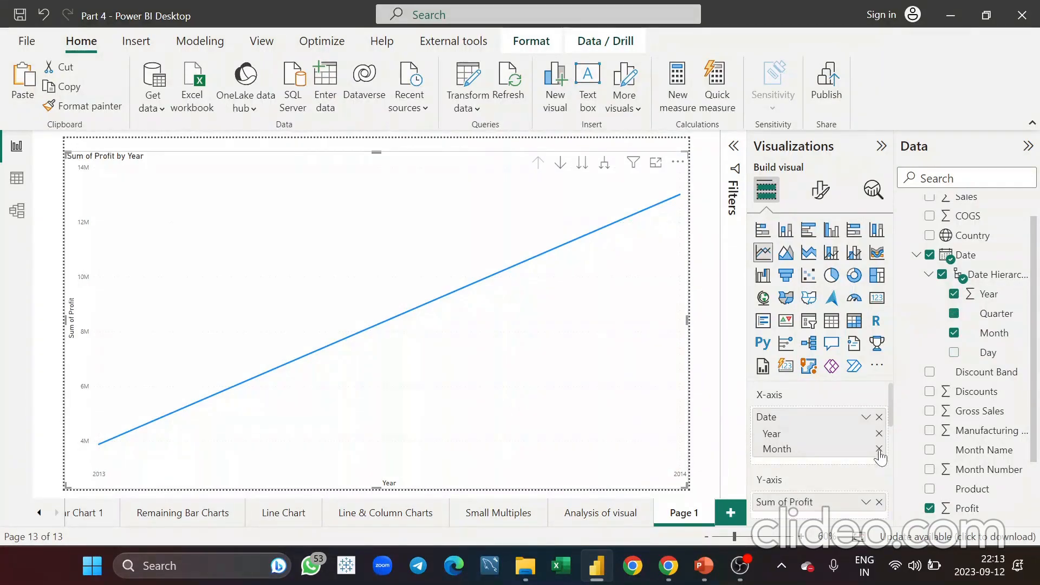
{"action": "scroll", "coordinate": [778, 463], "scroll_direction": "down", "scroll_amount": 3}
{"action": "scroll", "coordinate": [778, 463], "scroll_direction": "up", "scroll_amount": 2}
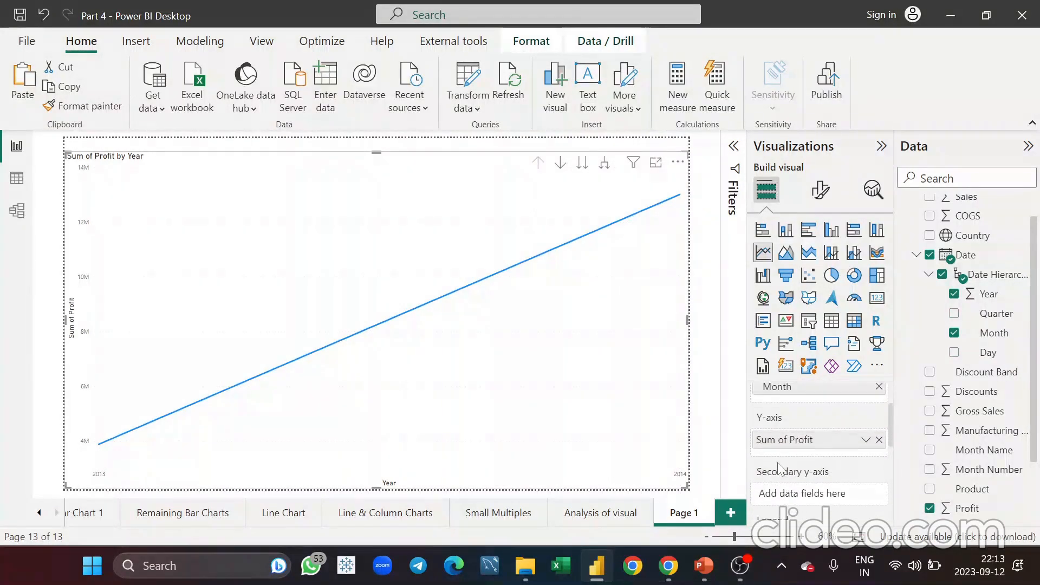
{"action": "left_click", "coordinate": [605, 163]}
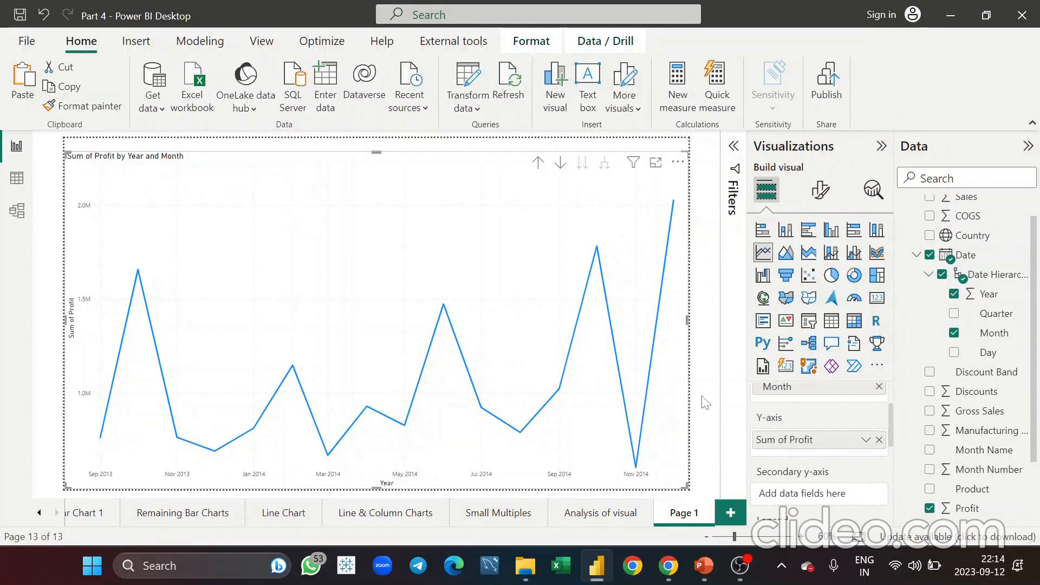
Review the analytics options for the line chart and turn on its Forecast.
{"action": "left_click", "coordinate": [873, 189]}
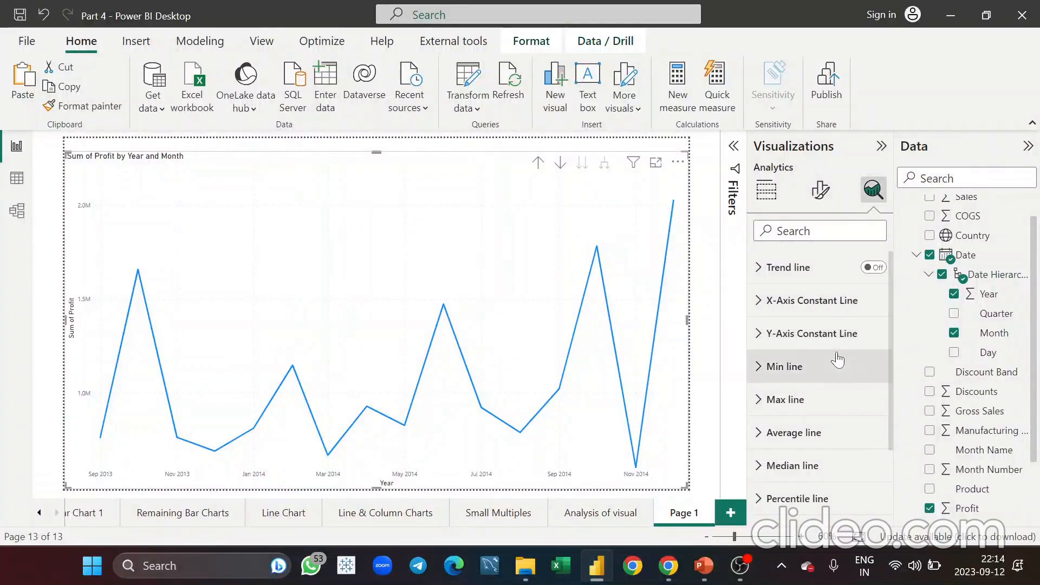
{"action": "scroll", "coordinate": [836, 355], "scroll_direction": "down", "scroll_amount": 3}
{"action": "scroll", "coordinate": [837, 360], "scroll_direction": "up", "scroll_amount": 3}
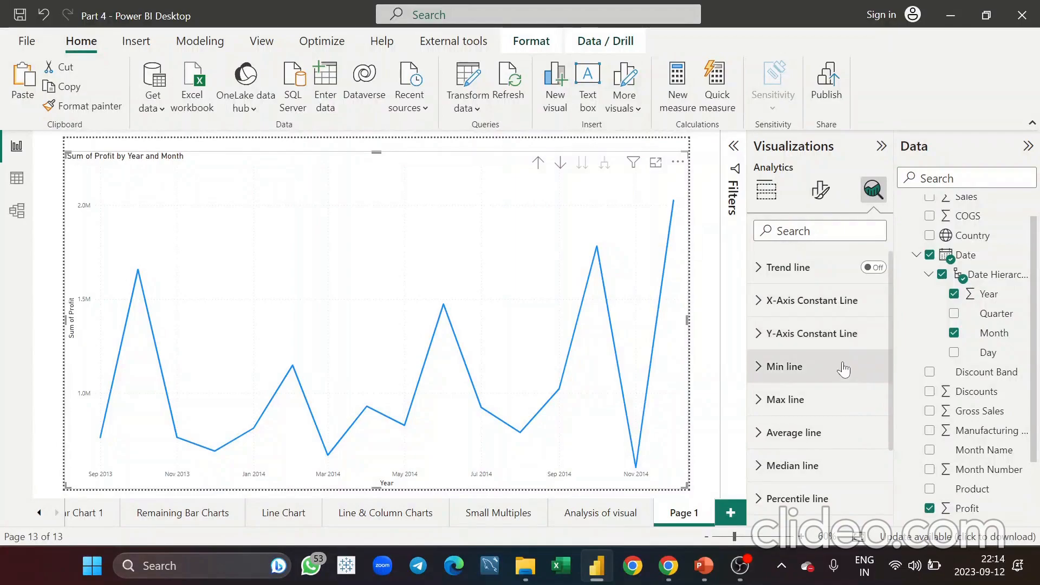
{"action": "scroll", "coordinate": [825, 431], "scroll_direction": "down", "scroll_amount": 3}
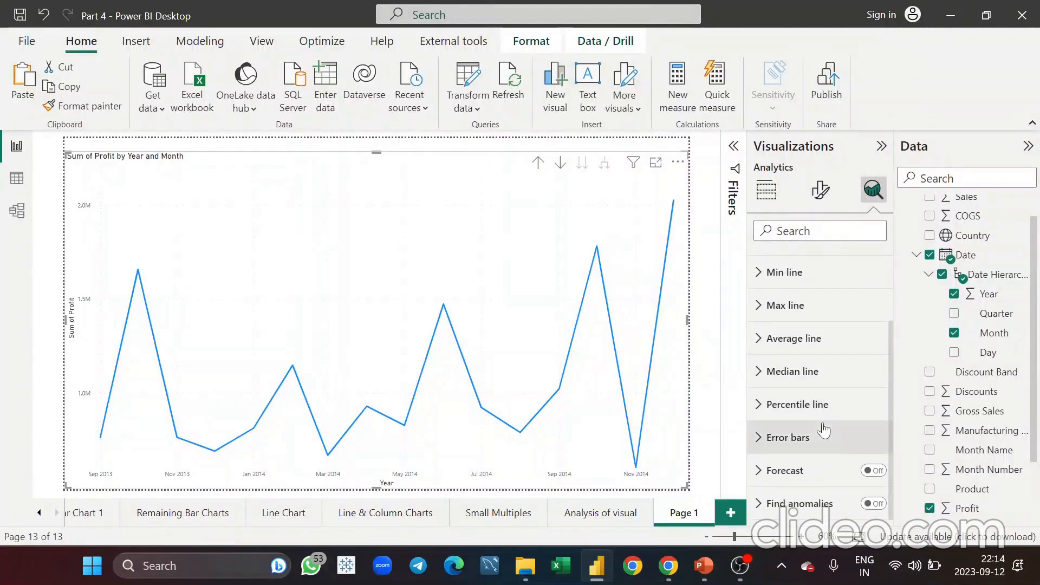
{"action": "left_click", "coordinate": [874, 471]}
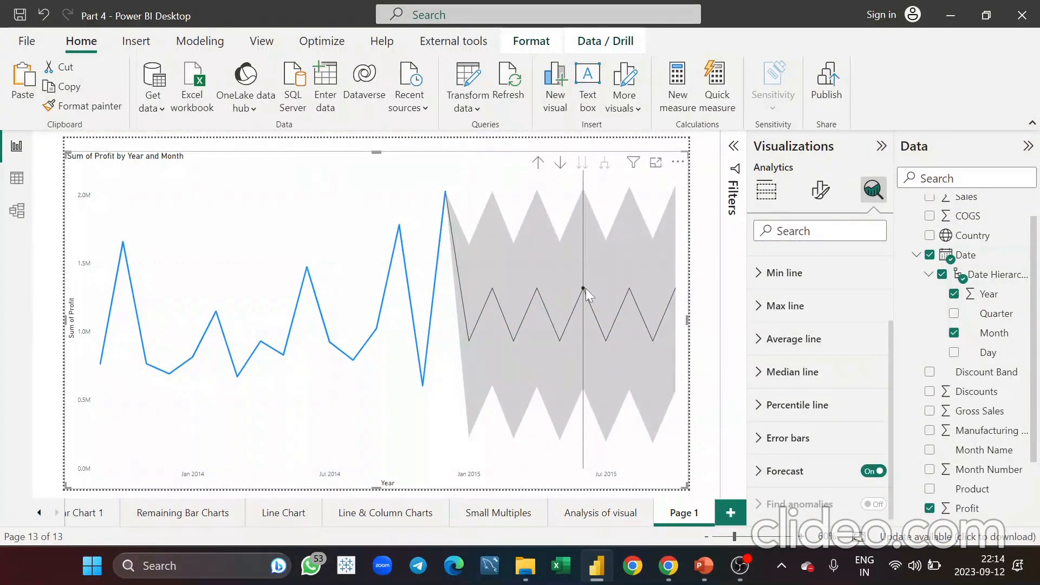
Examine the forecast, upper bound and lower bound values at several months on the line chart, keeping its analytics options open.
{"action": "mouse_move", "coordinate": [472, 219]}
{"action": "mouse_move", "coordinate": [597, 332]}
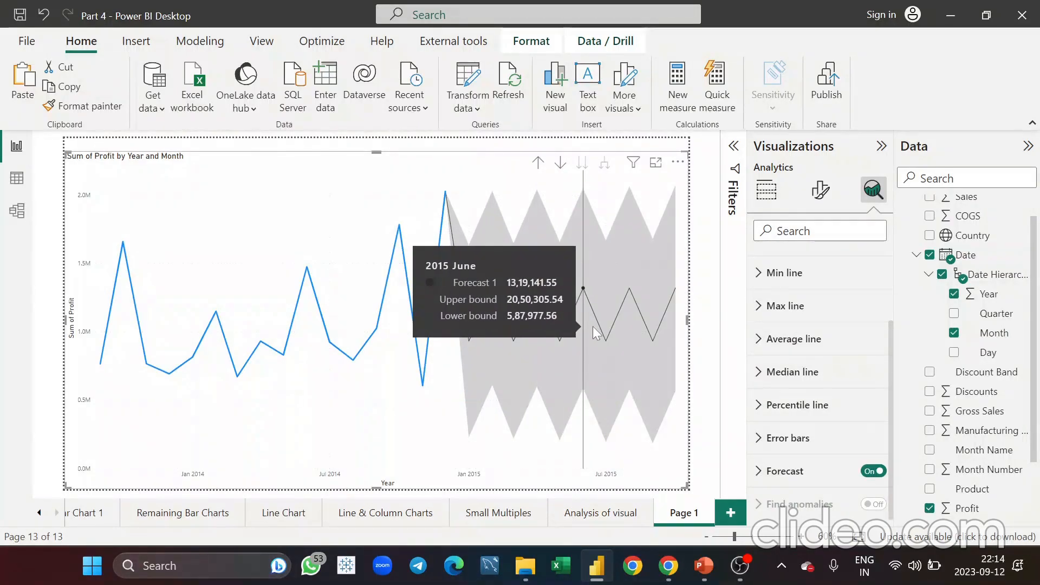
{"action": "mouse_move", "coordinate": [428, 364]}
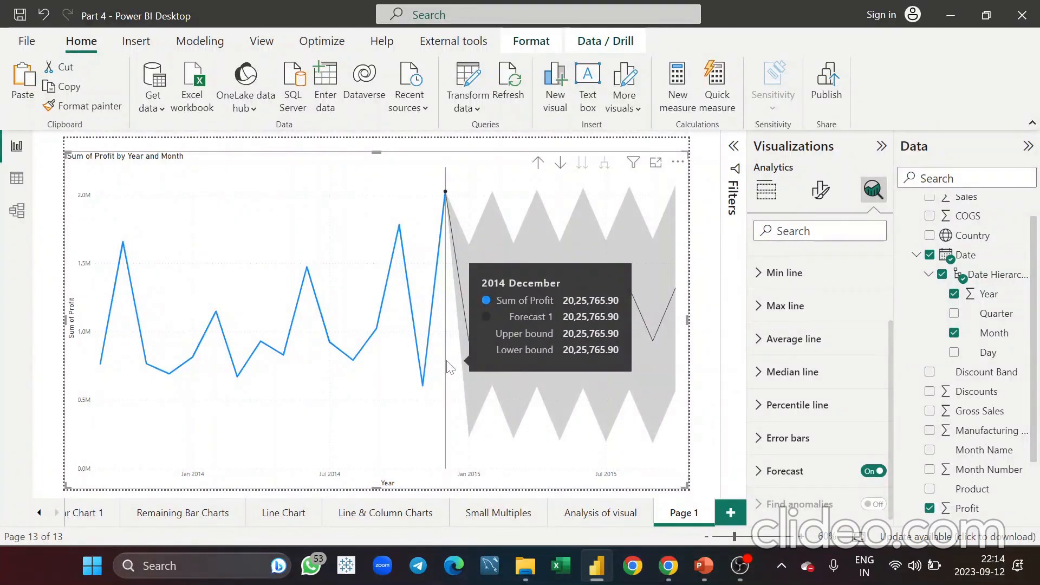
{"action": "mouse_move", "coordinate": [567, 383]}
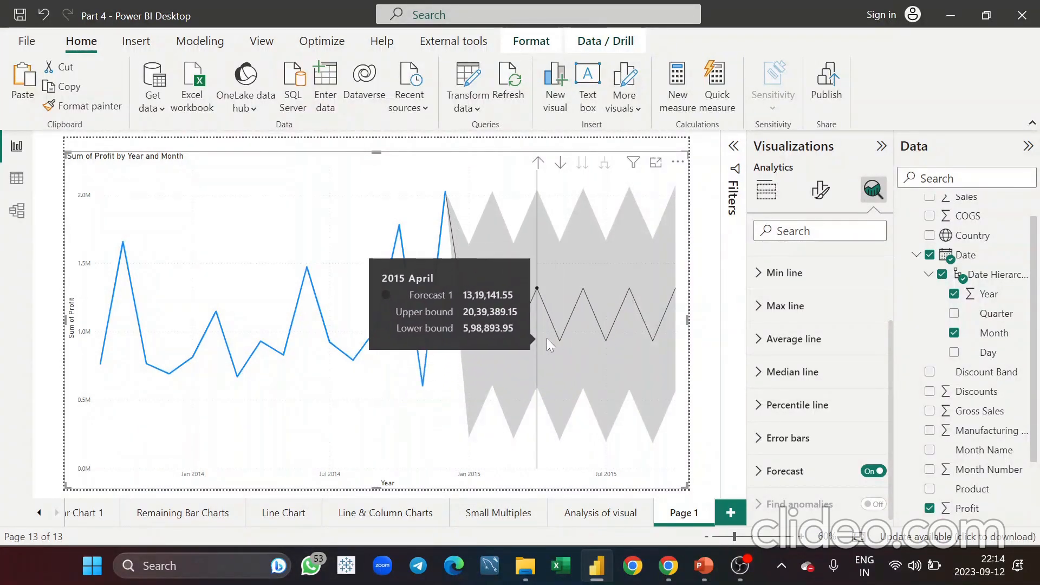
{"action": "left_click", "coordinate": [822, 191]}
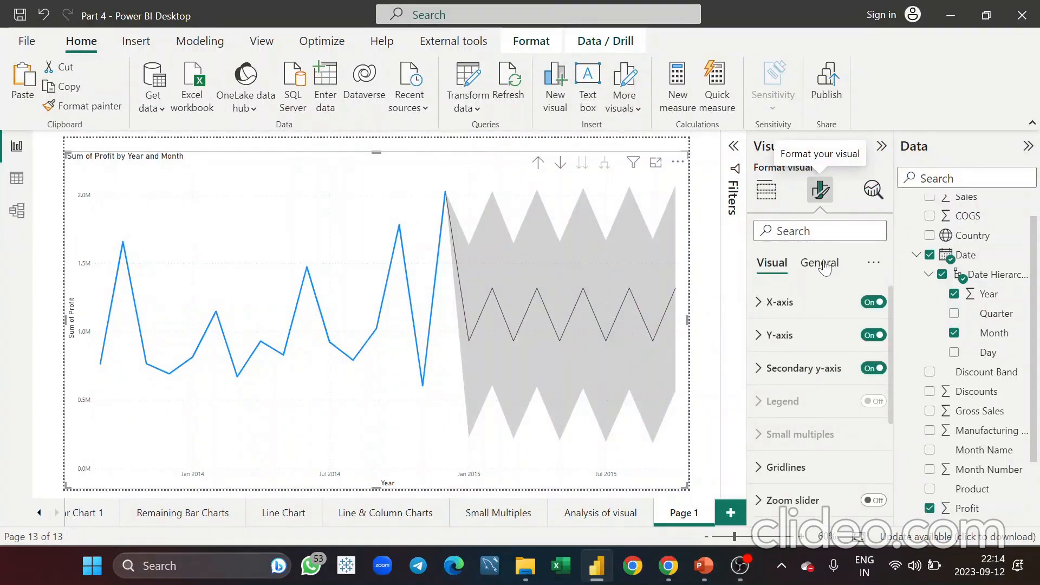
{"action": "left_click", "coordinate": [872, 192]}
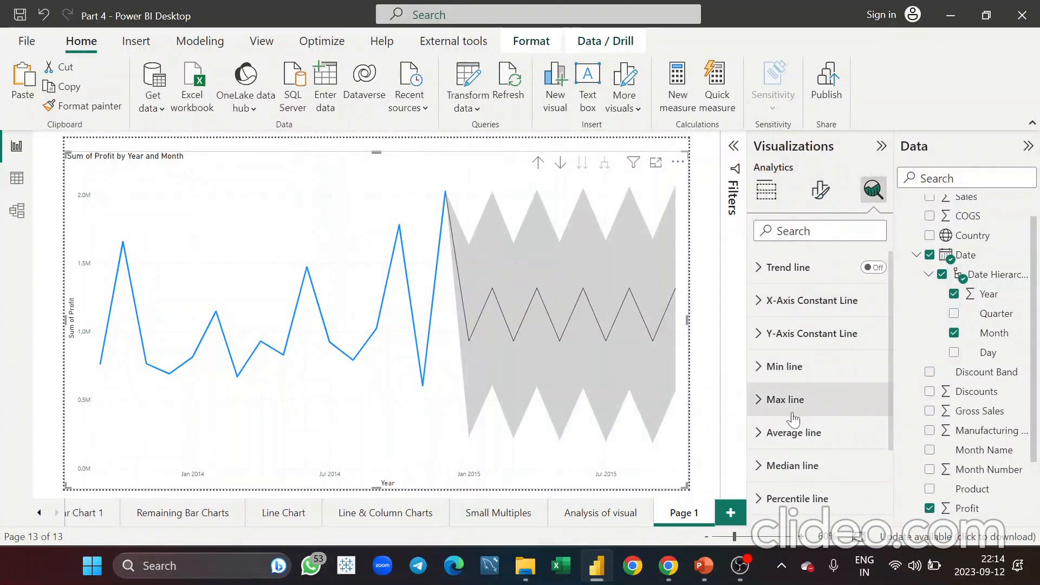
Set the forecast's units to Months and its length to 3 in the line chart's forecast options, and apply the change.
{"action": "scroll", "coordinate": [824, 415], "scroll_direction": "down", "scroll_amount": 2}
{"action": "left_click", "coordinate": [794, 484]}
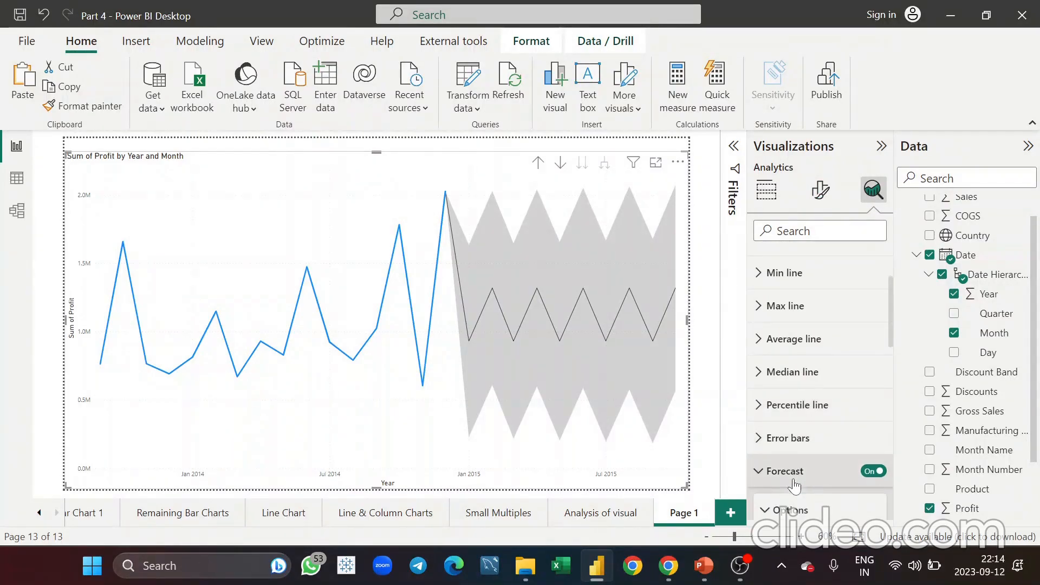
{"action": "scroll", "coordinate": [794, 484], "scroll_direction": "down", "scroll_amount": 4}
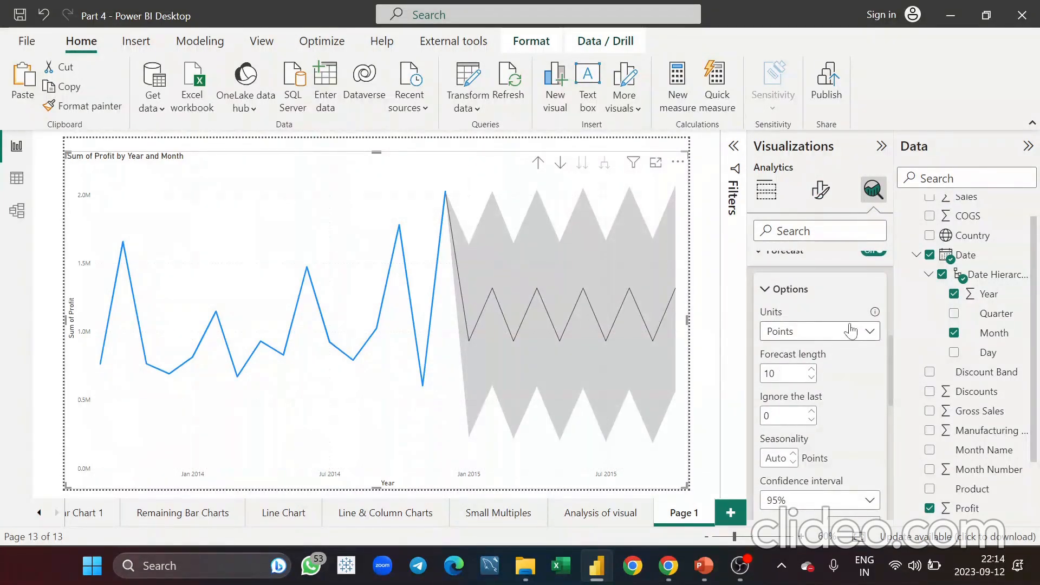
{"action": "scroll", "coordinate": [845, 336], "scroll_direction": "up", "scroll_amount": 3}
{"action": "scroll", "coordinate": [816, 399], "scroll_direction": "down", "scroll_amount": 3}
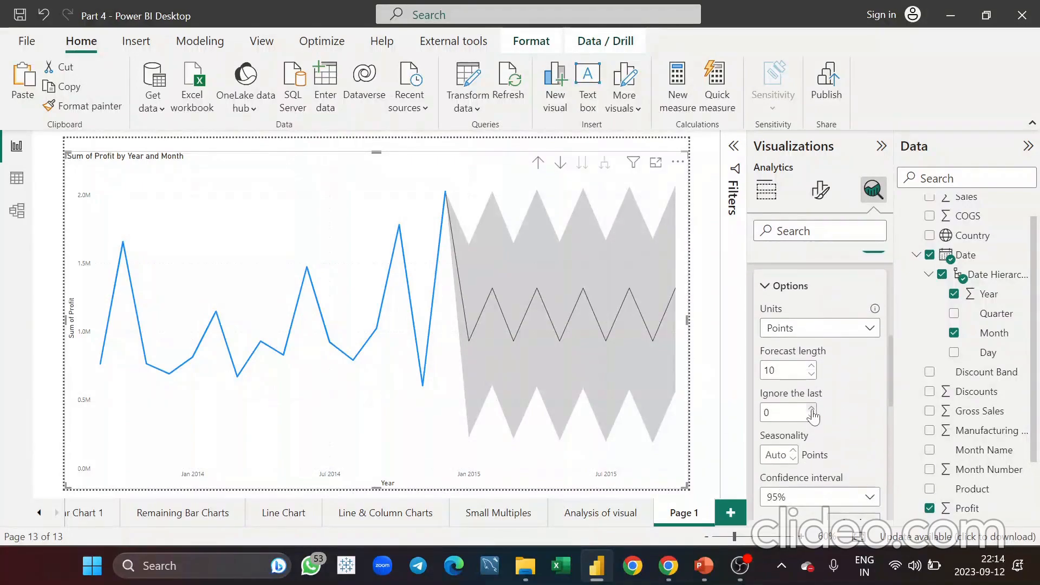
{"action": "left_click", "coordinate": [858, 332]}
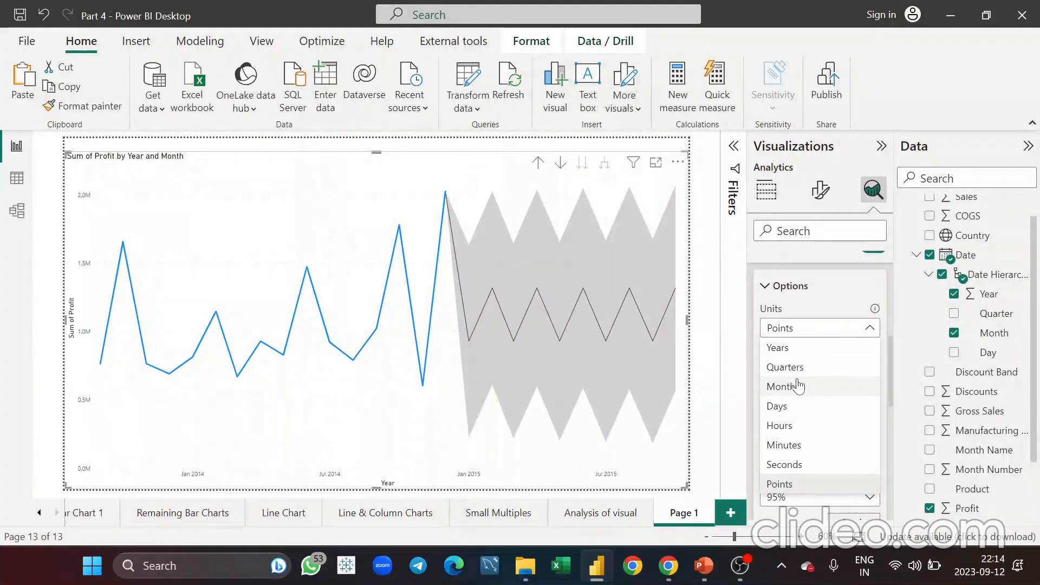
{"action": "left_click", "coordinate": [798, 388]}
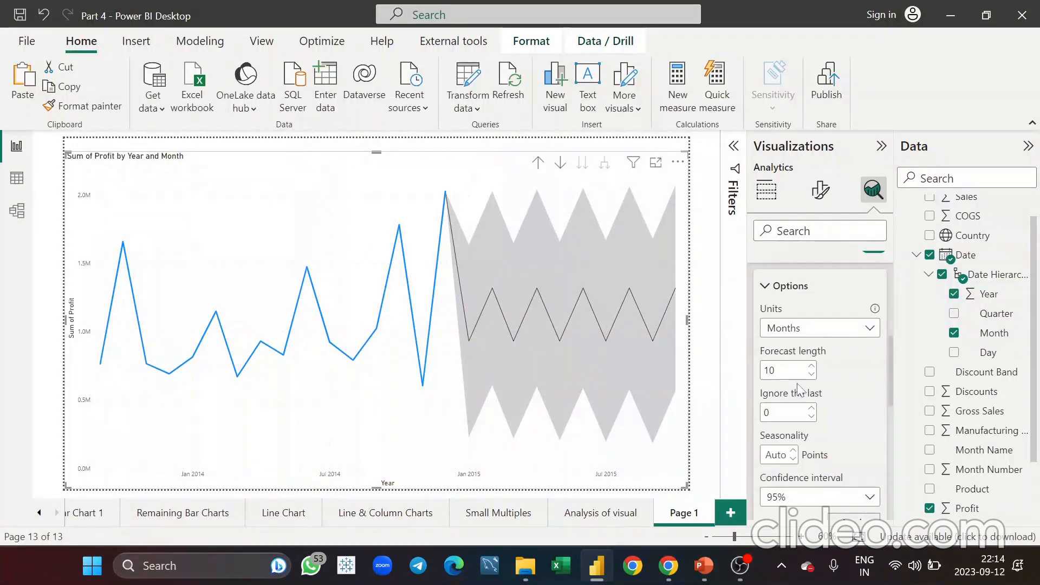
{"action": "double_click", "coordinate": [770, 371]}
{"action": "type", "text": "3"}
{"action": "scroll", "coordinate": [850, 430], "scroll_direction": "down", "scroll_amount": 2}
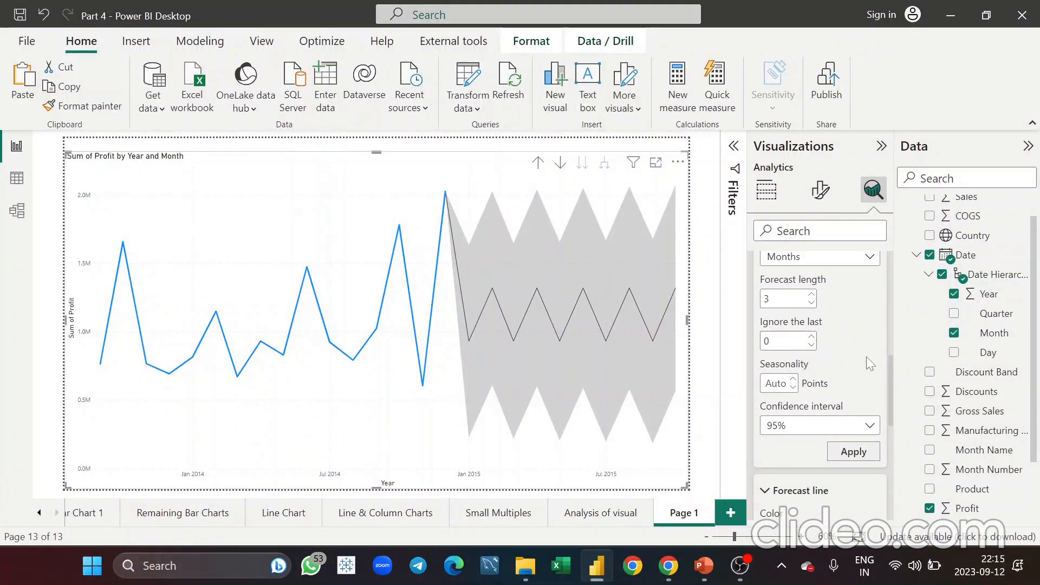
{"action": "scroll", "coordinate": [866, 357], "scroll_direction": "down", "scroll_amount": 3}
{"action": "left_click", "coordinate": [866, 330]}
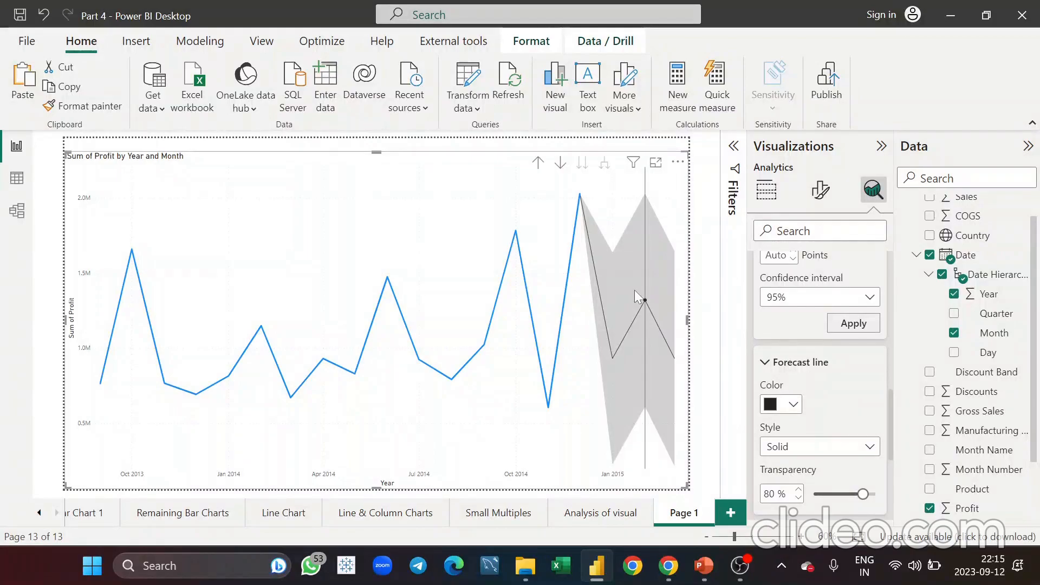
Set the style of the forecast's confidence band to None.
{"action": "mouse_move", "coordinate": [635, 290]}
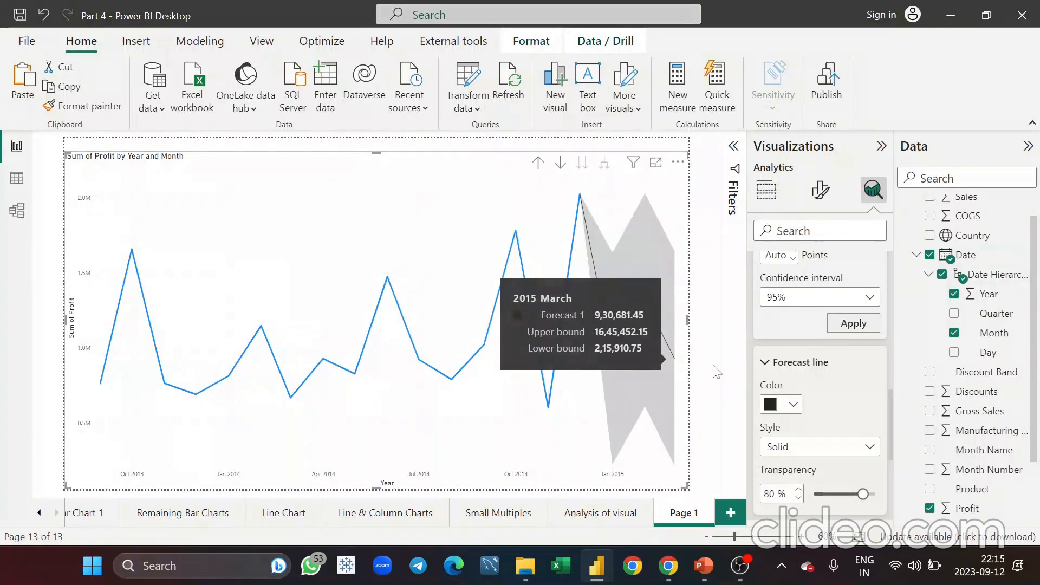
{"action": "scroll", "coordinate": [818, 372], "scroll_direction": "down", "scroll_amount": 3}
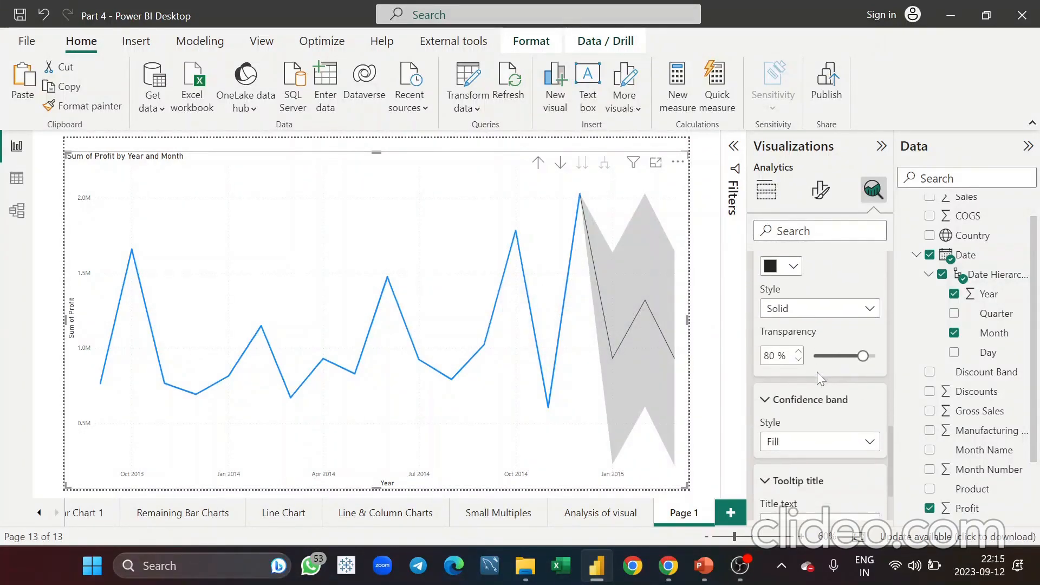
{"action": "scroll", "coordinate": [817, 372], "scroll_direction": "down", "scroll_amount": 2}
{"action": "scroll", "coordinate": [833, 328], "scroll_direction": "up", "scroll_amount": 3}
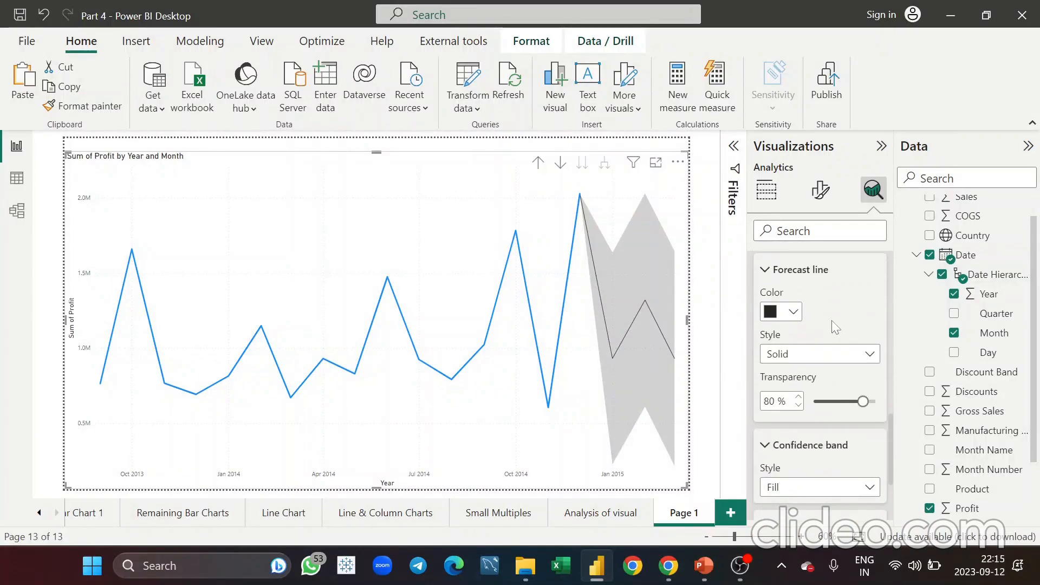
{"action": "scroll", "coordinate": [833, 328], "scroll_direction": "down", "scroll_amount": 2}
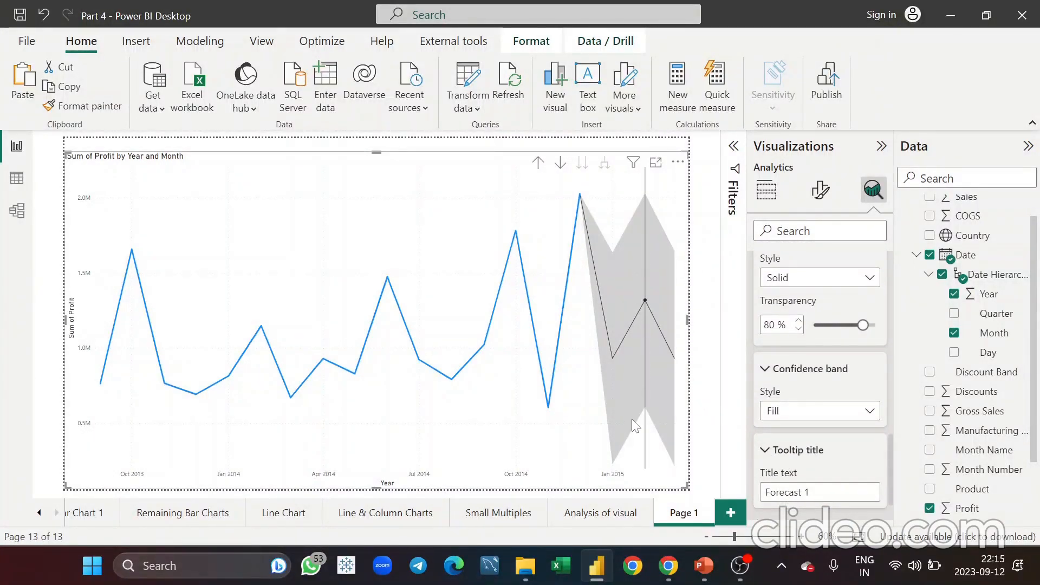
{"action": "left_click", "coordinate": [865, 411]}
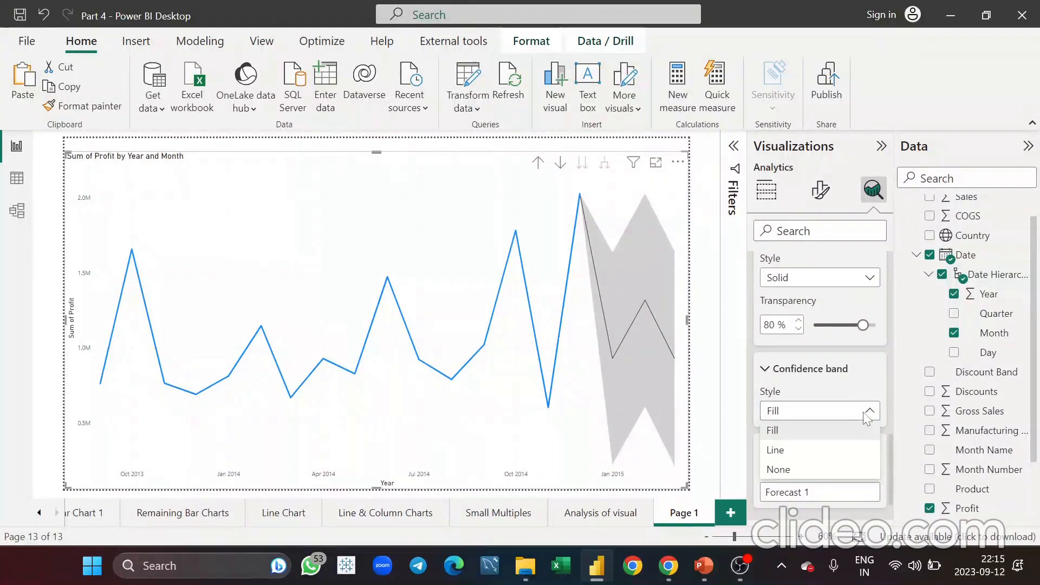
{"action": "left_click", "coordinate": [824, 469]}
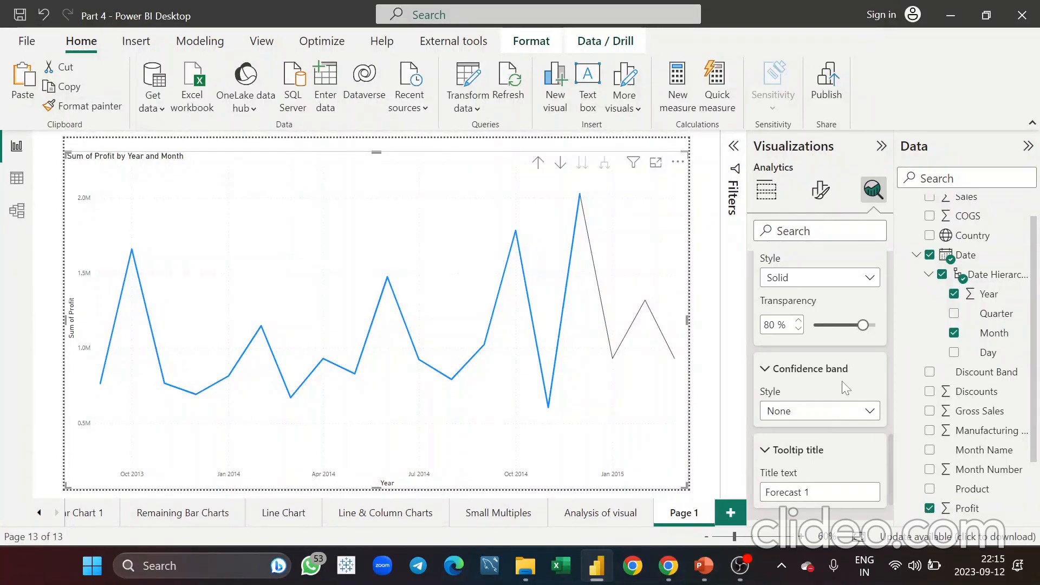
Replace the forecast's tooltip title text with "Next 3 Months".
{"action": "scroll", "coordinate": [834, 437], "scroll_direction": "up", "scroll_amount": 10}
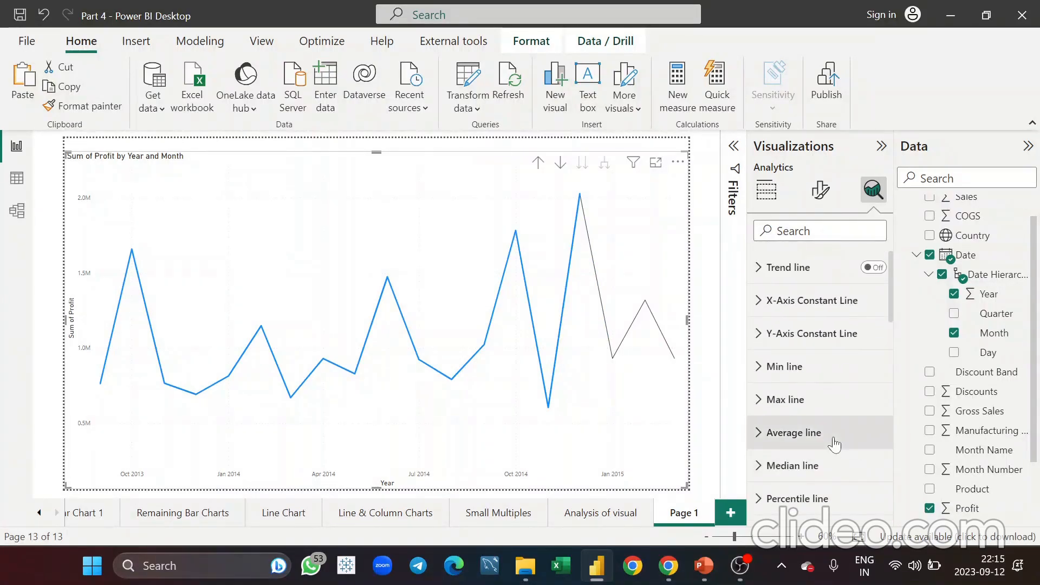
{"action": "scroll", "coordinate": [827, 338], "scroll_direction": "down", "scroll_amount": 9}
{"action": "scroll", "coordinate": [827, 338], "scroll_direction": "down", "scroll_amount": 4}
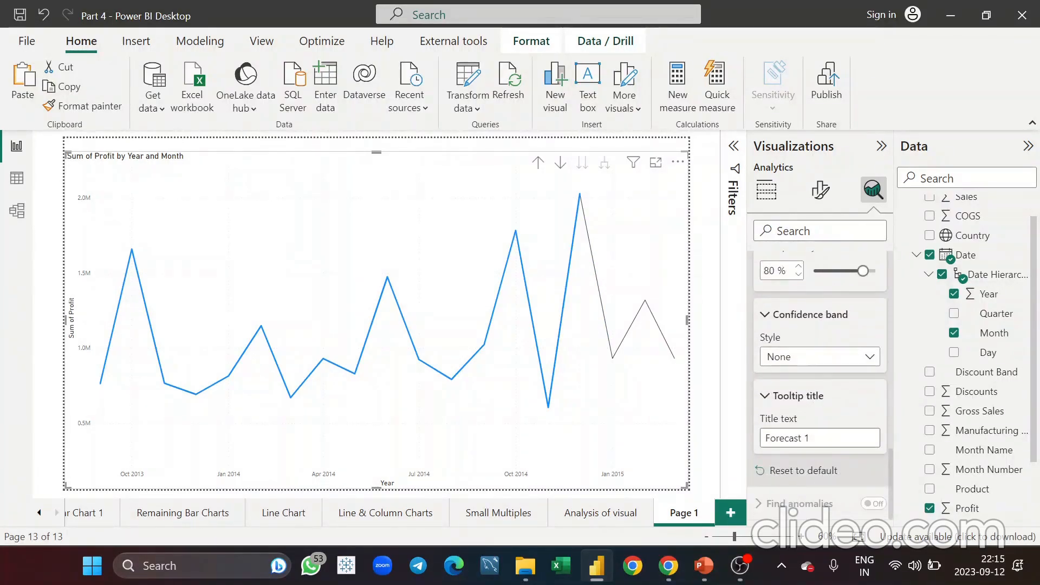
{"action": "left_click_drag", "start_coordinate": [811, 439], "coordinate": [765, 438]}
{"action": "key", "text": "BackSpace"}
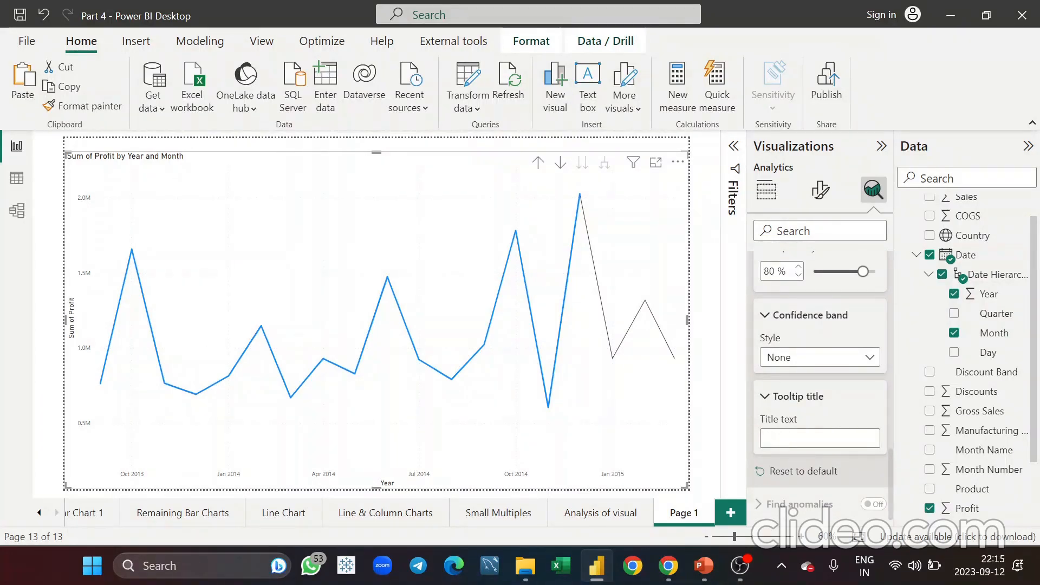
{"action": "type", "text": "Next "}
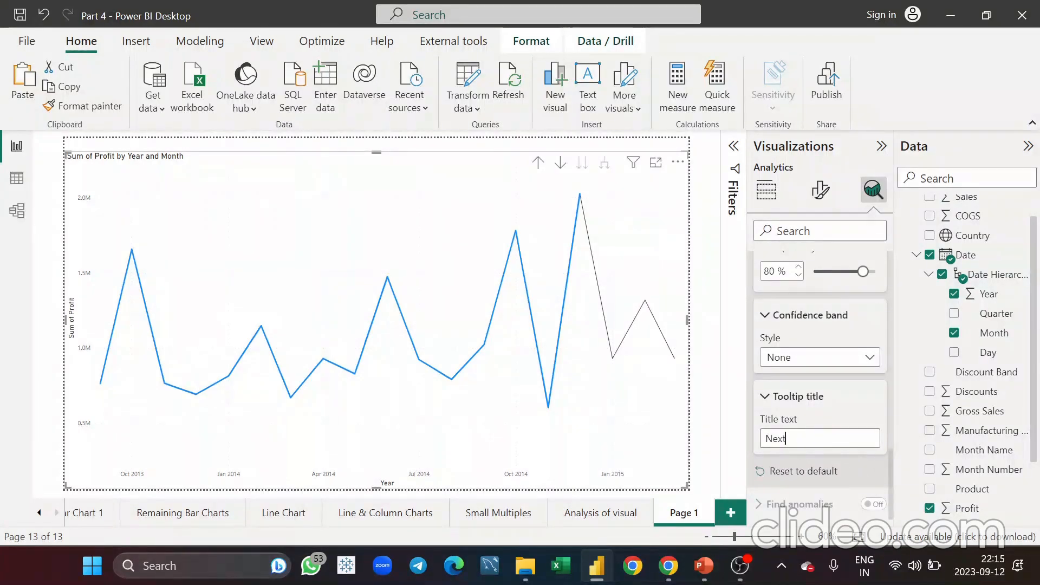
{"action": "type", "text": "3"}
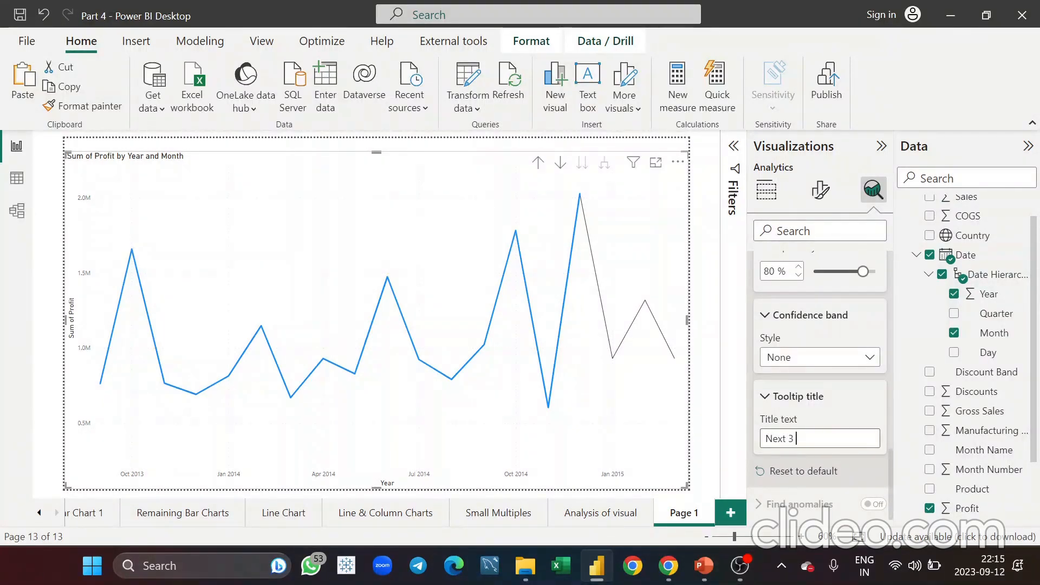
{"action": "key", "text": "BackSpace"}
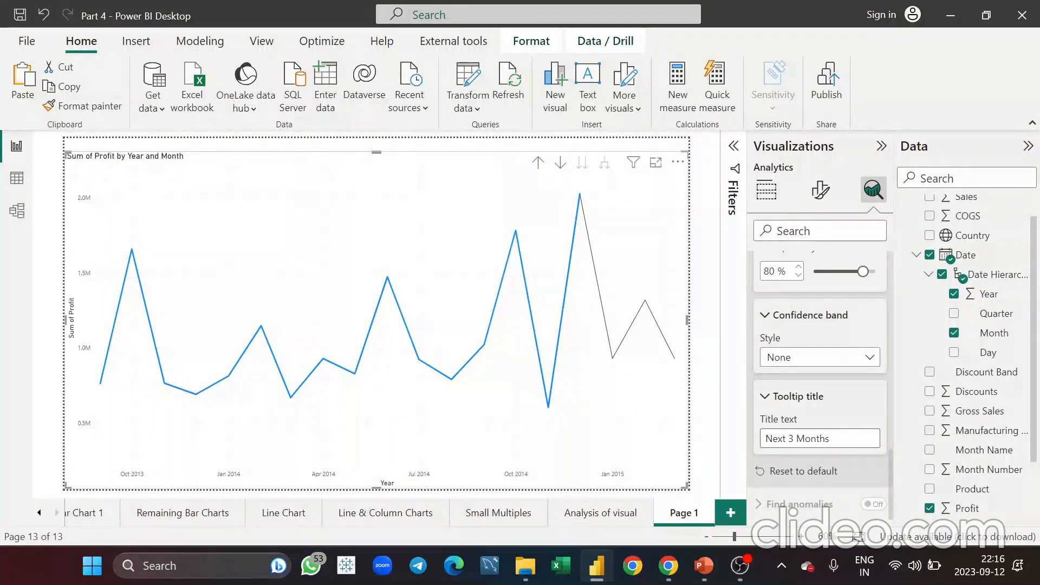
Try the Dotted style on the forecast line, then set its transparency to 36% and its style to Dashed.
{"action": "scroll", "coordinate": [811, 420], "scroll_direction": "up", "scroll_amount": 5}
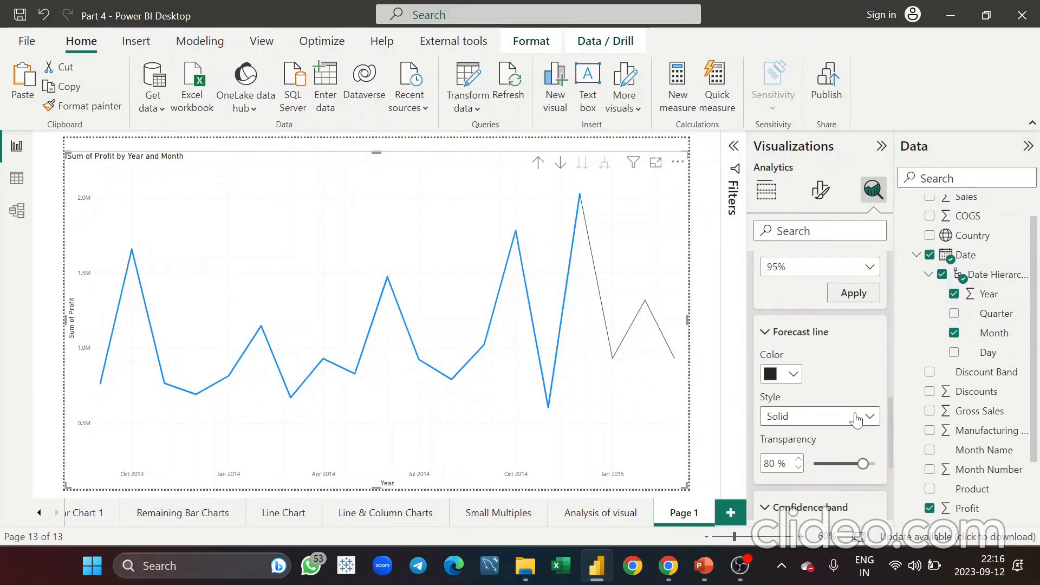
{"action": "left_click", "coordinate": [861, 416]}
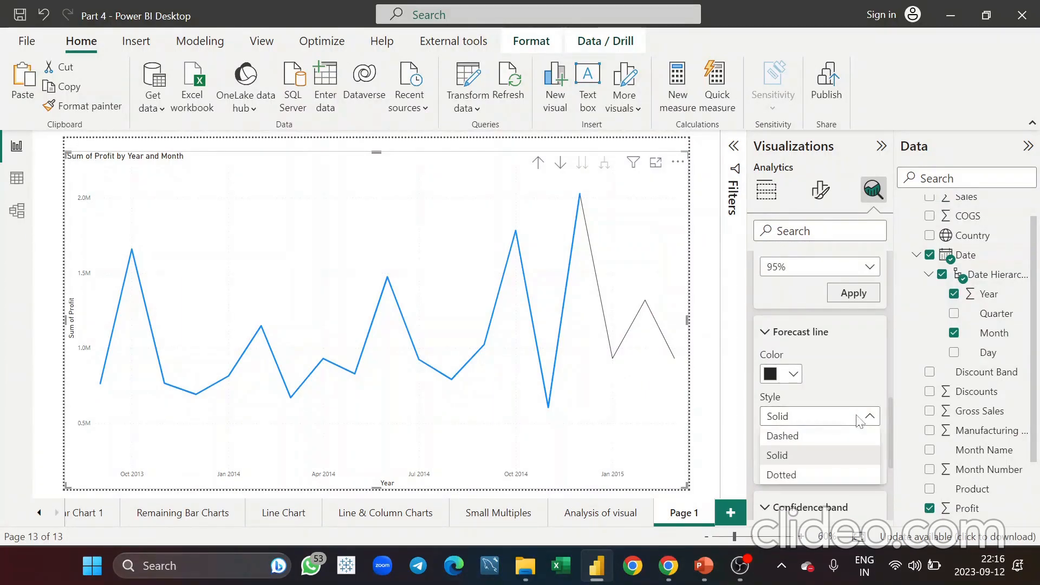
{"action": "left_click", "coordinate": [807, 477]}
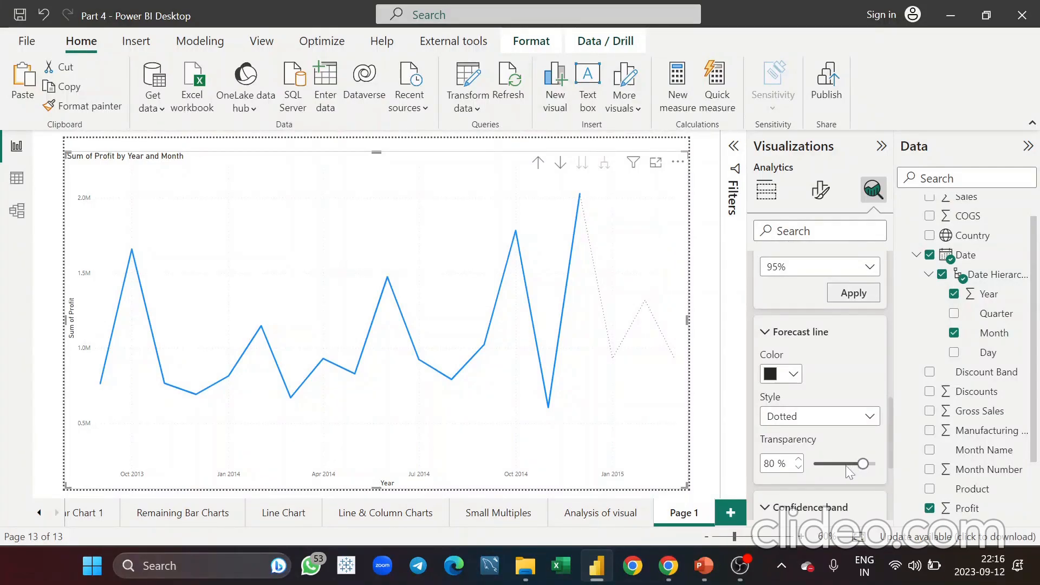
{"action": "left_click_drag", "start_coordinate": [863, 463], "coordinate": [837, 465]}
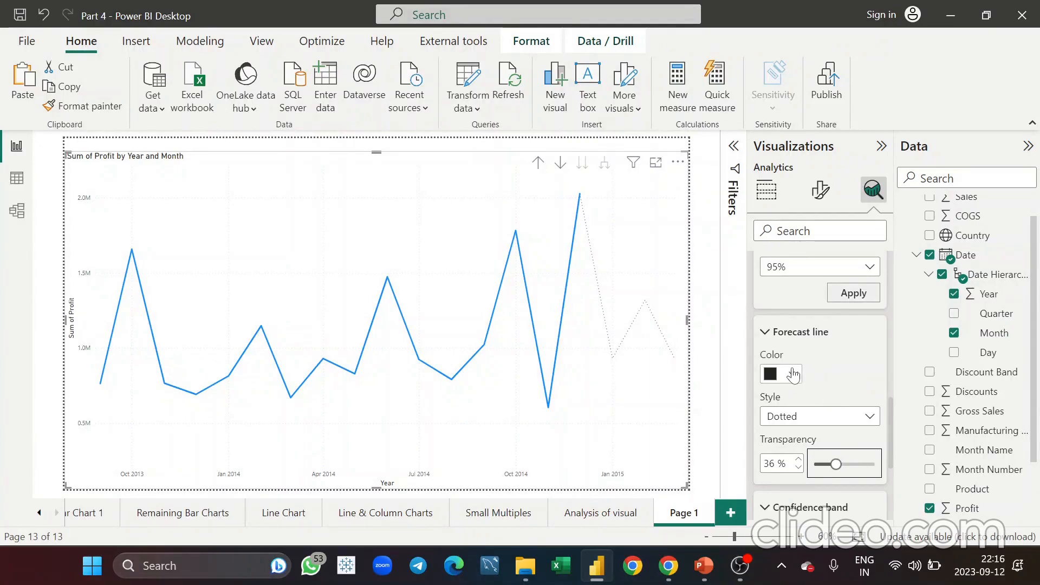
{"action": "left_click", "coordinate": [846, 419]}
{"action": "left_click", "coordinate": [826, 437]}
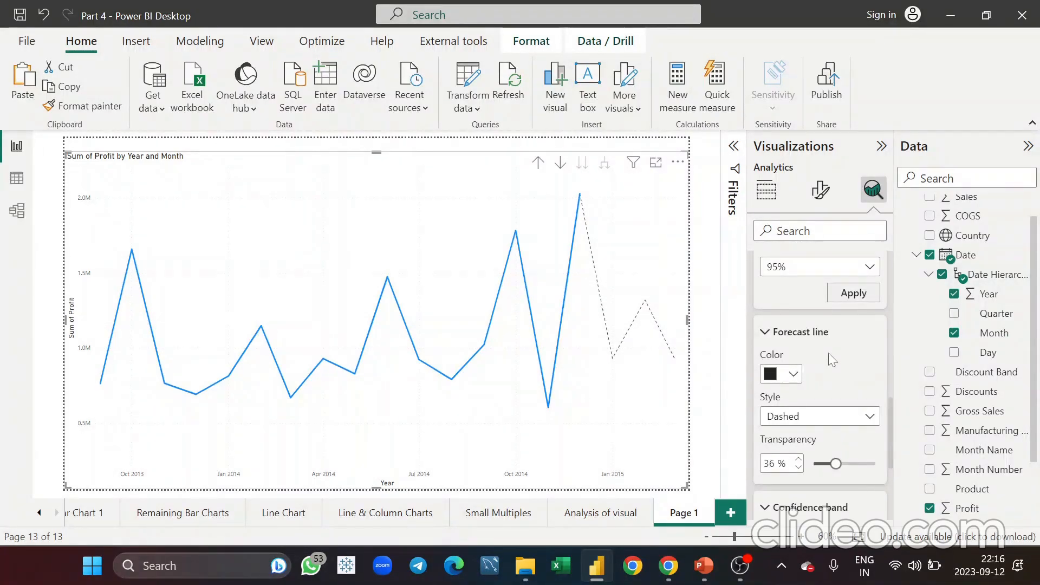
Look over the restyled forecast line and the analytics options, and collapse the Forecast settings.
{"action": "mouse_move", "coordinate": [604, 334]}
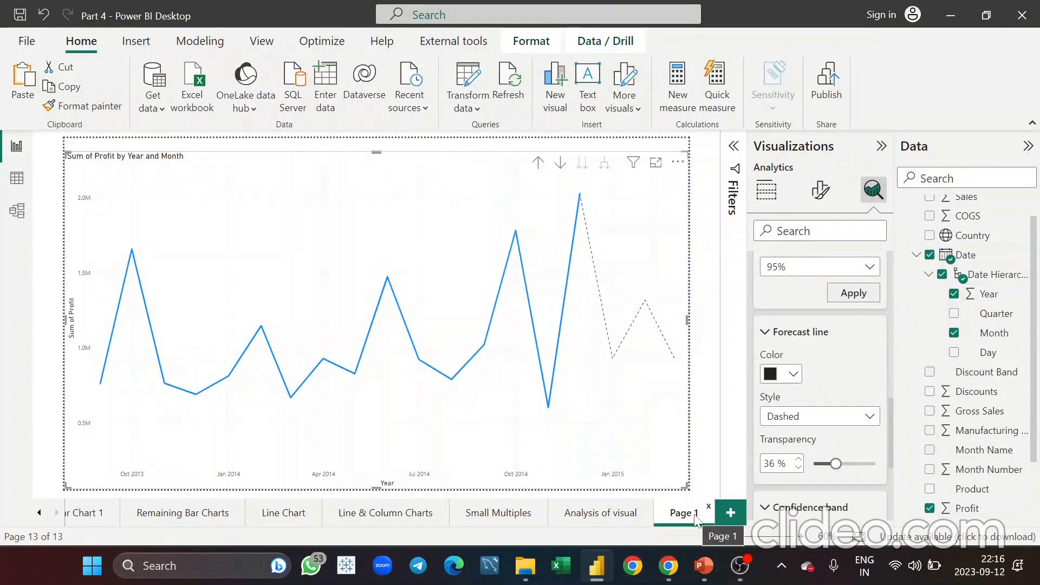
{"action": "scroll", "coordinate": [854, 295], "scroll_direction": "up", "scroll_amount": 10}
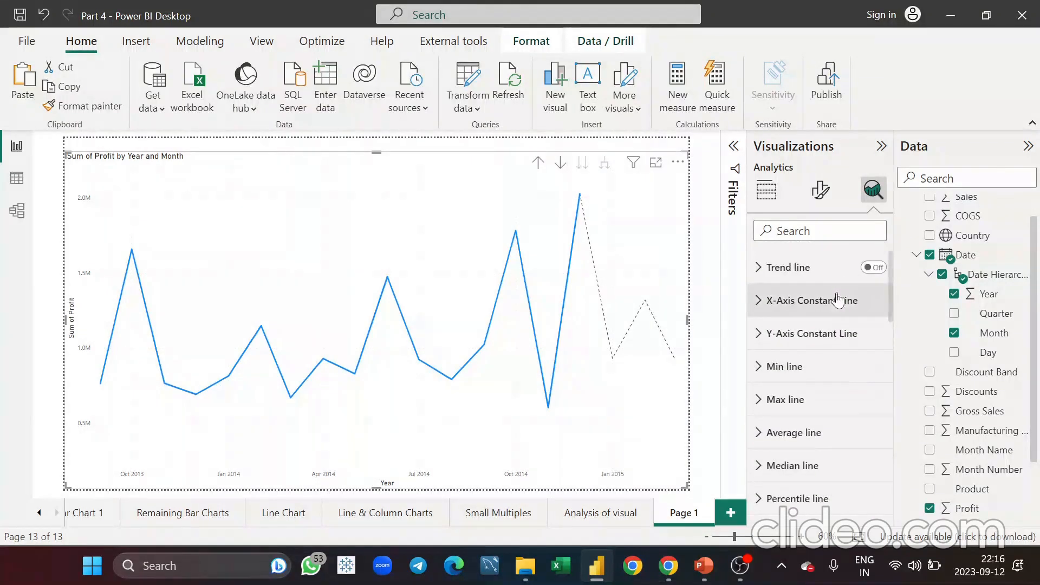
{"action": "scroll", "coordinate": [807, 428], "scroll_direction": "down", "scroll_amount": 5}
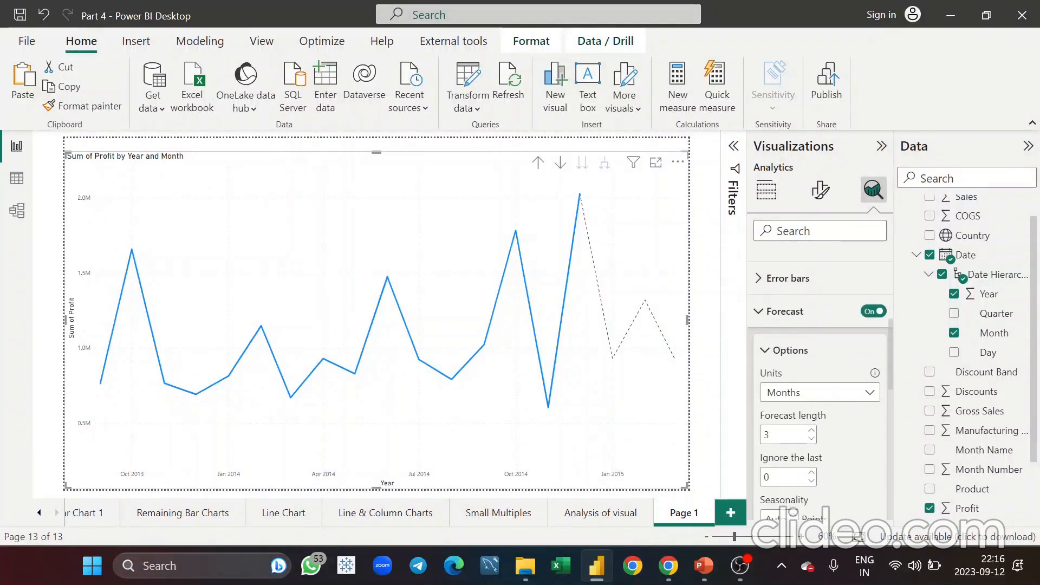
{"action": "left_click", "coordinate": [789, 318]}
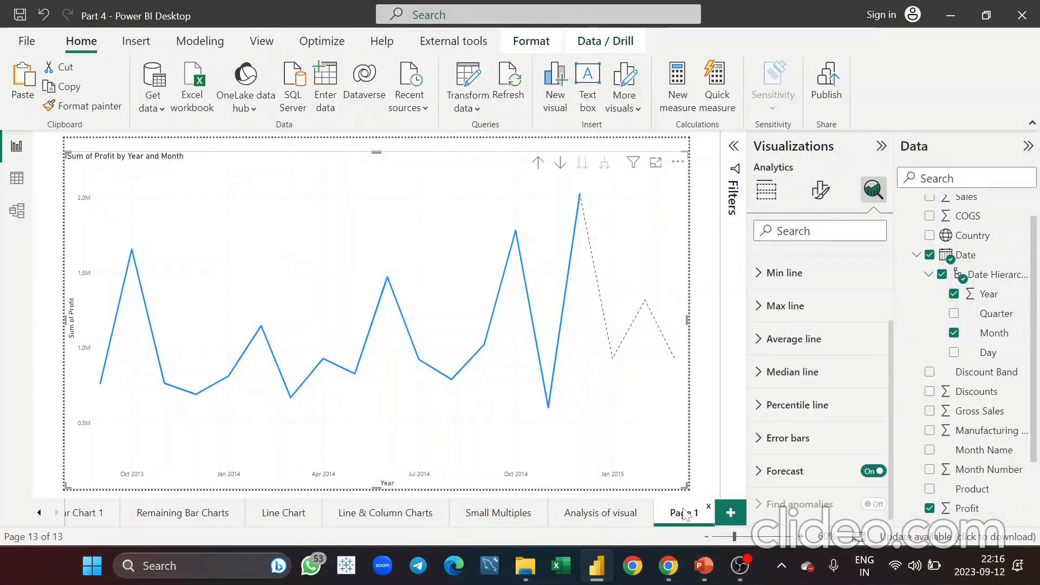
Add a new report page with a stacked column chart and enlarge it to about half the page's width and its full height.
{"action": "left_click", "coordinate": [738, 516]}
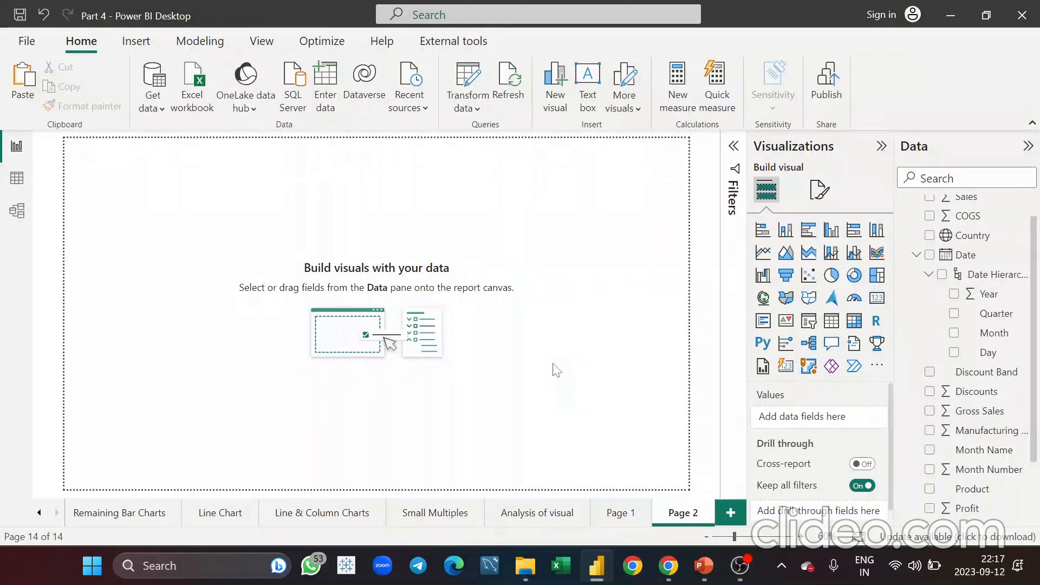
{"action": "left_click", "coordinate": [786, 230]}
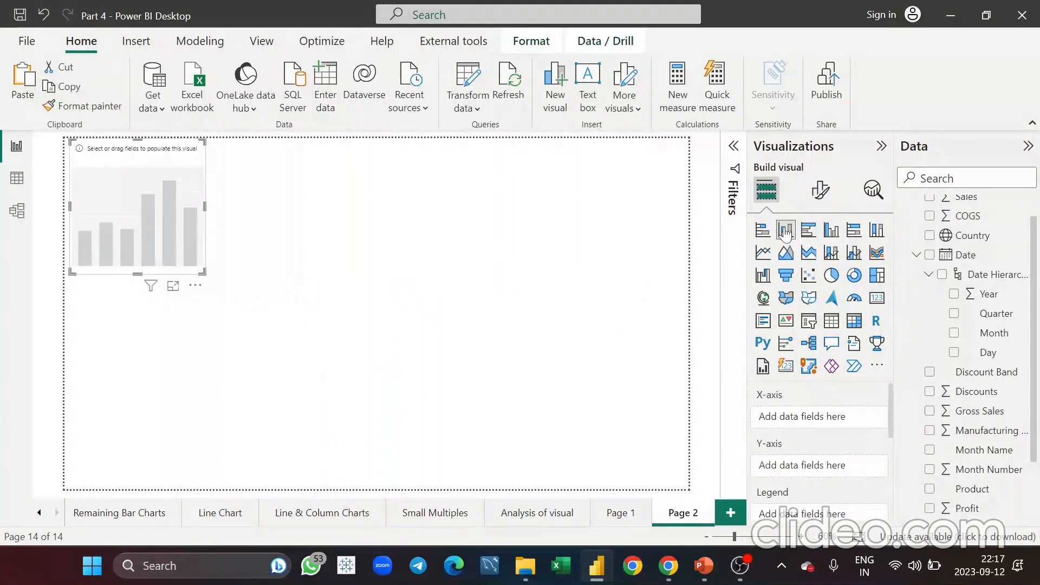
{"action": "left_click_drag", "start_coordinate": [205, 272], "coordinate": [381, 487]}
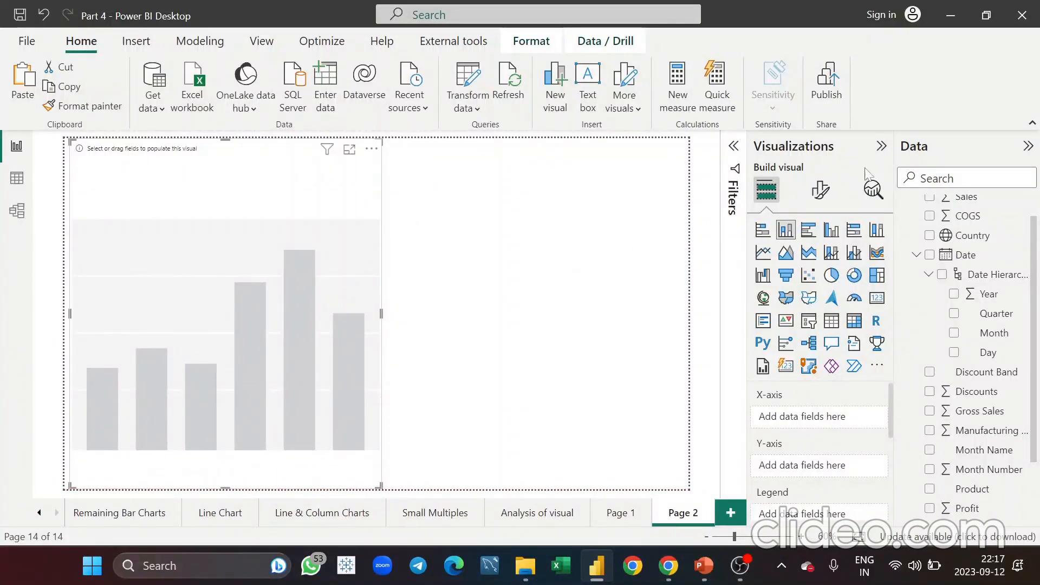
Find the Profit field with the search text "prof", plot it on the column chart's Y-axis, and clear the field search.
{"action": "left_click", "coordinate": [966, 178]}
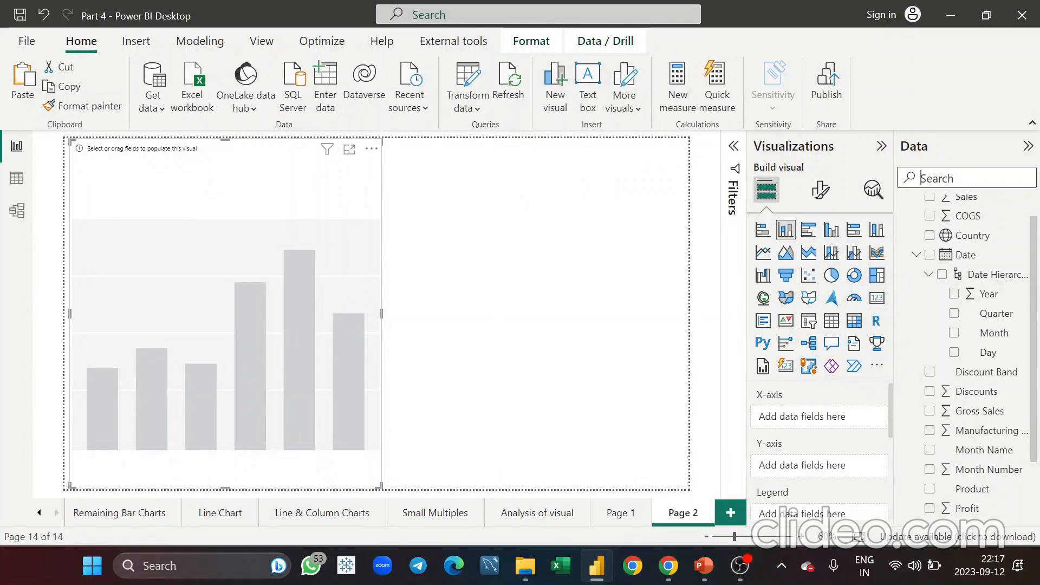
{"action": "type", "text": "prof"}
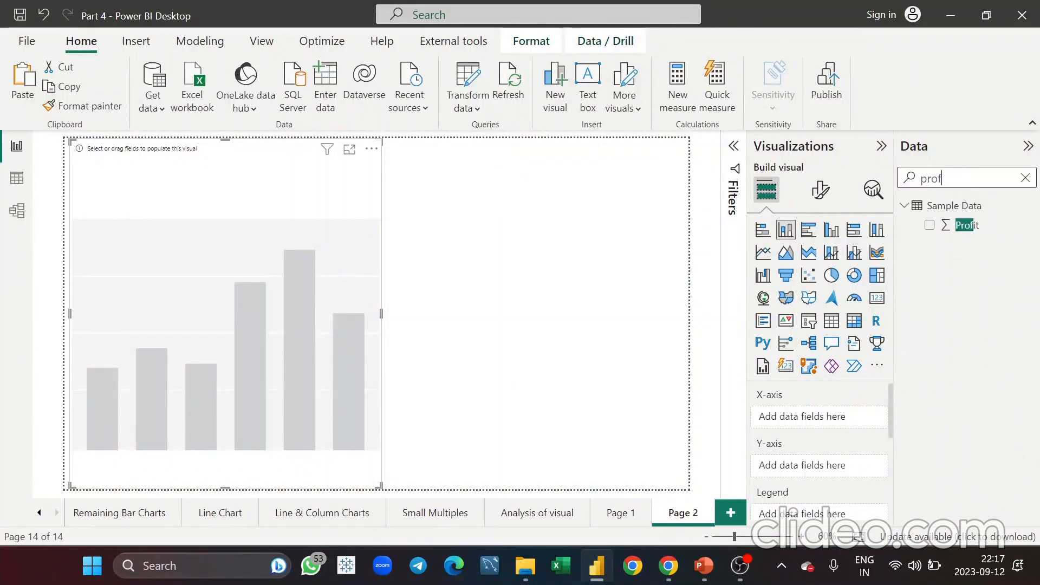
{"action": "left_click_drag", "start_coordinate": [967, 225], "coordinate": [304, 282]}
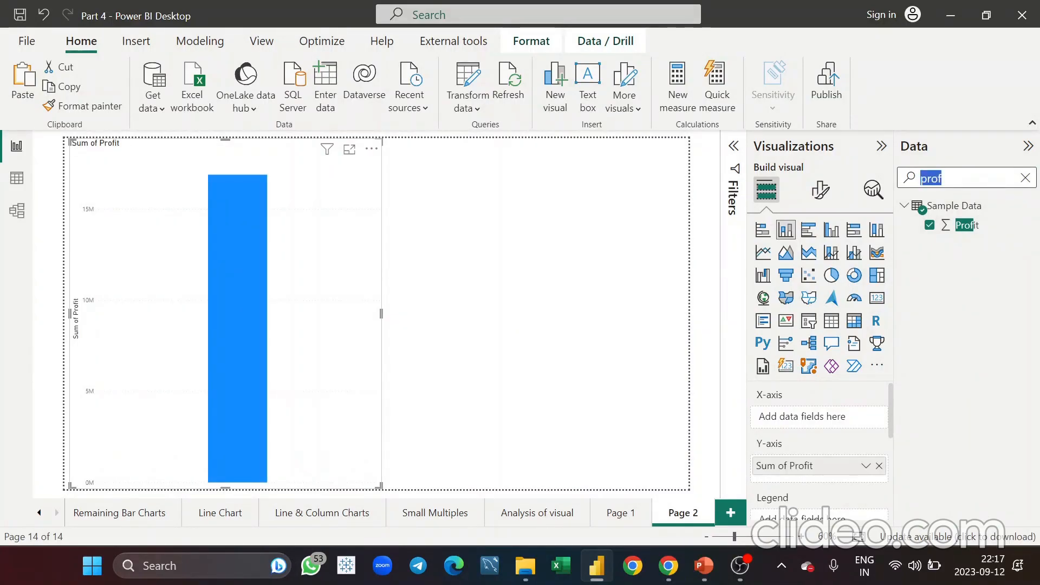
{"action": "key", "text": "BackSpace"}
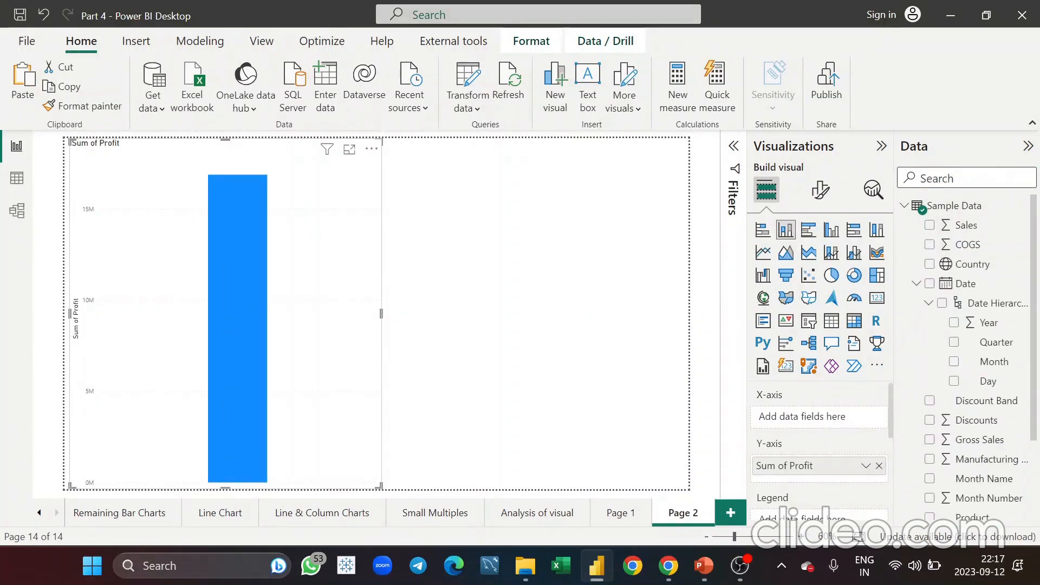
Find the Date Hierarchy with the search text "dat", plot it on the chart's X-axis, and stretch the chart across the page's full width.
{"action": "type", "text": "dat"}
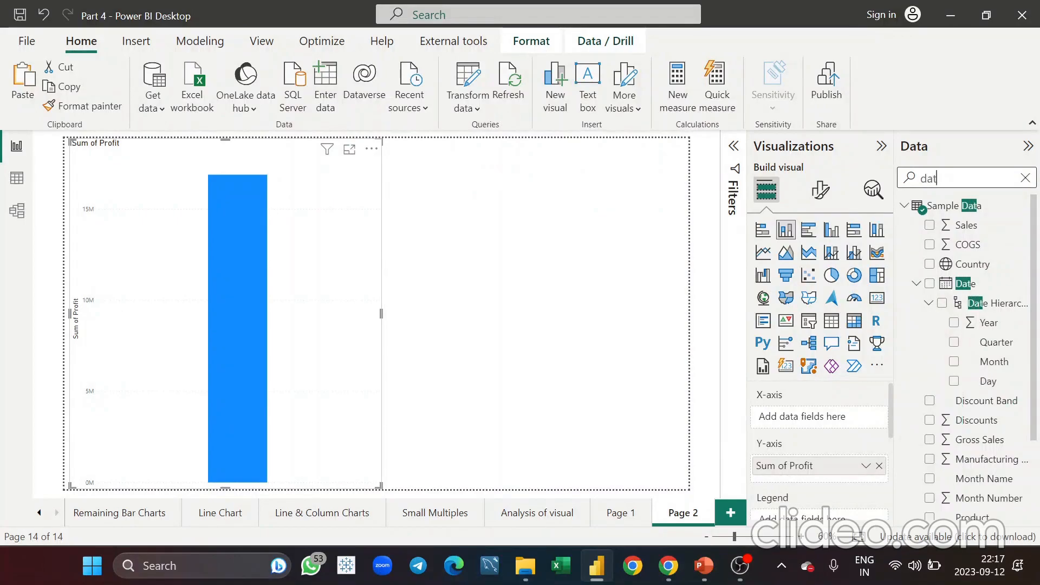
{"action": "left_click_drag", "start_coordinate": [998, 302], "coordinate": [818, 429]}
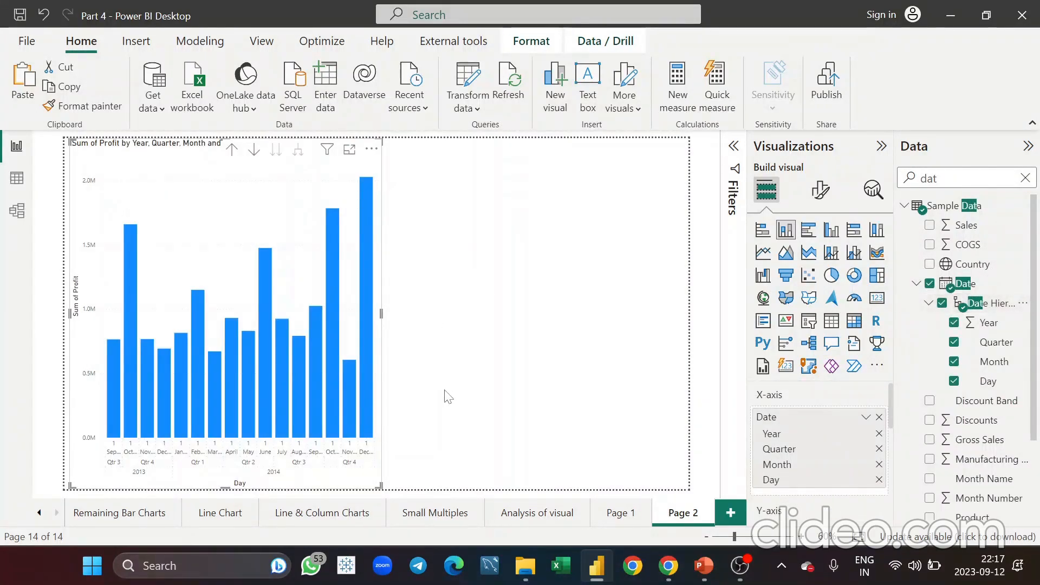
{"action": "left_click_drag", "start_coordinate": [382, 318], "coordinate": [730, 347]}
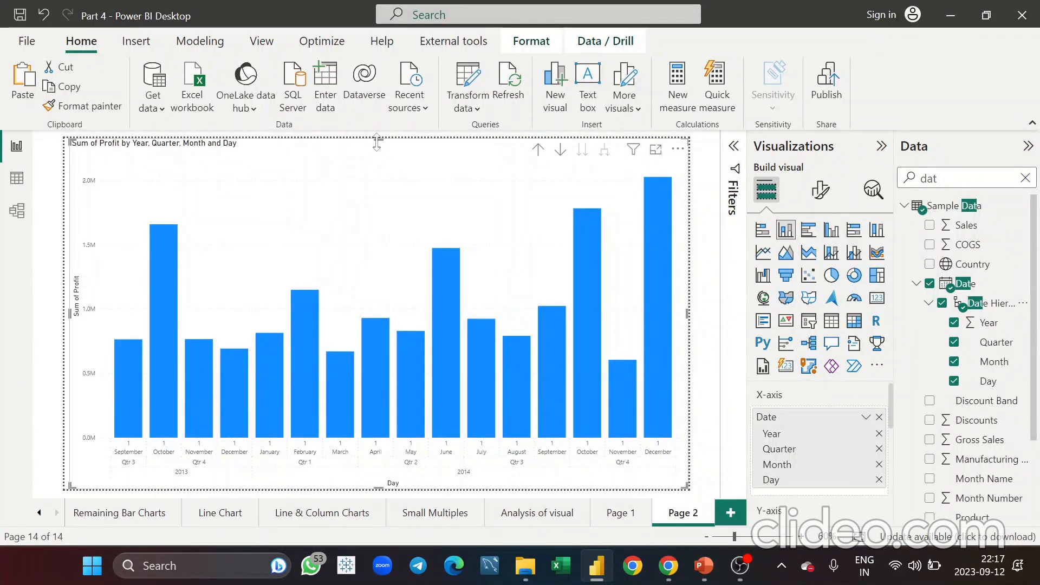
{"action": "left_click_drag", "start_coordinate": [378, 141], "coordinate": [376, 174]}
{"action": "left_click_drag", "start_coordinate": [380, 224], "coordinate": [378, 218]}
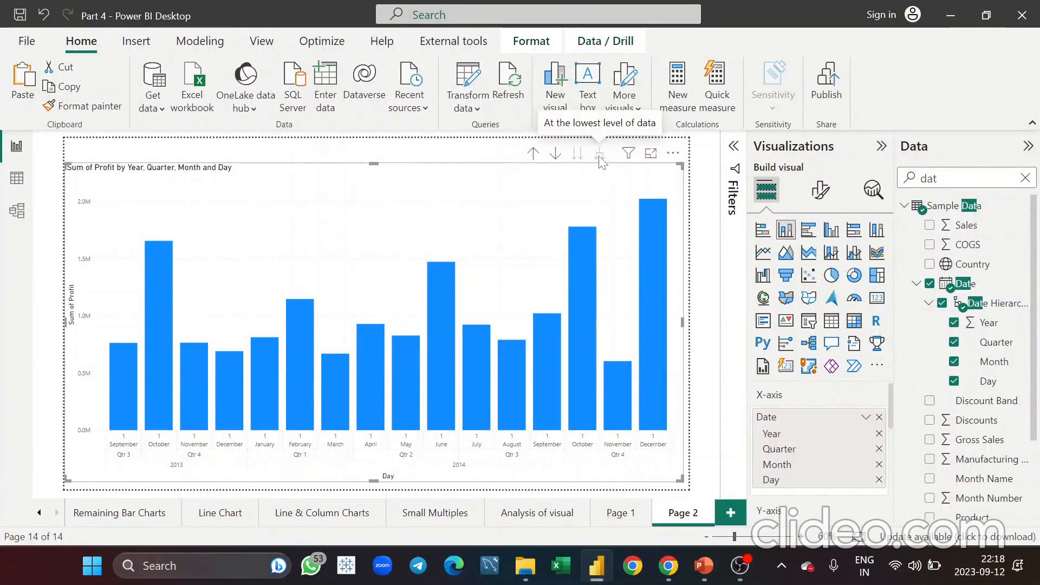
Drill the Profit column chart up from the day level to the year level.
{"action": "left_click", "coordinate": [534, 155]}
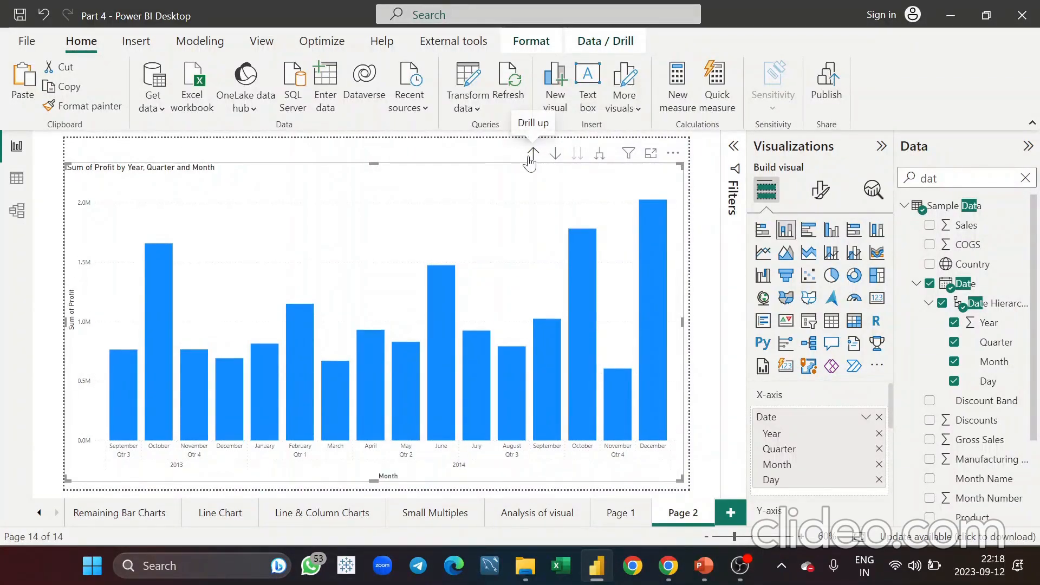
{"action": "left_click", "coordinate": [533, 154]}
{"action": "left_click", "coordinate": [533, 155]}
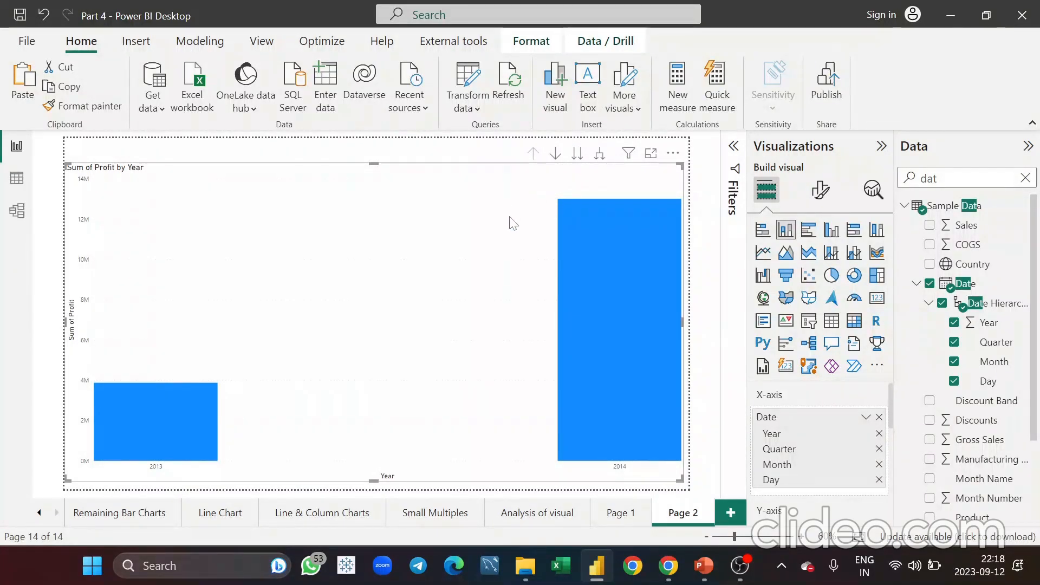
Turn on drill-down mode and drill the column chart through 2014, Qtr 4 and December to the day level.
{"action": "left_click", "coordinate": [557, 156]}
{"action": "mouse_move", "coordinate": [626, 345]}
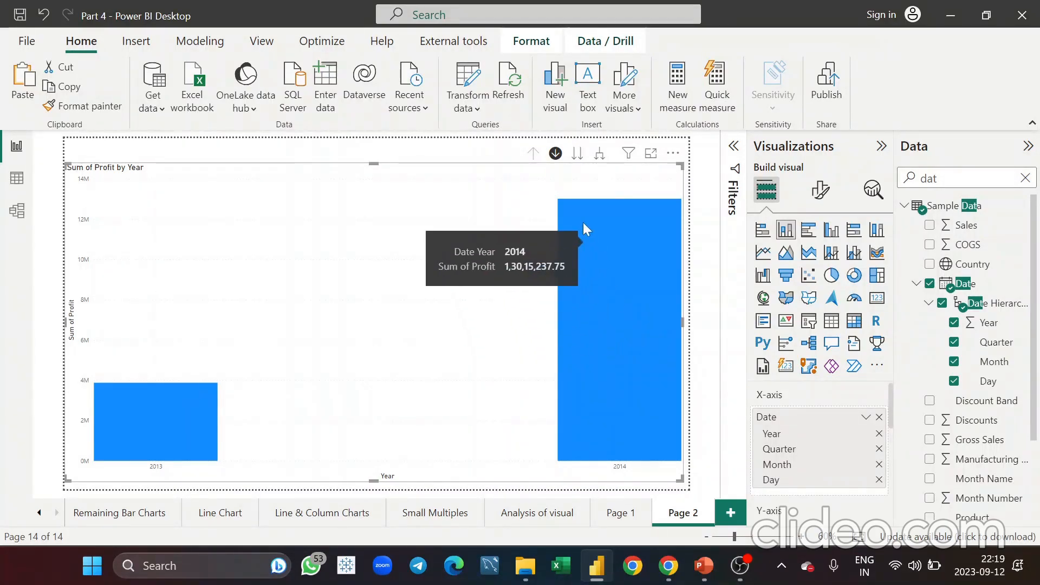
{"action": "left_click", "coordinate": [611, 313]}
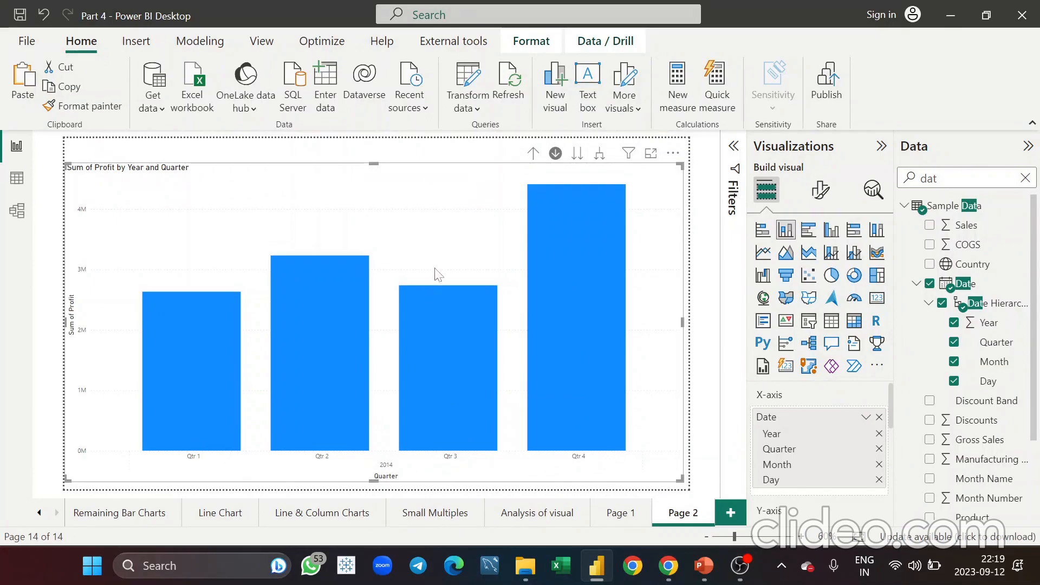
{"action": "mouse_move", "coordinate": [594, 277]}
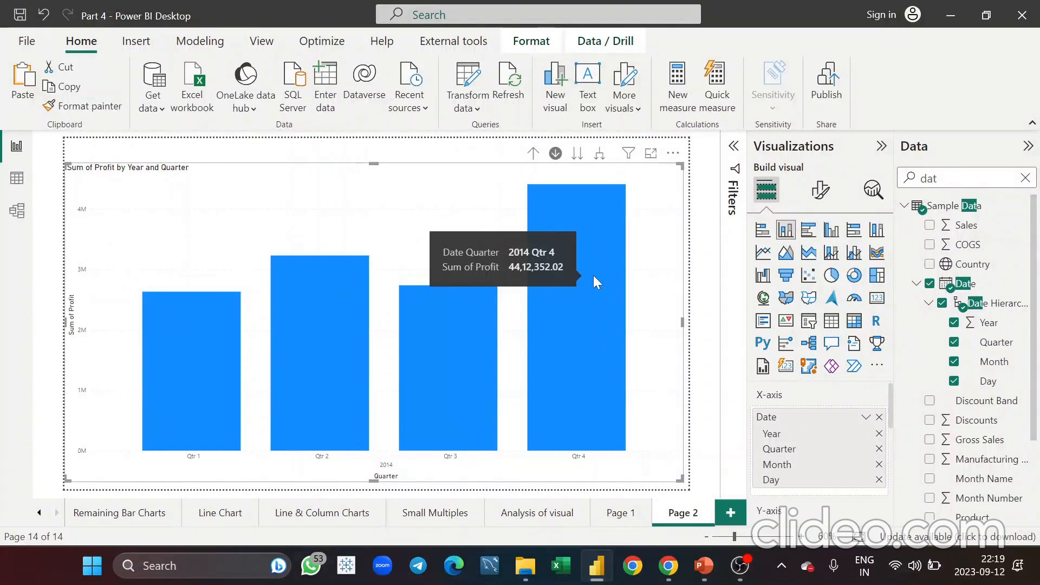
{"action": "left_click", "coordinate": [593, 275]}
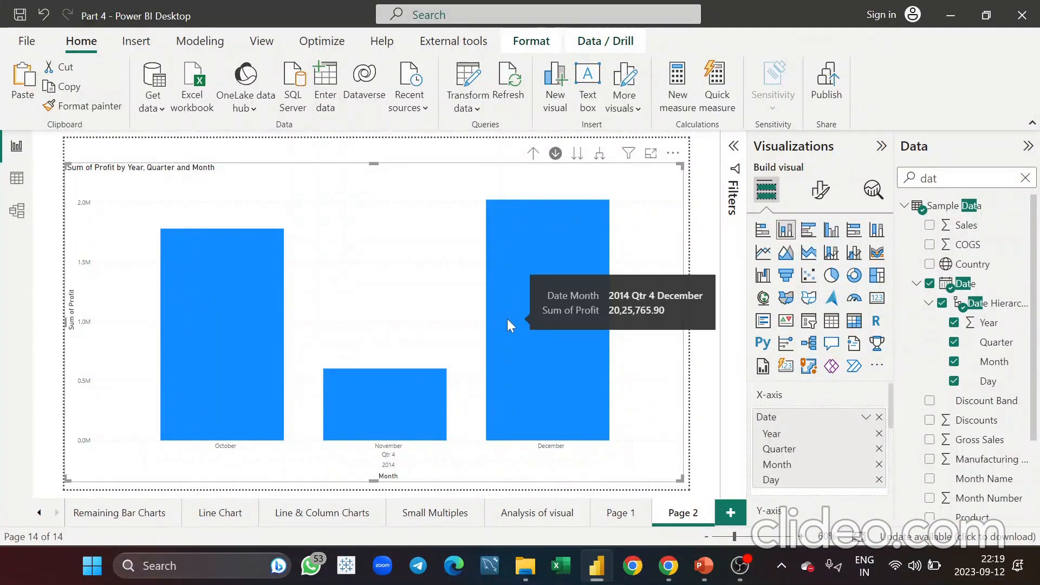
{"action": "left_click", "coordinate": [531, 320]}
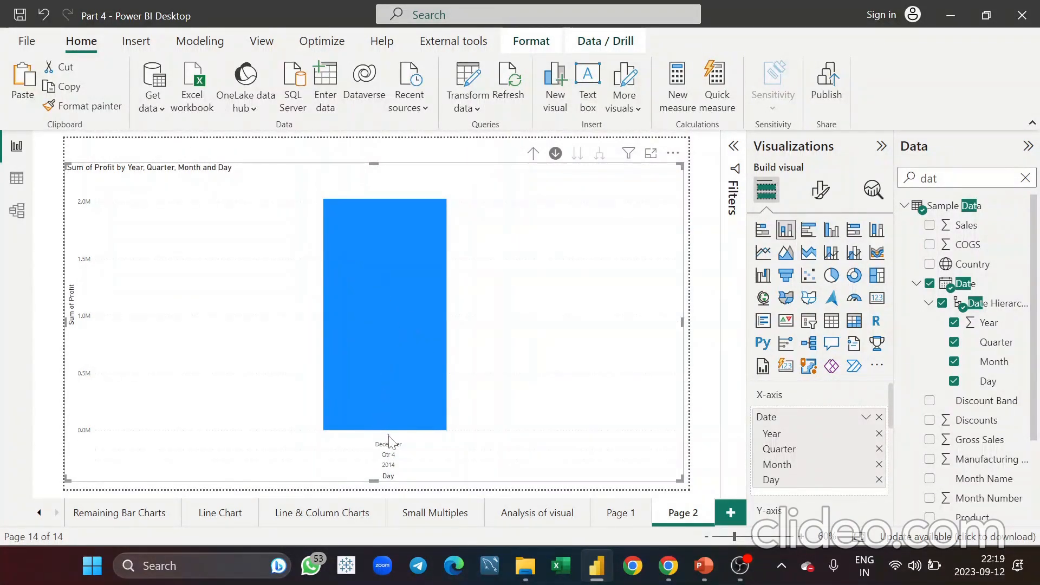
{"action": "mouse_move", "coordinate": [430, 296]}
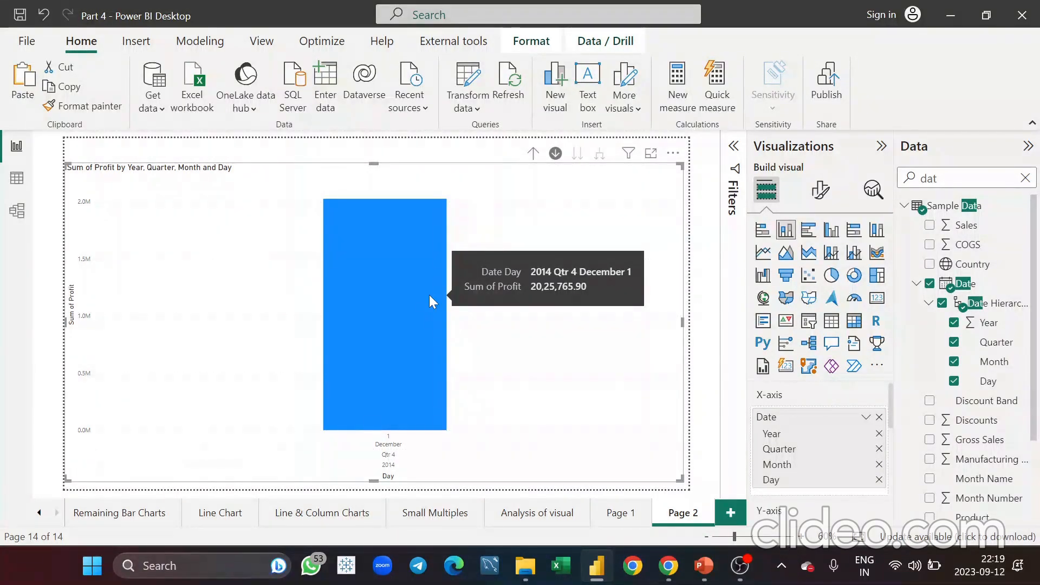
Drill the column chart back up from December 2014 to the year level.
{"action": "left_click", "coordinate": [535, 154]}
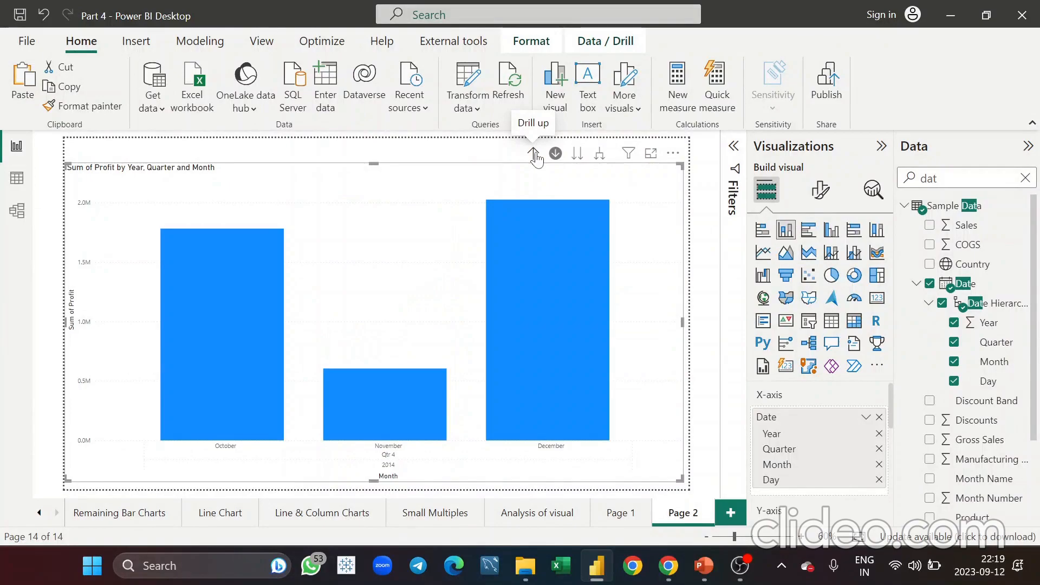
{"action": "left_click", "coordinate": [534, 154]}
{"action": "left_click", "coordinate": [534, 154]}
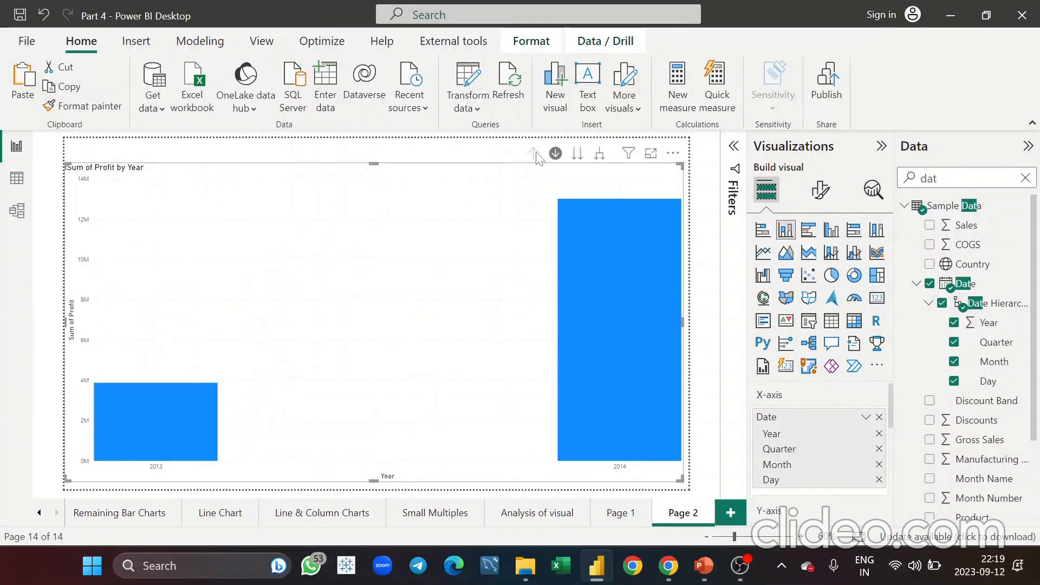
Drill the column chart through 2013, Qtr 3 and September to the day level, and return to the year level.
{"action": "left_click", "coordinate": [148, 407]}
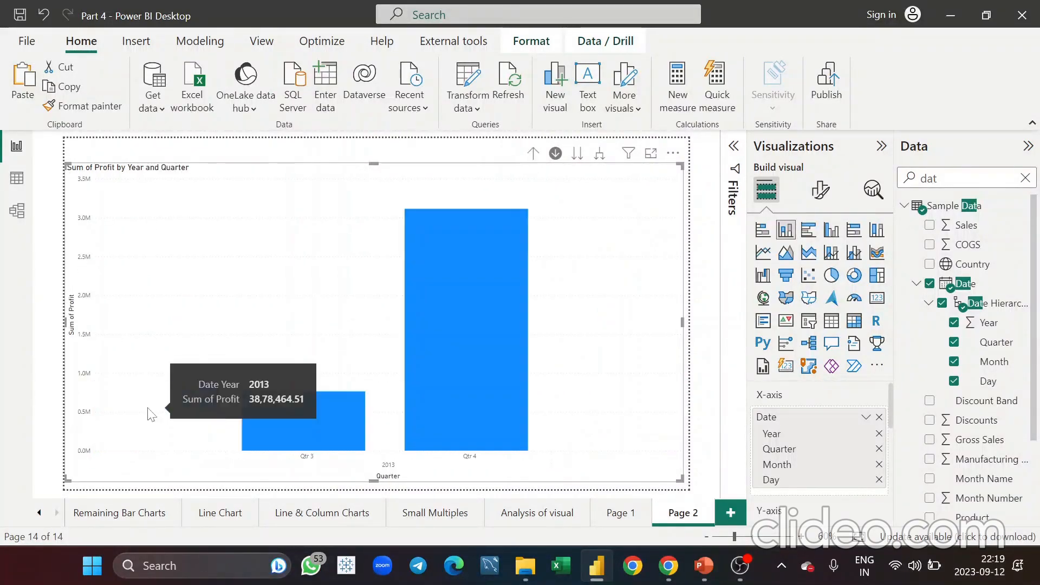
{"action": "left_click", "coordinate": [299, 421]}
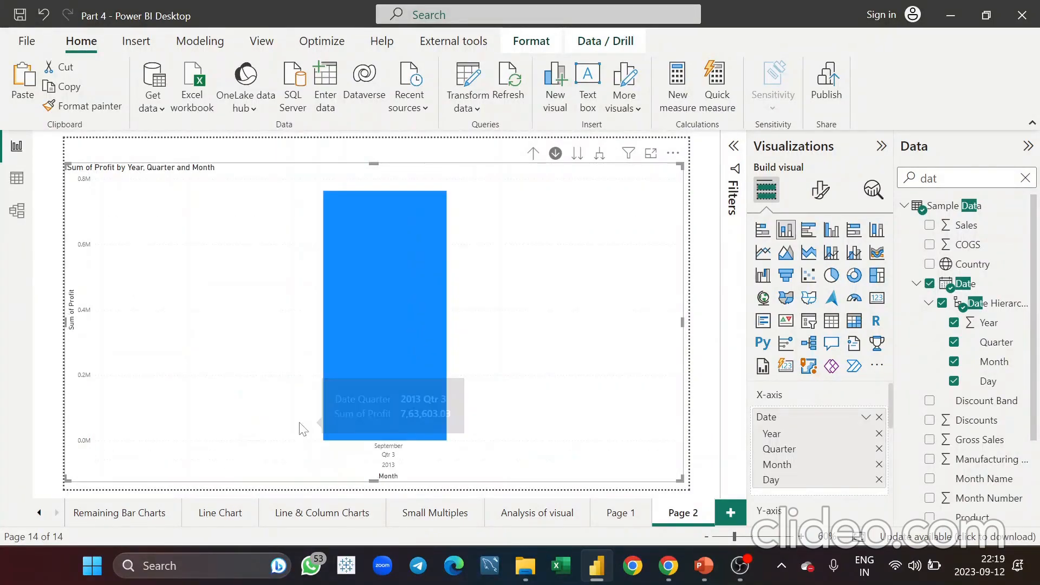
{"action": "left_click", "coordinate": [384, 333]}
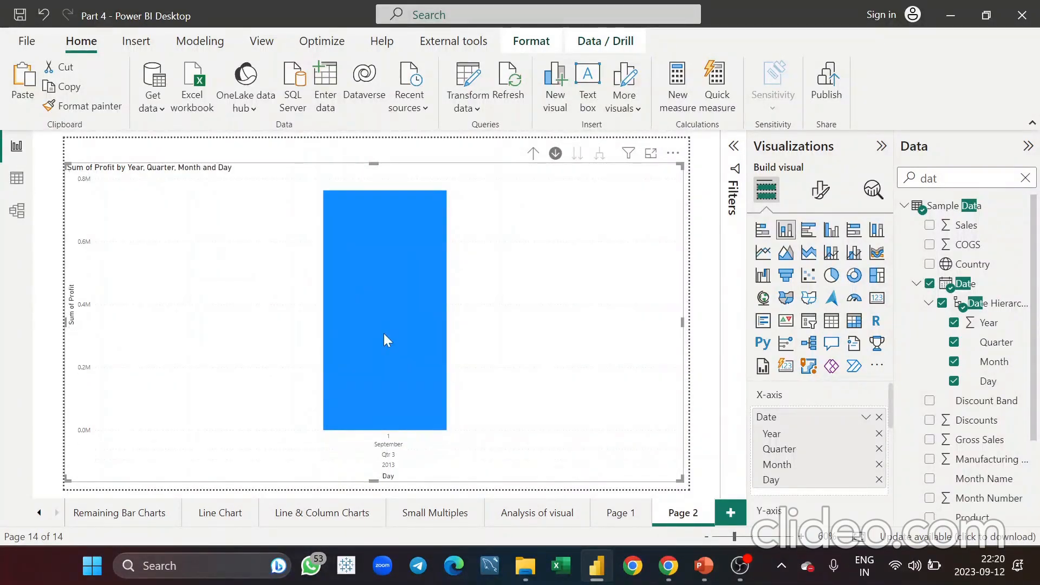
{"action": "left_click", "coordinate": [537, 154]}
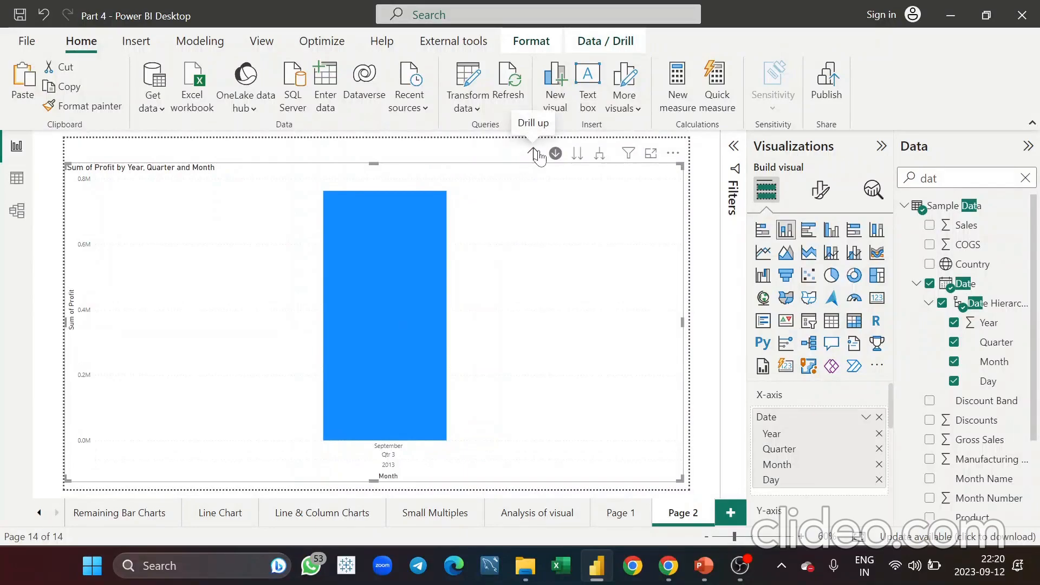
{"action": "left_click", "coordinate": [537, 154]}
{"action": "left_click", "coordinate": [538, 154]}
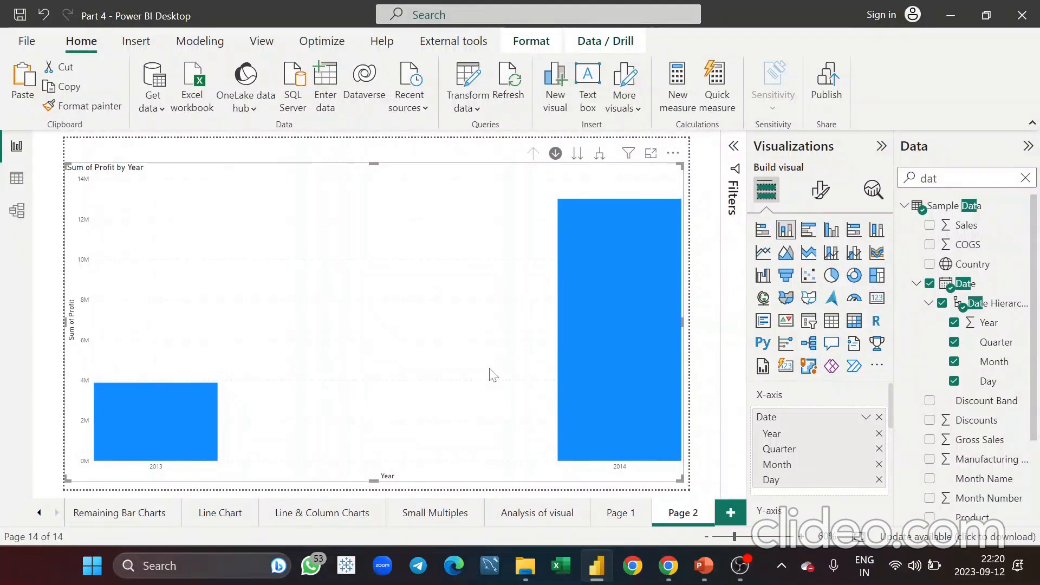
Turn off drill-down mode, narrow the column chart to about 60% of the page's width, and extend it to the page's top edge.
{"action": "left_click", "coordinate": [555, 154]}
{"action": "left_click_drag", "start_coordinate": [682, 320], "coordinate": [432, 304]}
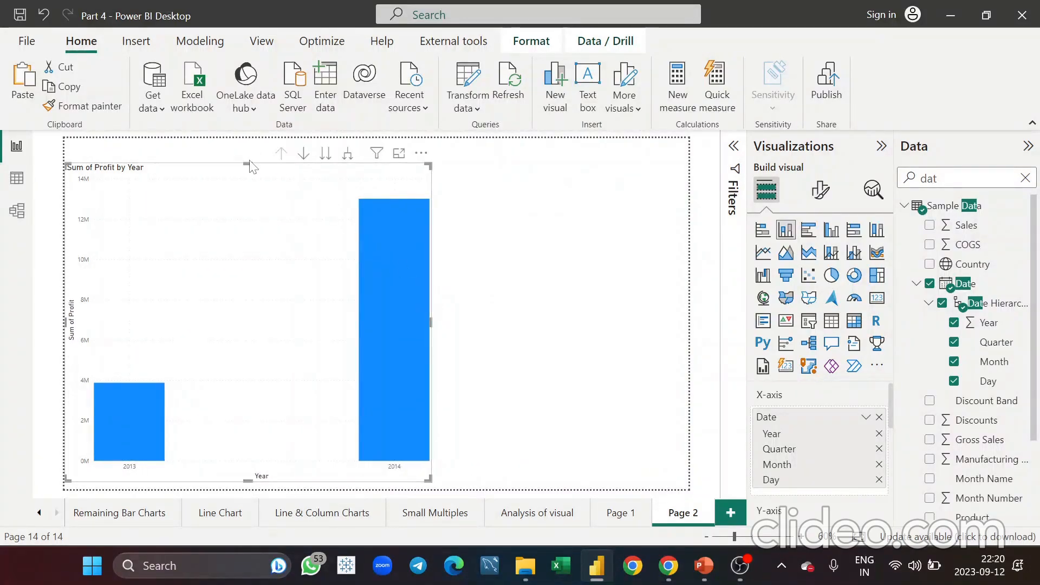
{"action": "left_click_drag", "start_coordinate": [249, 163], "coordinate": [249, 139]}
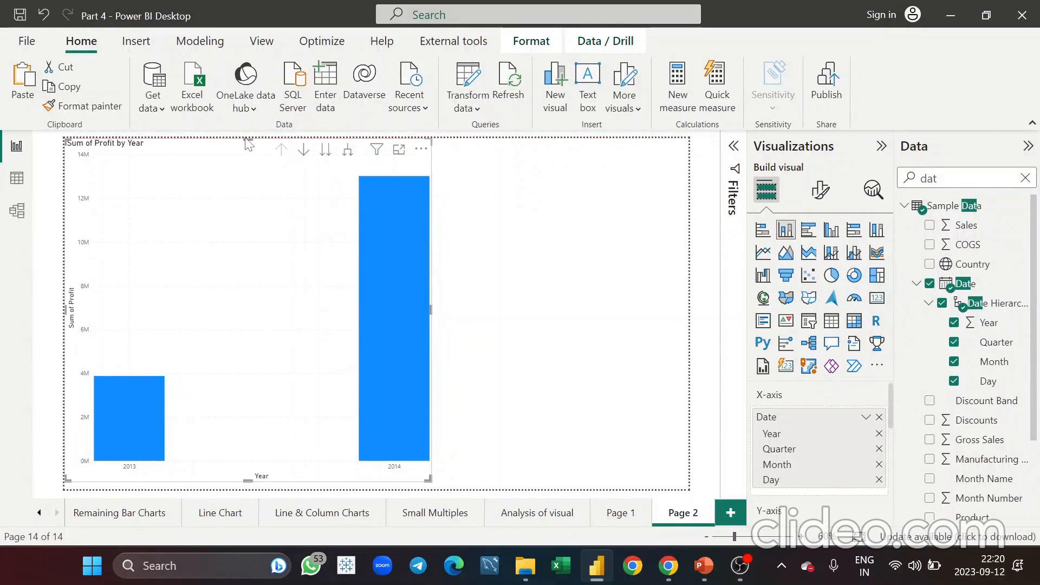
Add a pie chart in the empty space beside the column chart and clear the field search.
{"action": "left_click", "coordinate": [588, 299]}
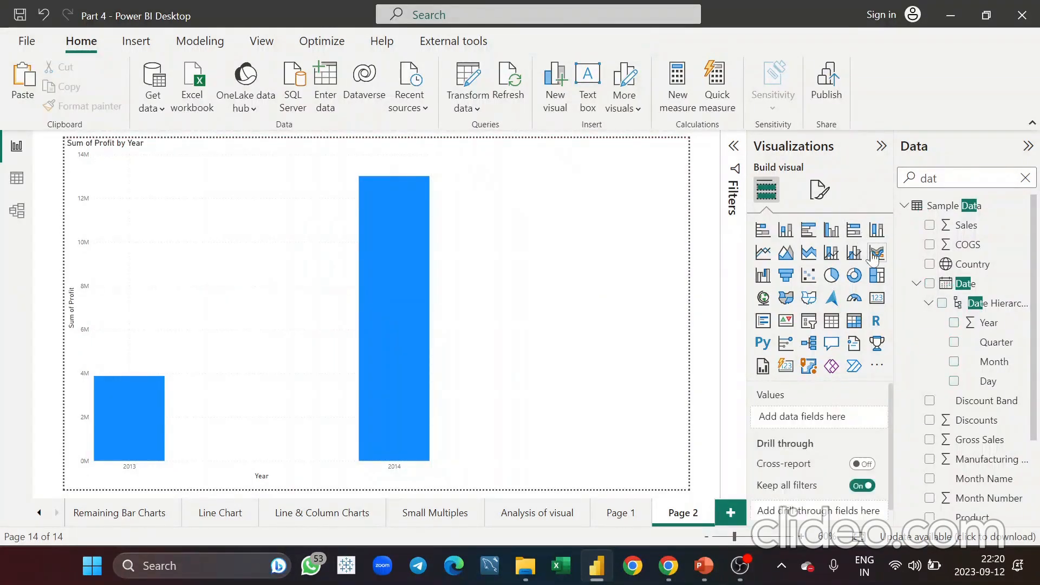
{"action": "left_click", "coordinate": [832, 276]}
{"action": "double_click", "coordinate": [928, 178]}
{"action": "key", "text": "BackSpace"}
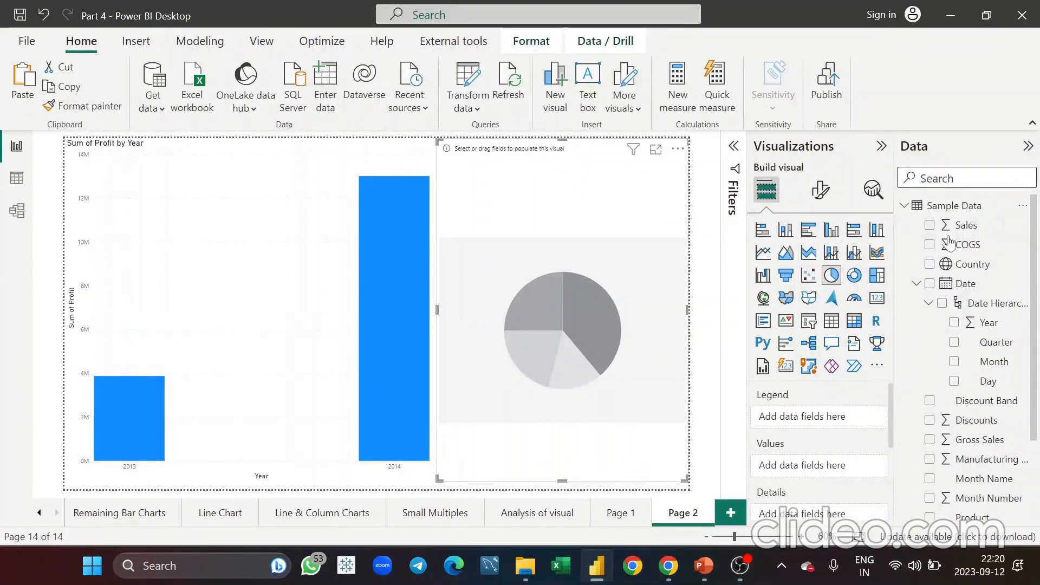
Set the pie chart's legend to Country, Segment, Product and Discount Band, and its values to Profit.
{"action": "left_click_drag", "start_coordinate": [970, 265], "coordinate": [821, 422]}
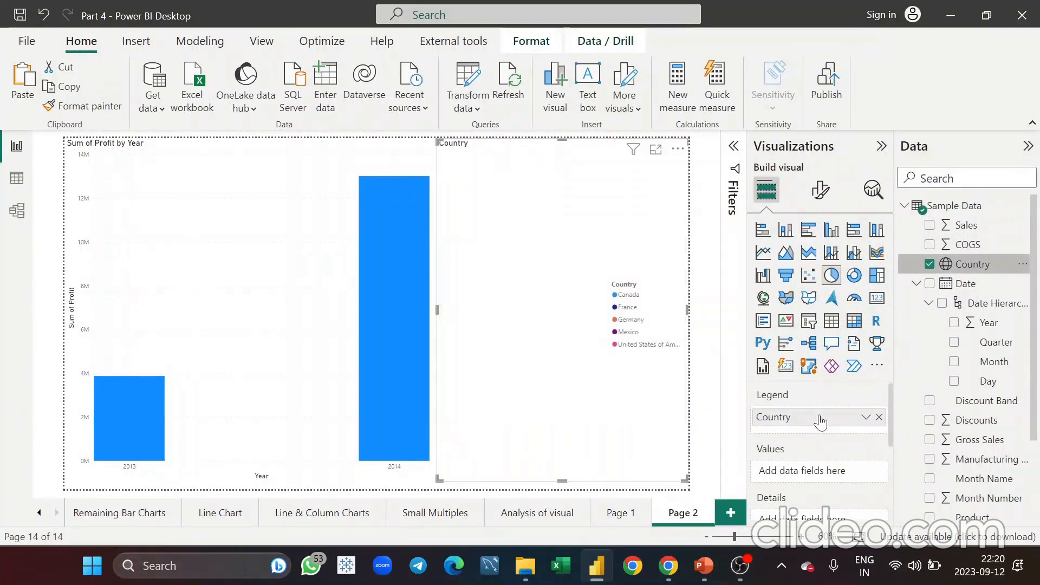
{"action": "scroll", "coordinate": [992, 358], "scroll_direction": "down", "scroll_amount": 4}
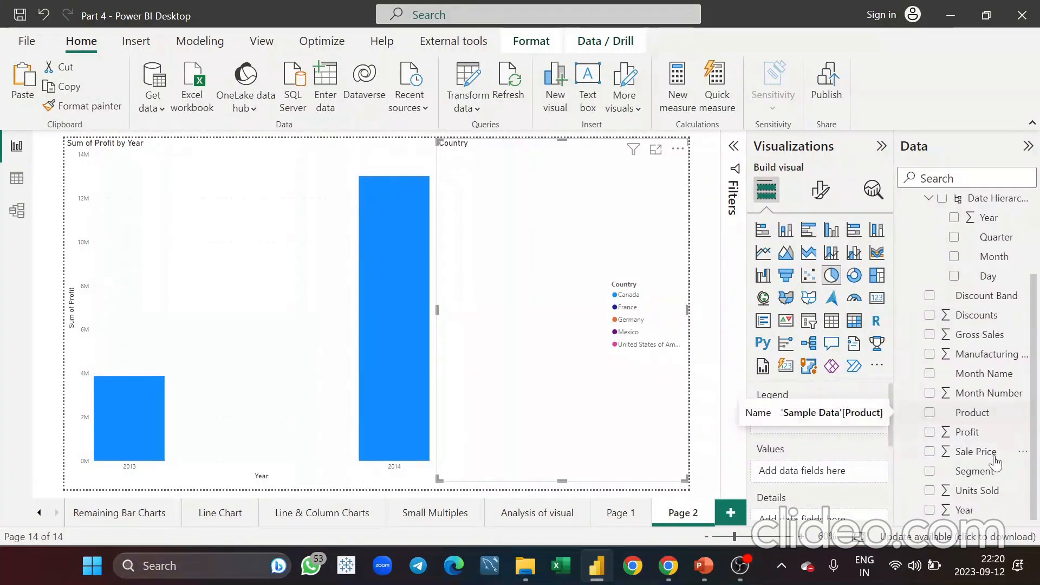
{"action": "left_click_drag", "start_coordinate": [996, 476], "coordinate": [858, 431]}
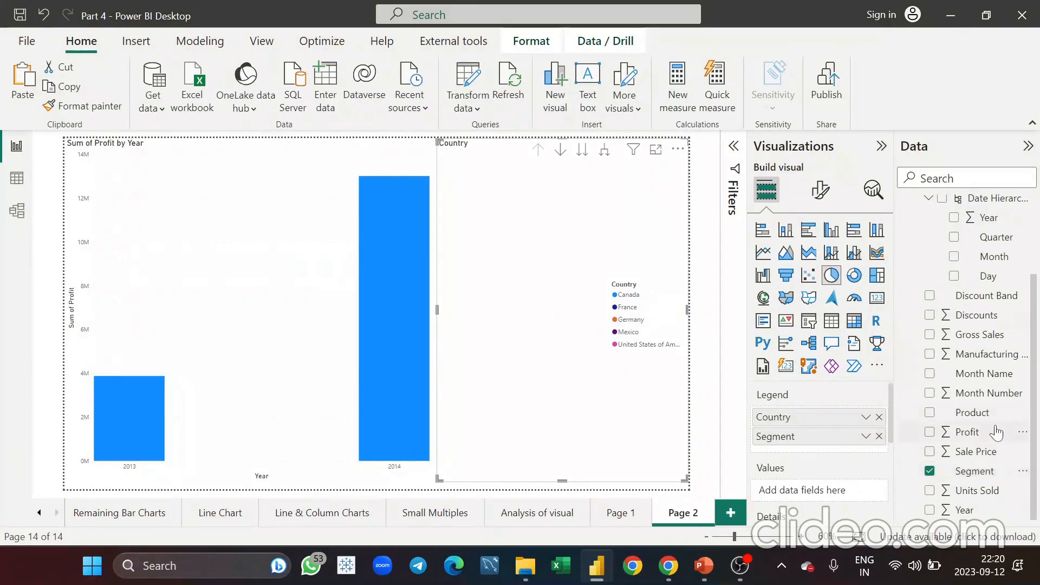
{"action": "left_click_drag", "start_coordinate": [993, 413], "coordinate": [854, 446]}
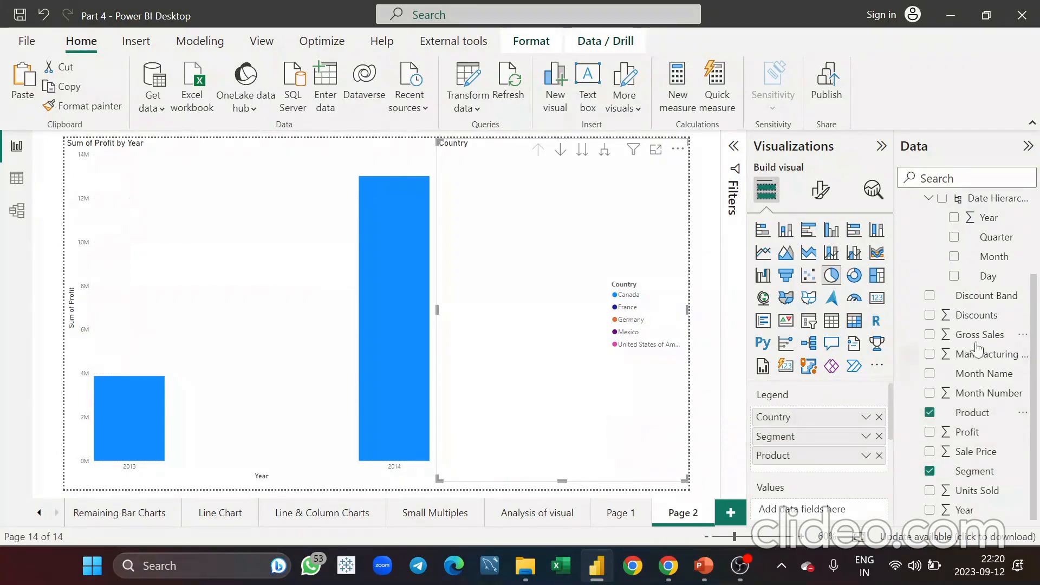
{"action": "left_click_drag", "start_coordinate": [995, 297], "coordinate": [852, 472]}
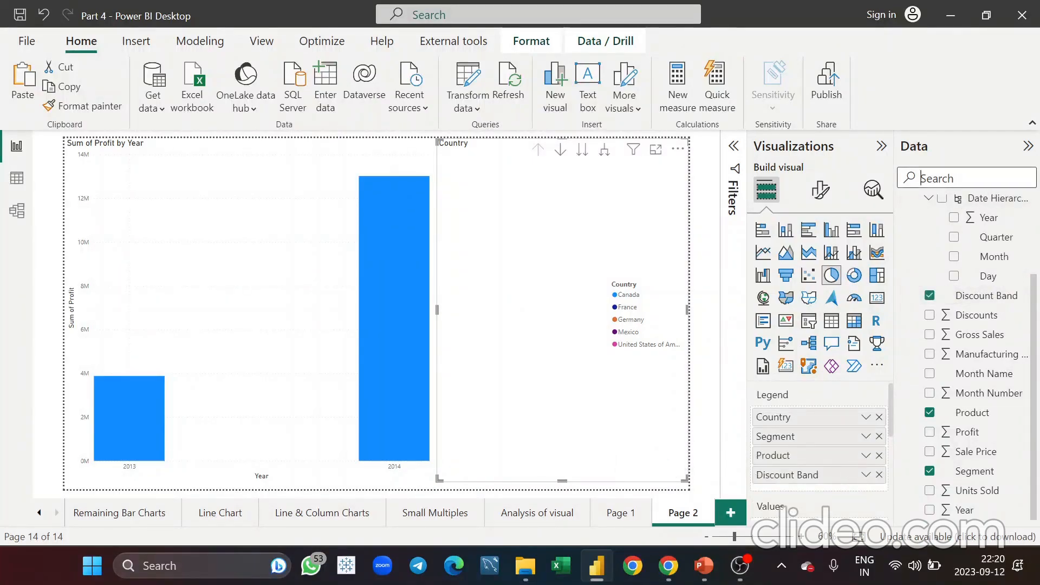
{"action": "scroll", "coordinate": [827, 494], "scroll_direction": "down", "scroll_amount": 3}
{"action": "left_click_drag", "start_coordinate": [963, 432], "coordinate": [840, 441]}
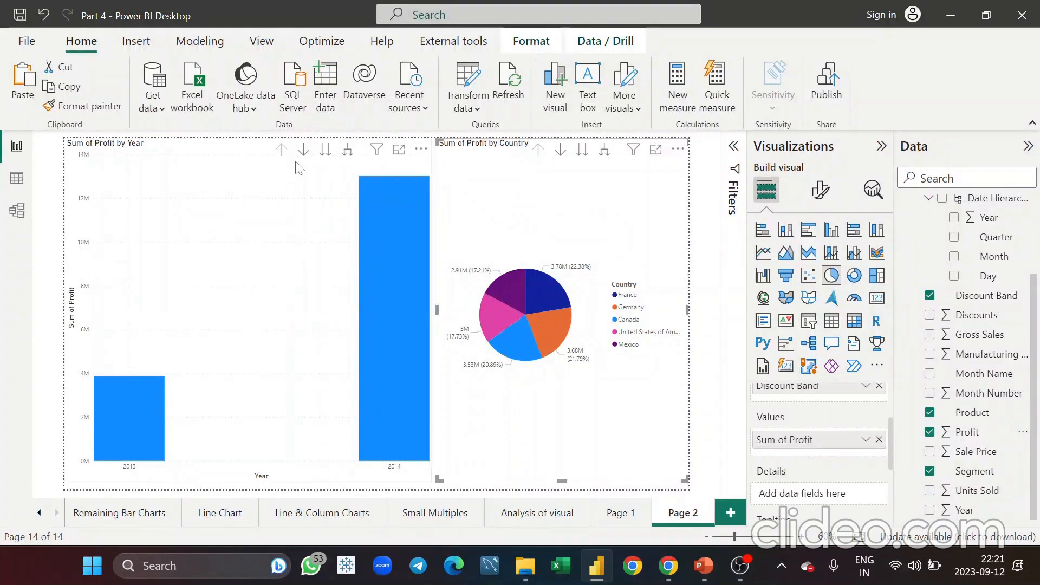
Drill the column chart into 2014 to check its effect on the pie chart, return to years with drill-down mode off, and select the pie chart.
{"action": "left_click", "coordinate": [304, 158]}
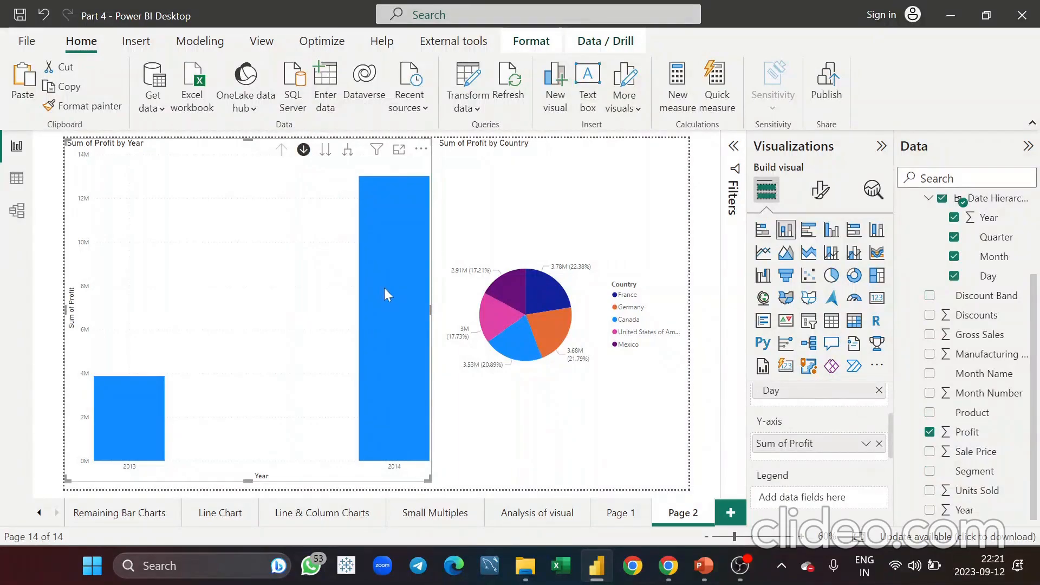
{"action": "mouse_move", "coordinate": [385, 288]}
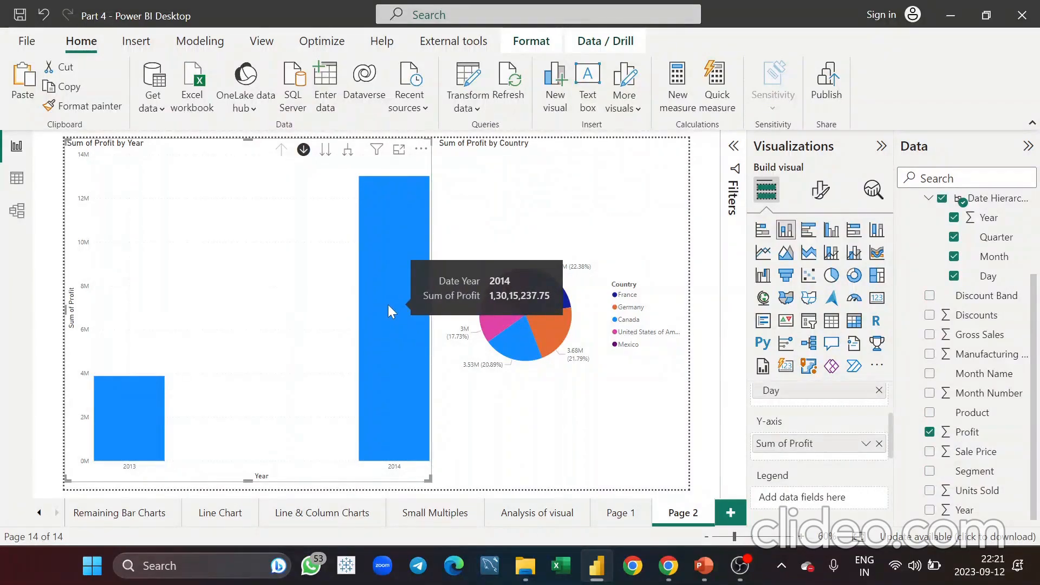
{"action": "left_click", "coordinate": [388, 305]}
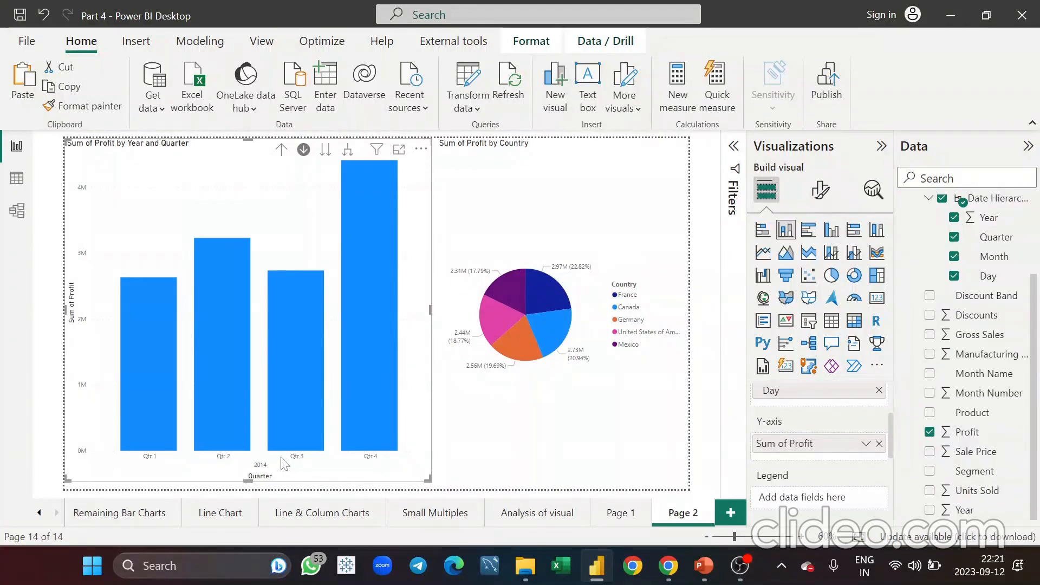
{"action": "left_click", "coordinate": [281, 151]}
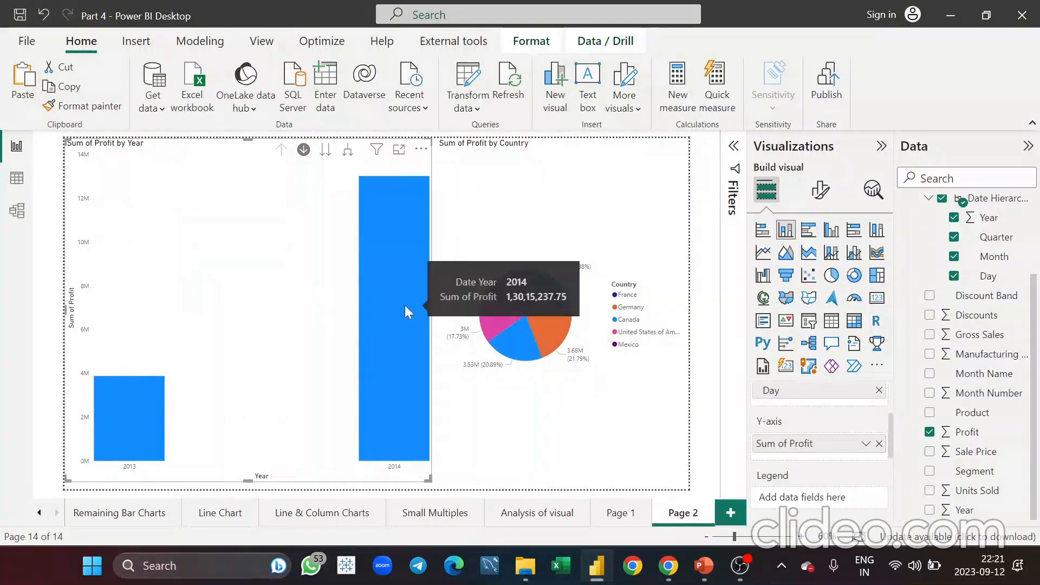
{"action": "left_click", "coordinate": [303, 151]}
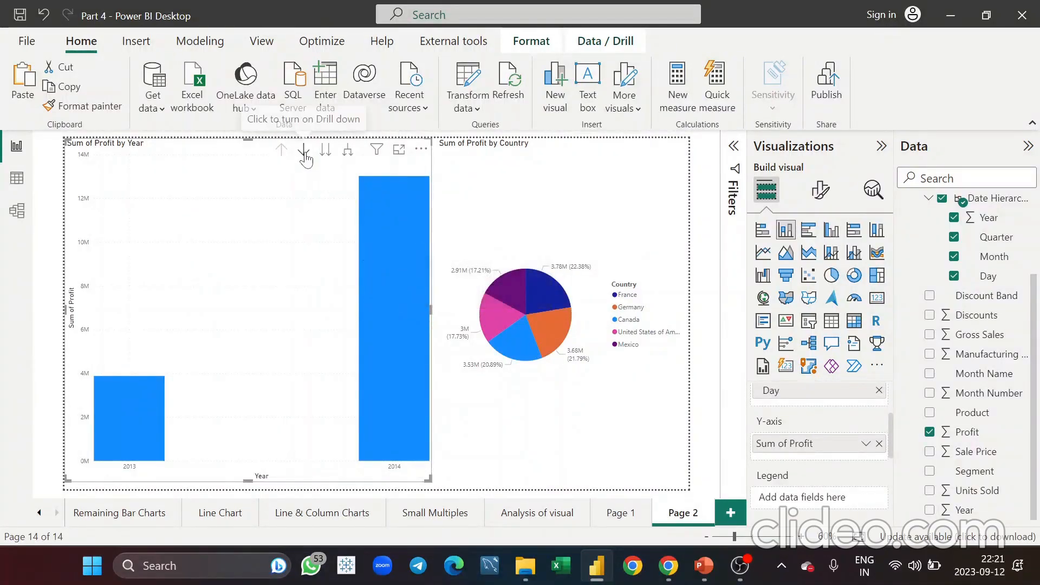
{"action": "left_click", "coordinate": [568, 211]}
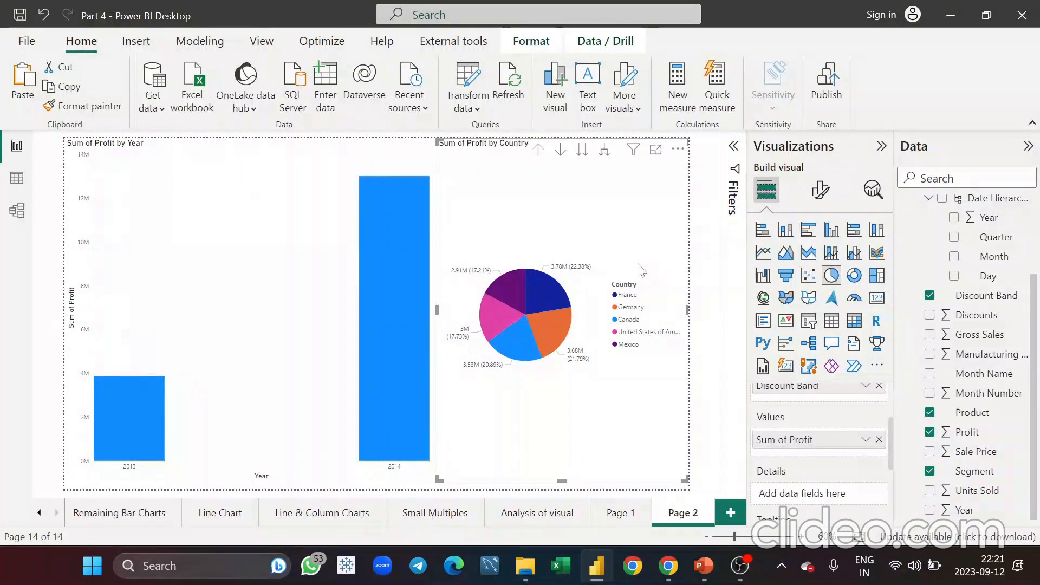
Turn on drill-down mode for the pie chart and drill through Germany, Government and Amarilla to the discount bands.
{"action": "left_click", "coordinate": [561, 151]}
{"action": "mouse_move", "coordinate": [561, 346]}
{"action": "left_click", "coordinate": [554, 333]}
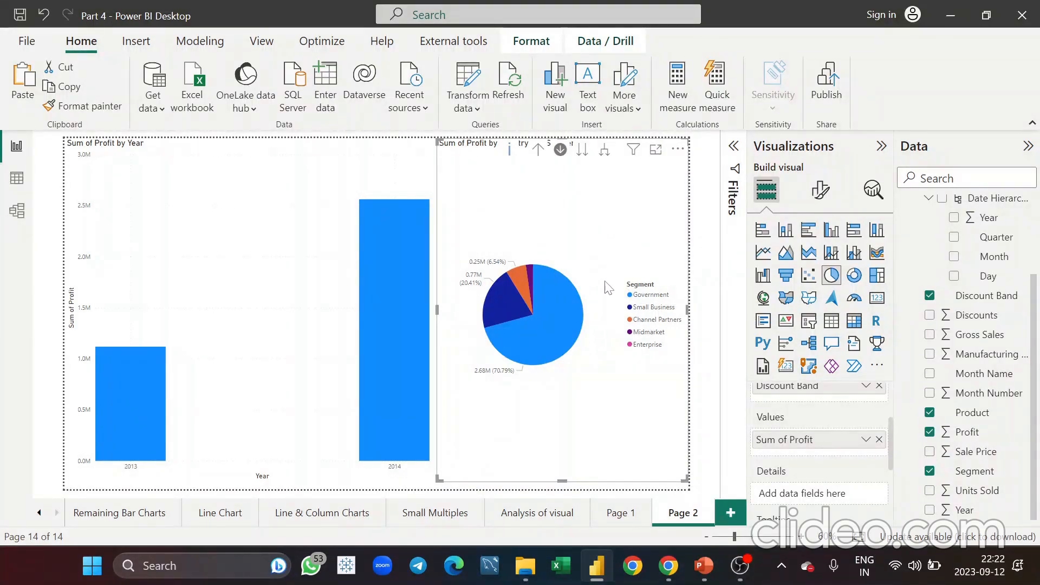
{"action": "scroll", "coordinate": [810, 434], "scroll_direction": "up", "scroll_amount": 2}
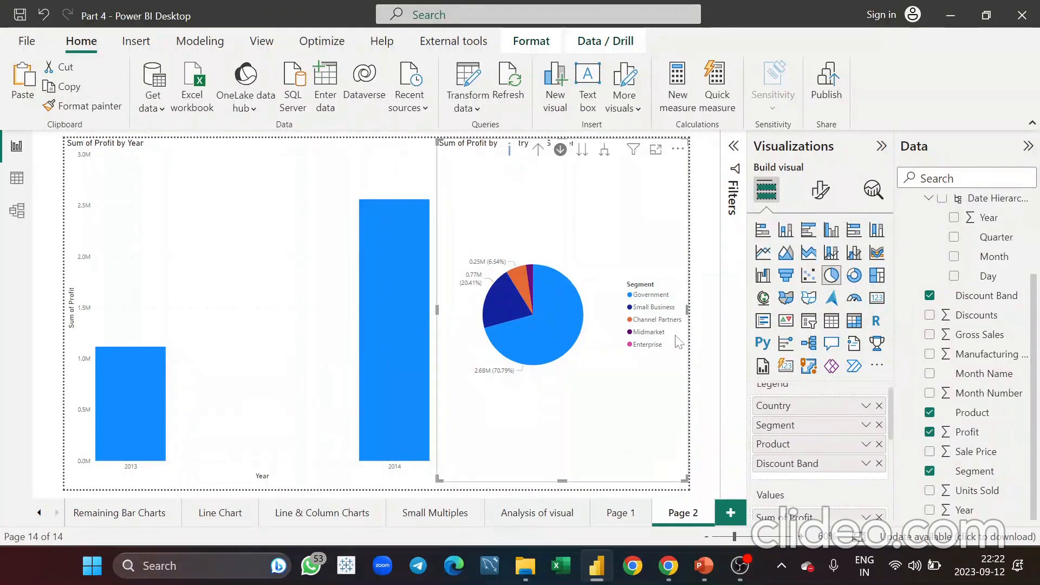
{"action": "mouse_move", "coordinate": [553, 337]}
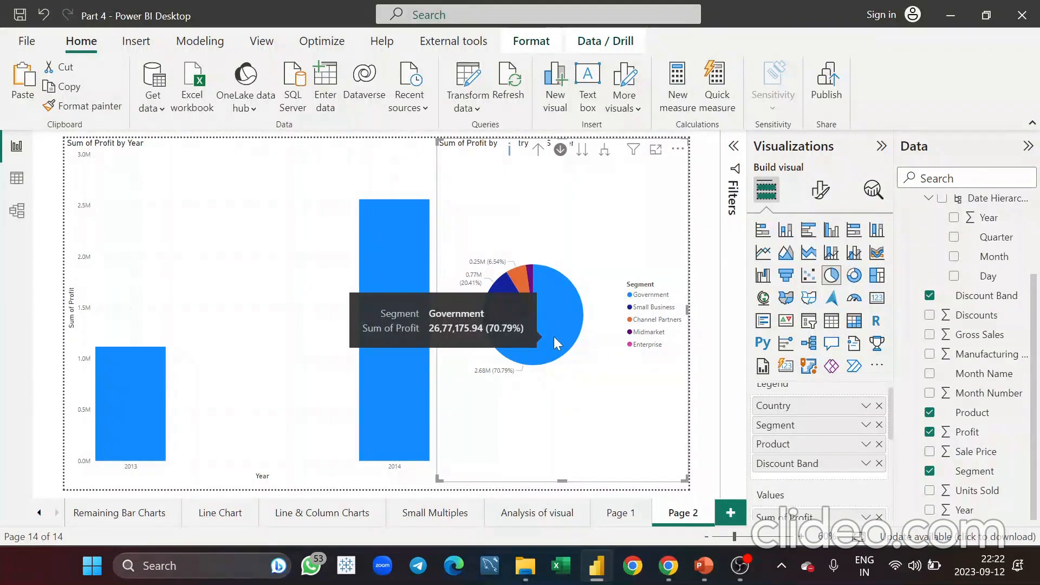
{"action": "left_click", "coordinate": [554, 336]}
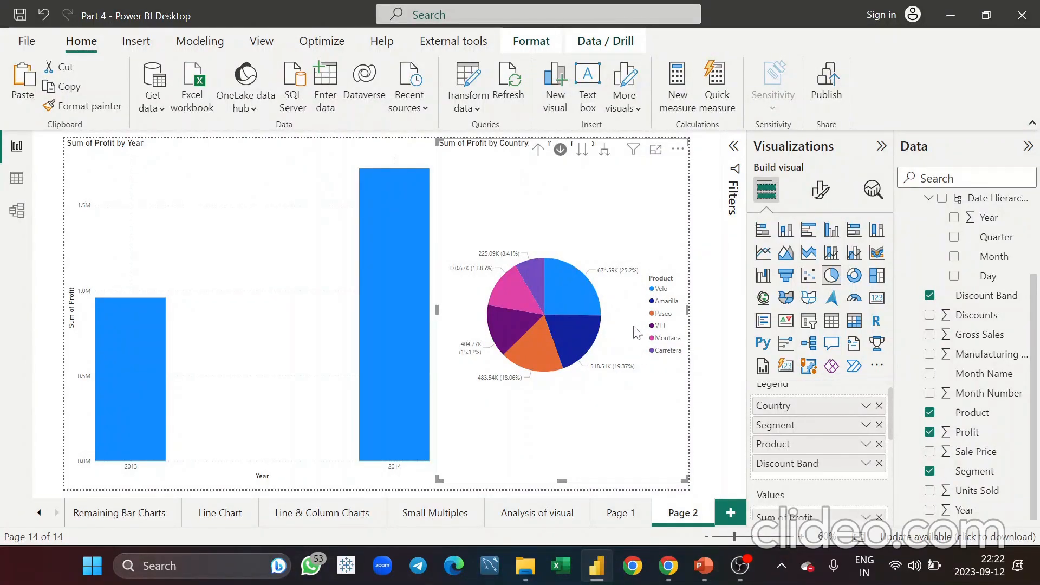
{"action": "mouse_move", "coordinate": [576, 351]}
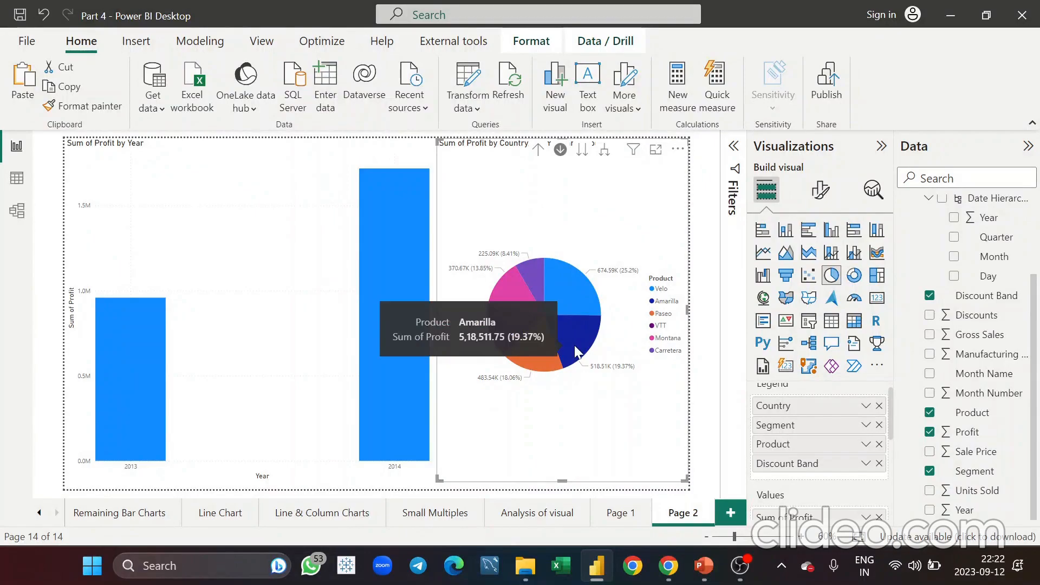
{"action": "left_click", "coordinate": [576, 351]}
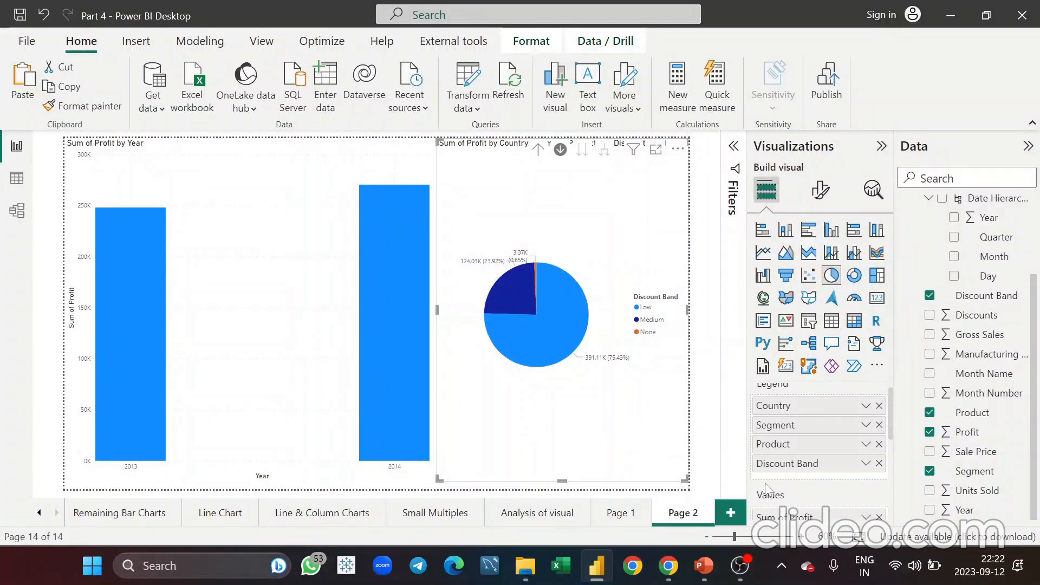
Return the pie chart to countries, drill into France and back up to check the column chart, and turn off drill-down mode.
{"action": "left_click", "coordinate": [540, 152]}
{"action": "left_click", "coordinate": [539, 152]}
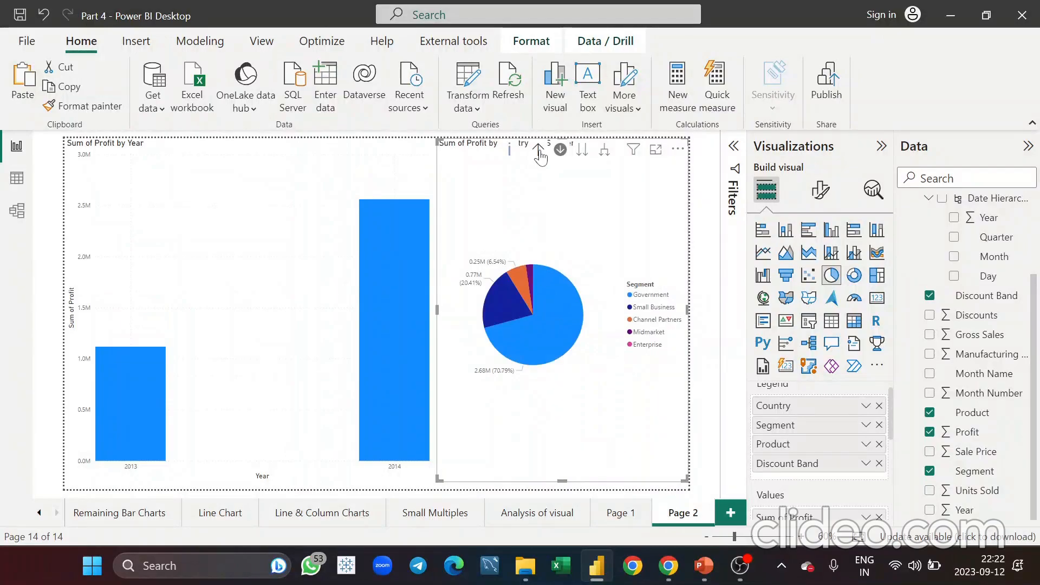
{"action": "left_click", "coordinate": [539, 152]}
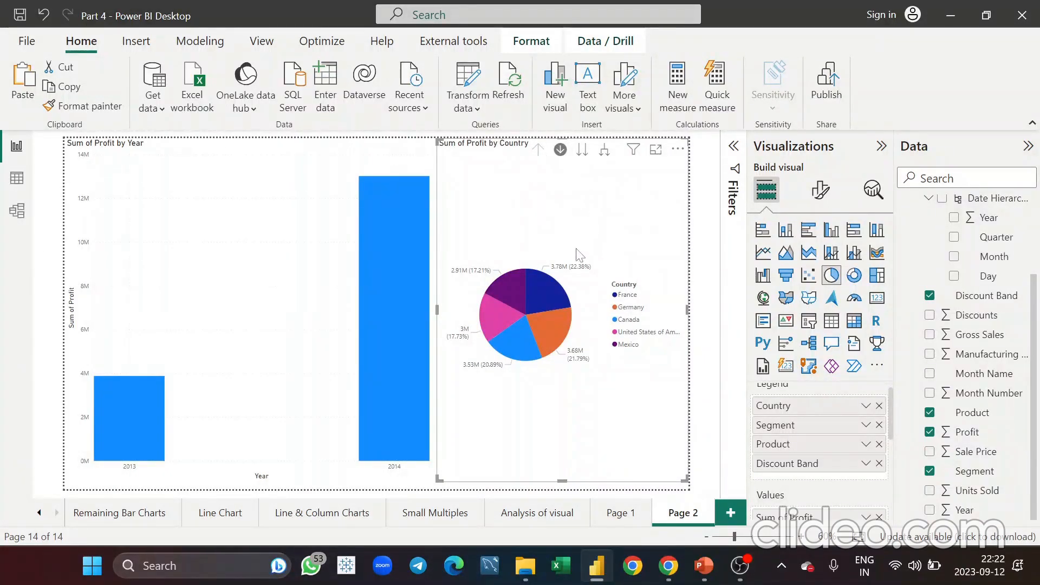
{"action": "left_click", "coordinate": [550, 285]}
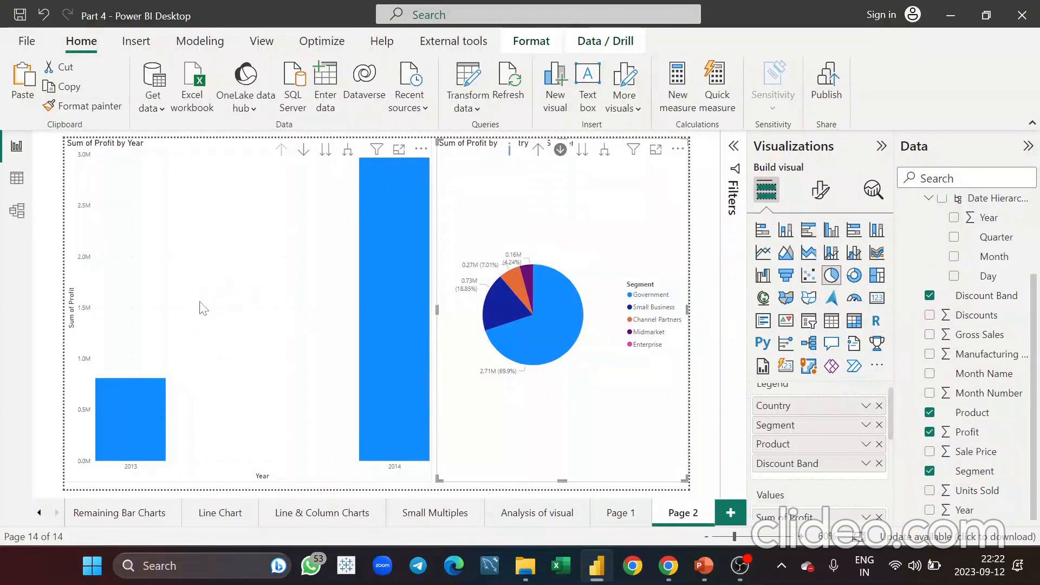
{"action": "left_click", "coordinate": [538, 151]}
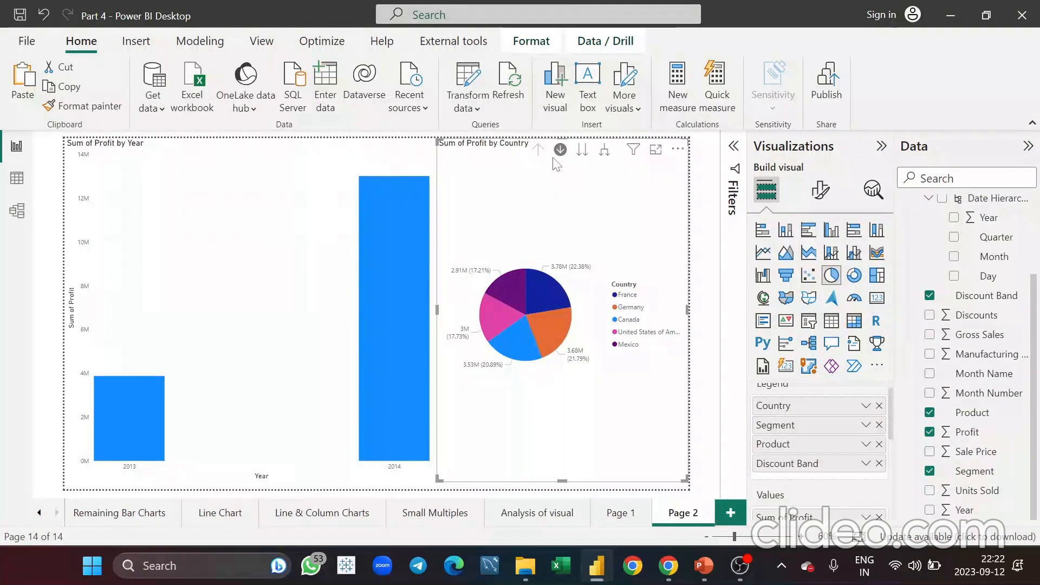
{"action": "left_click", "coordinate": [560, 151]}
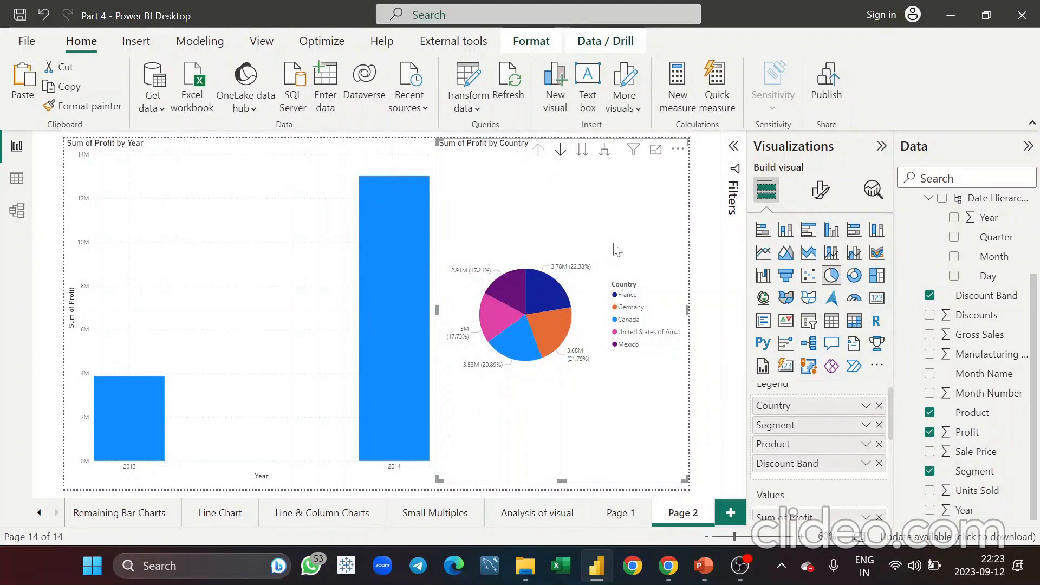
Switch the whole pie chart to the Segment level and shorten it from below to free the bottom third of its space.
{"action": "left_click", "coordinate": [583, 157]}
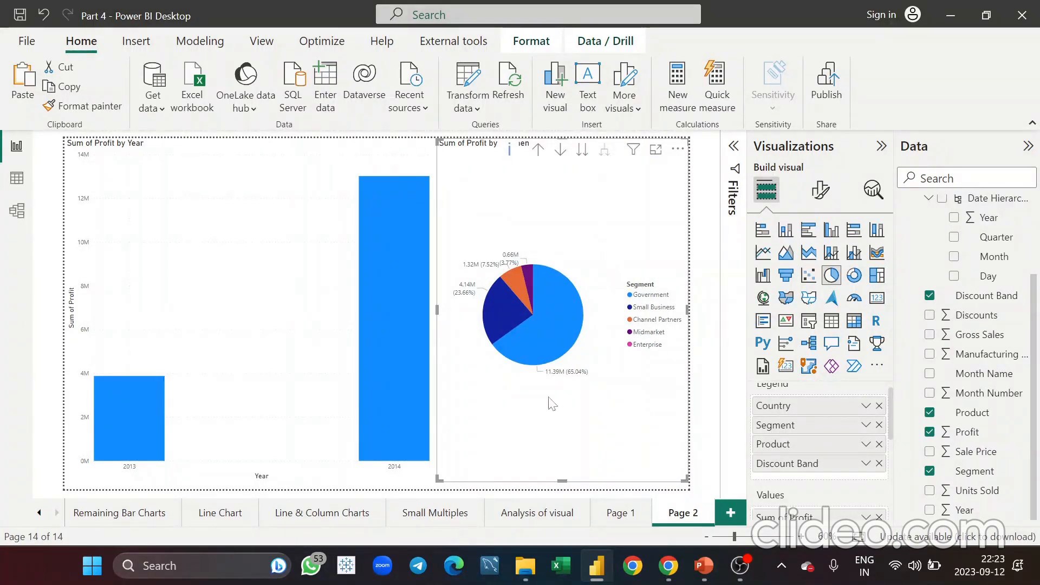
{"action": "left_click", "coordinate": [441, 494]}
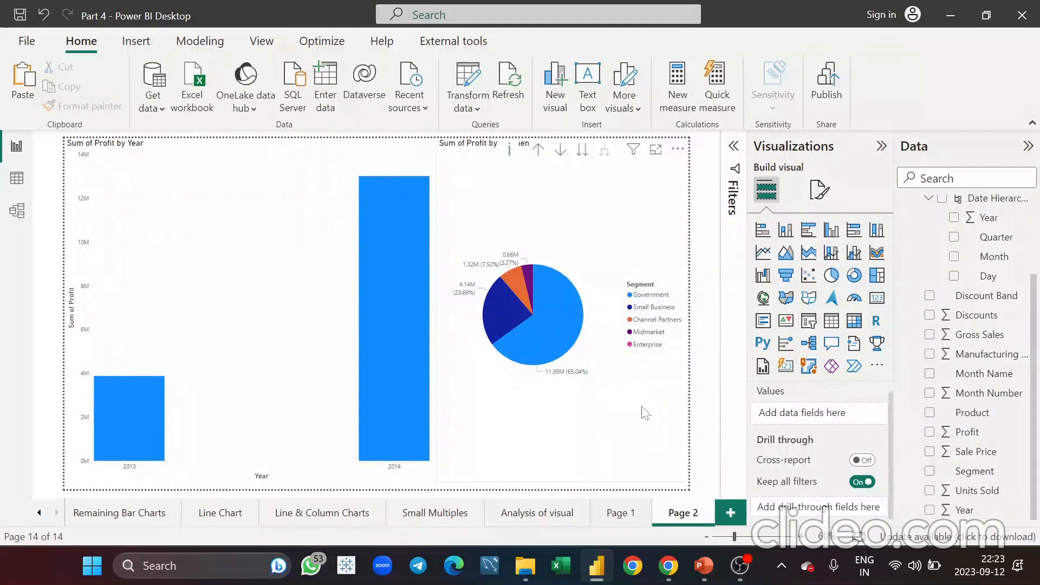
{"action": "left_click", "coordinate": [629, 392]}
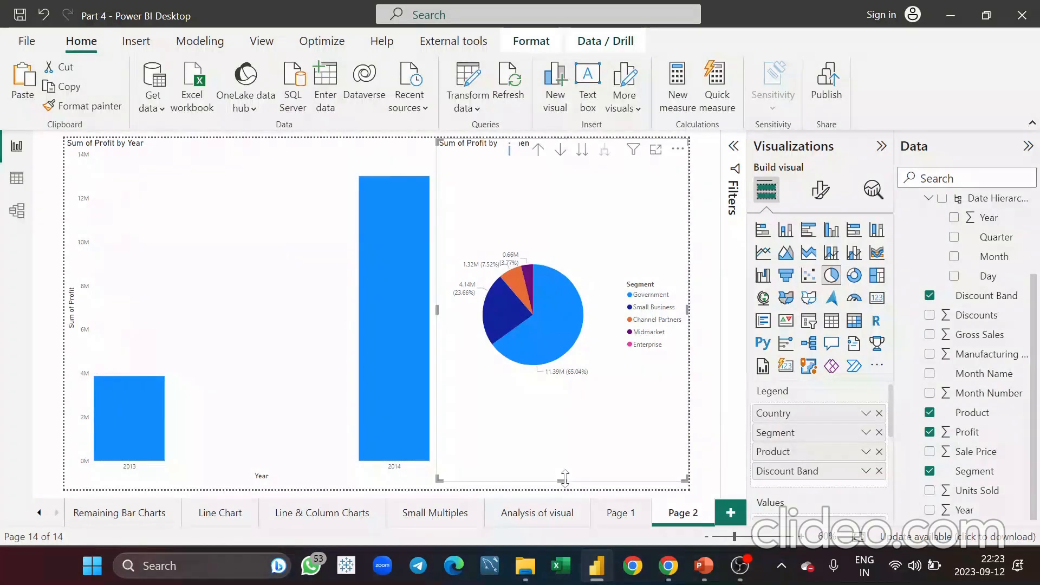
{"action": "left_click_drag", "start_coordinate": [562, 482], "coordinate": [569, 358]}
Add a card visual showing Profit in the empty space below the pie chart.
{"action": "left_click", "coordinate": [576, 444]}
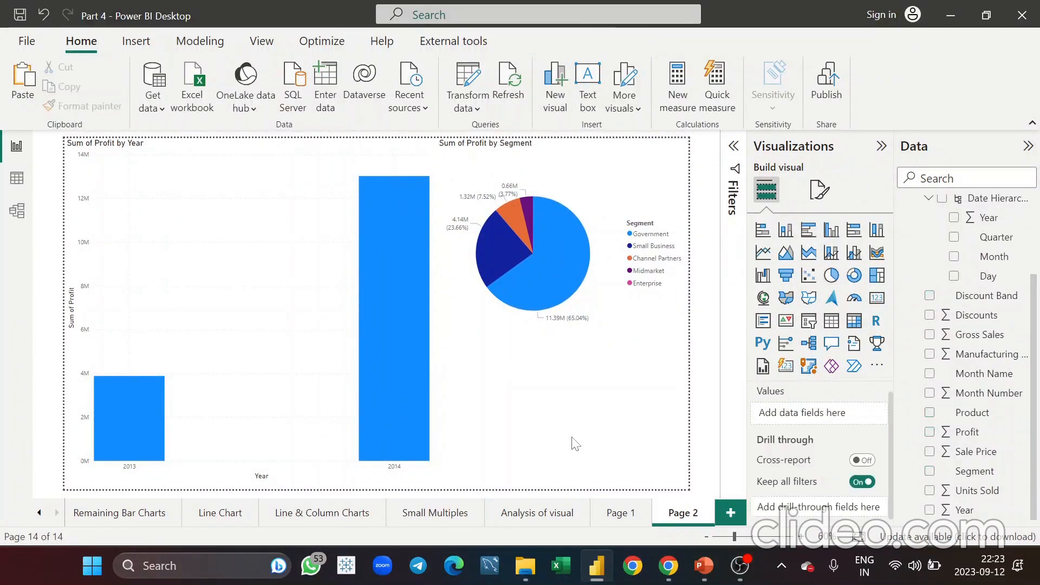
{"action": "left_click", "coordinate": [877, 303]}
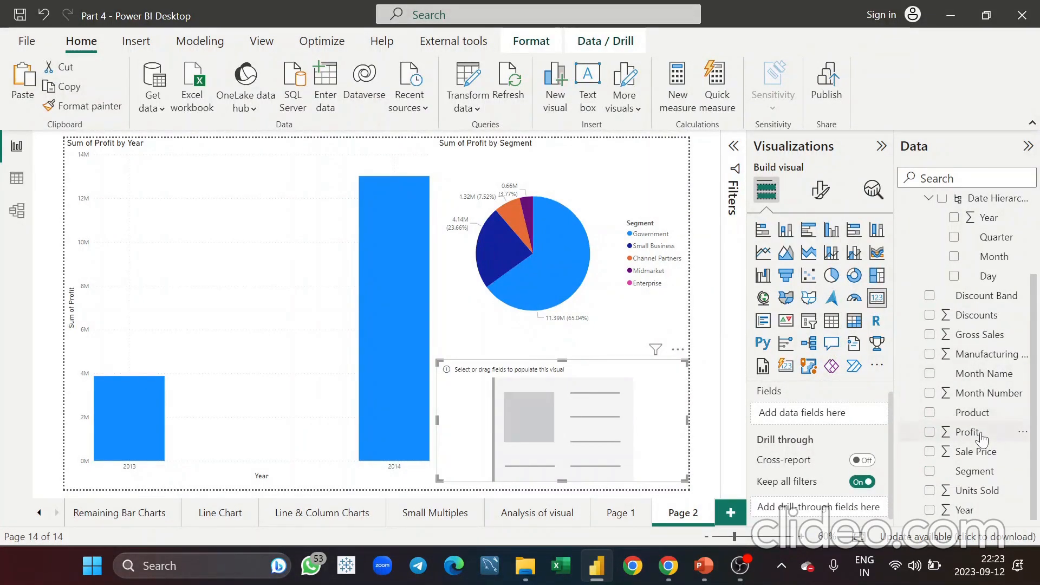
{"action": "left_click_drag", "start_coordinate": [566, 398], "coordinate": [567, 398]}
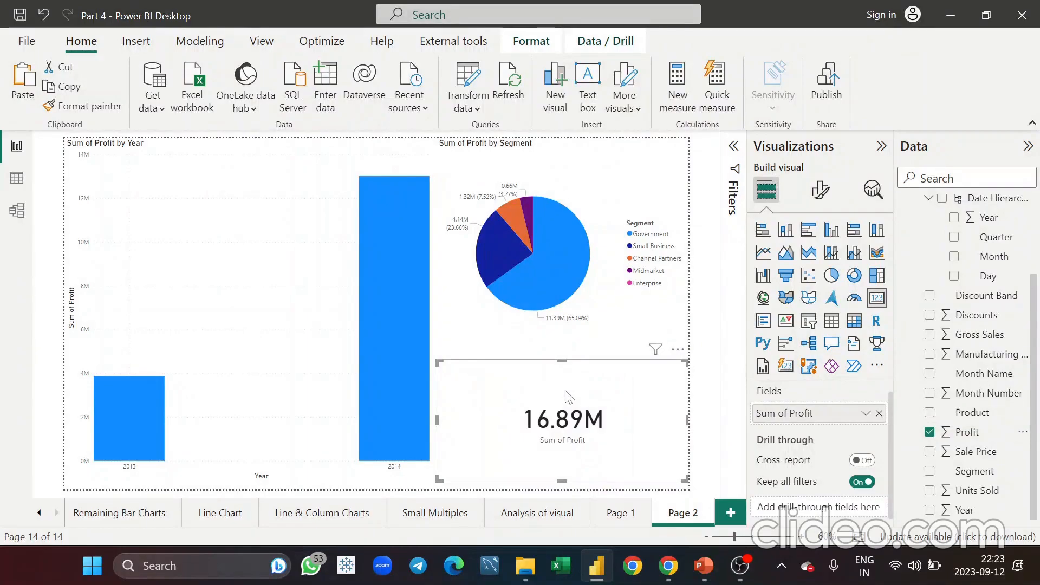
Lower the pie chart's top edge slightly below the page's top and drill it up to the Country level.
{"action": "left_click", "coordinate": [596, 190]}
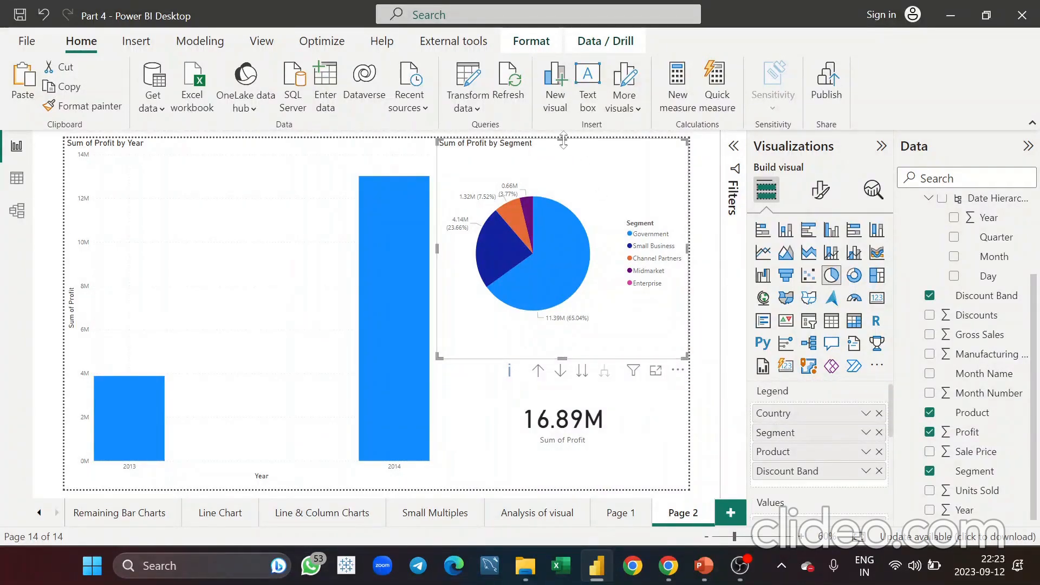
{"action": "left_click_drag", "start_coordinate": [559, 138], "coordinate": [569, 173]}
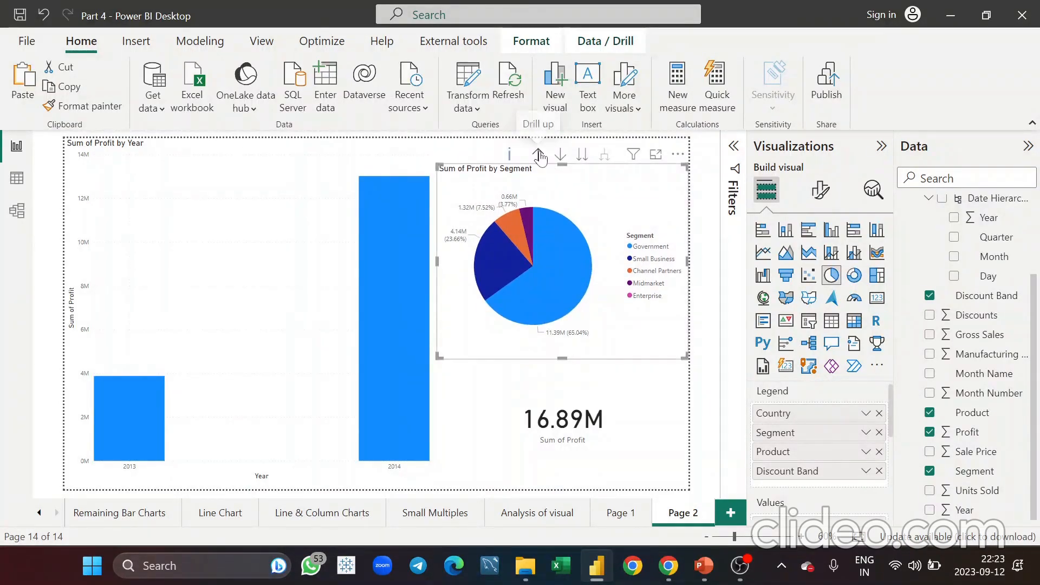
{"action": "left_click", "coordinate": [539, 155]}
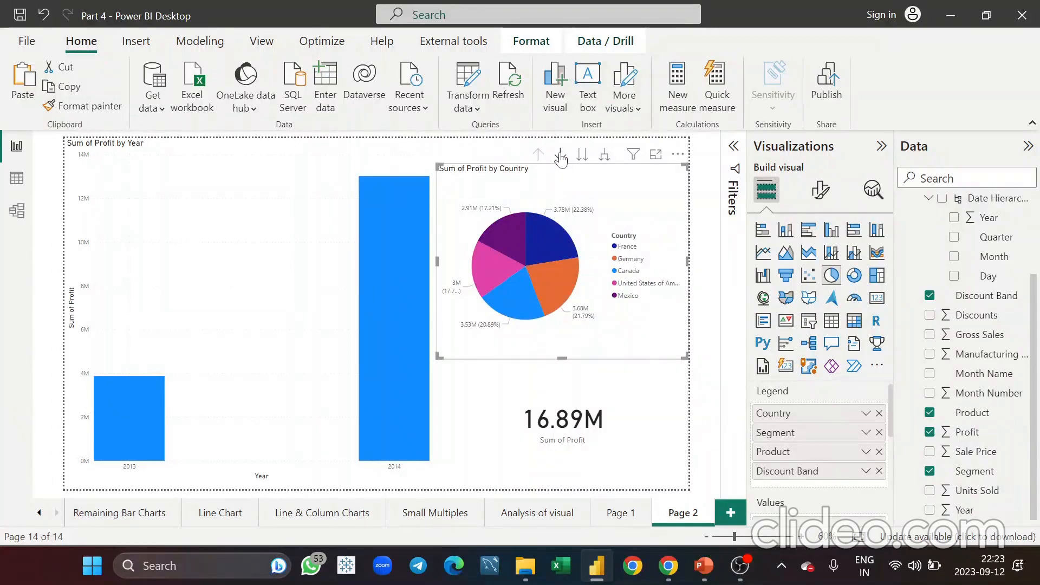
Drill the pie chart into Germany and Government to check the card's profit, and return it to the Country level.
{"action": "left_click", "coordinate": [561, 155]}
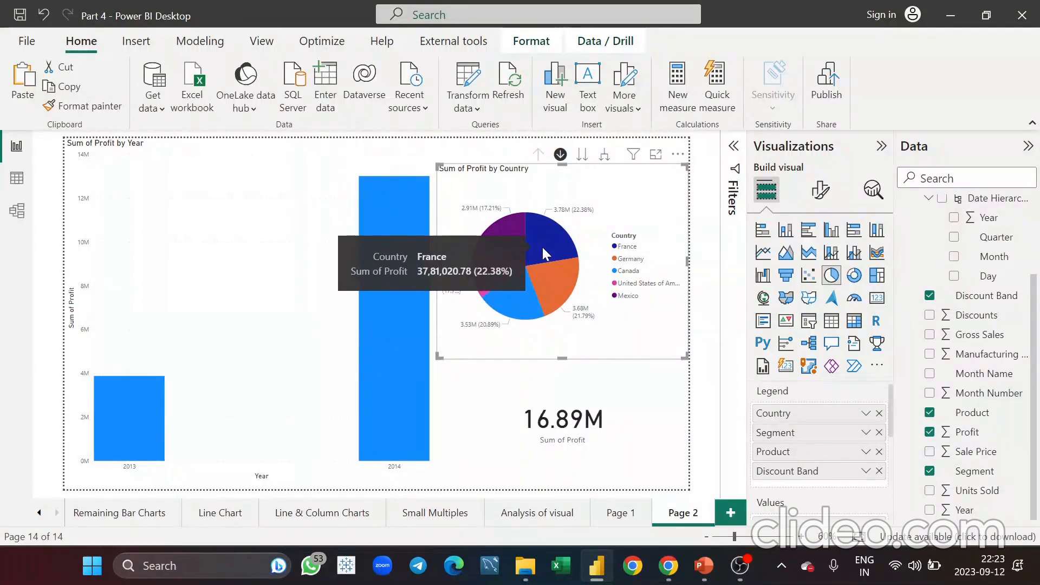
{"action": "left_click", "coordinate": [555, 294]}
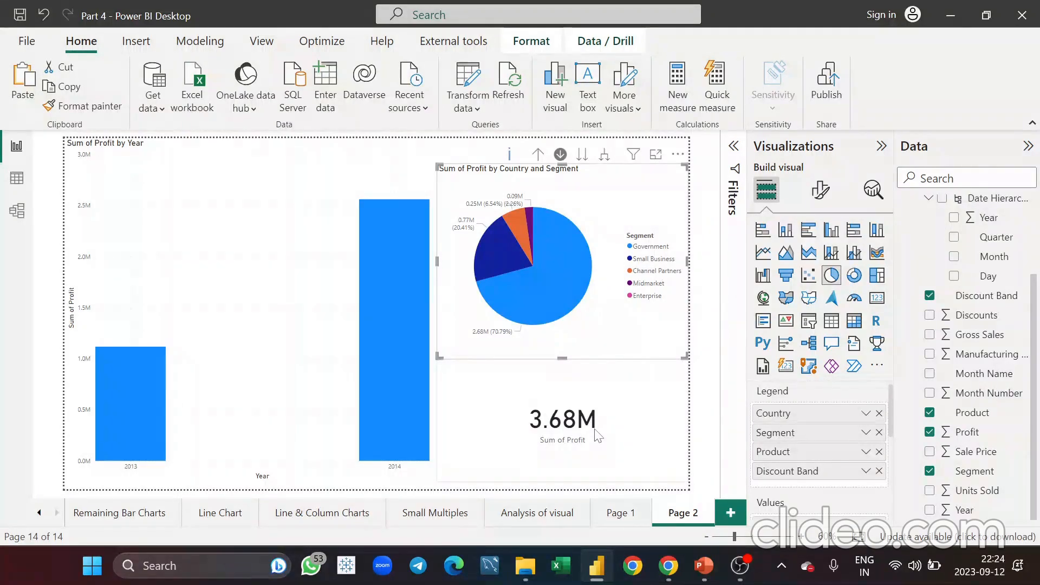
{"action": "left_click", "coordinate": [574, 292]}
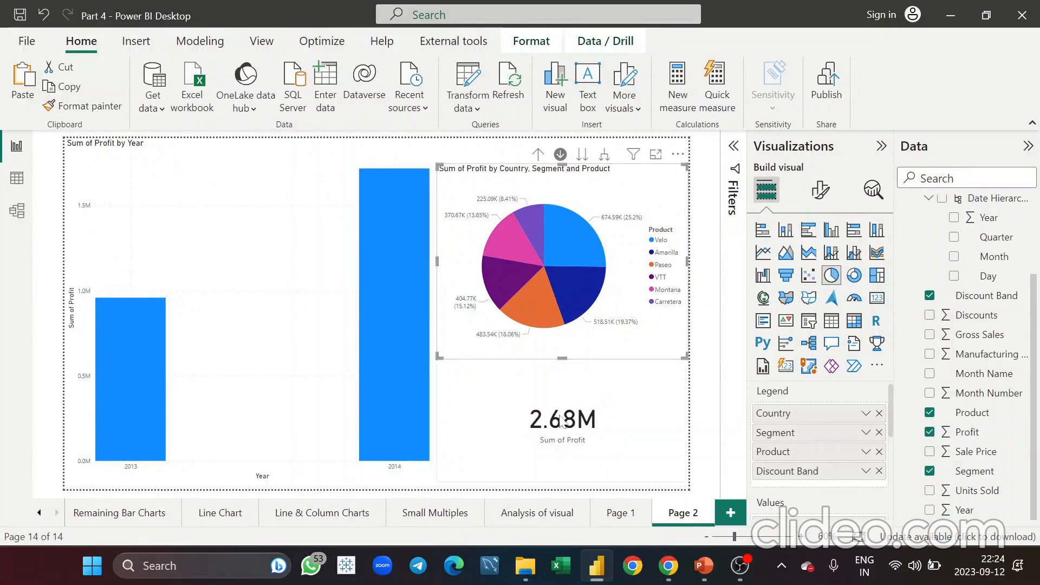
{"action": "left_click", "coordinate": [537, 156]}
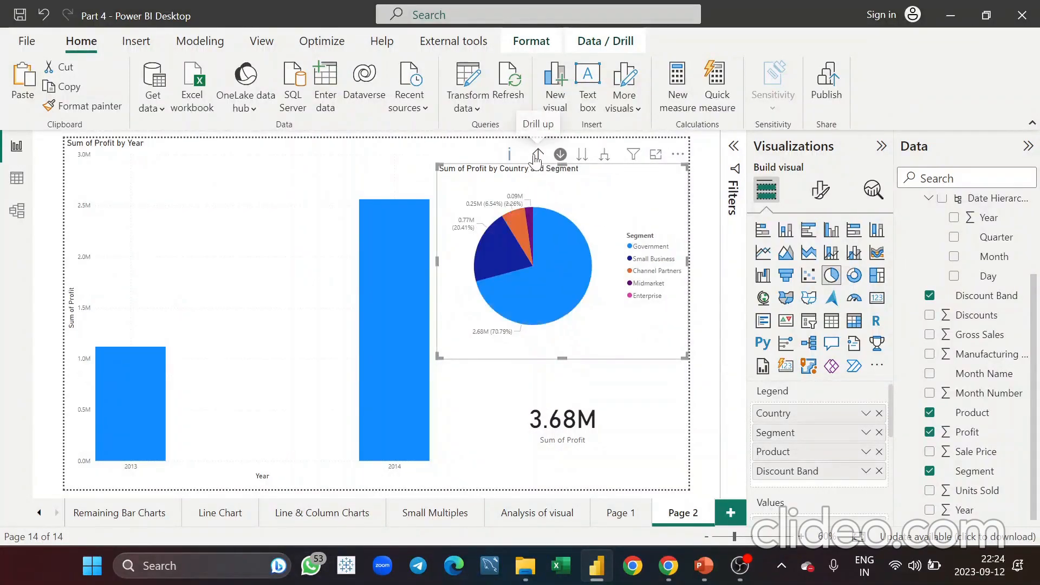
{"action": "left_click", "coordinate": [538, 156]}
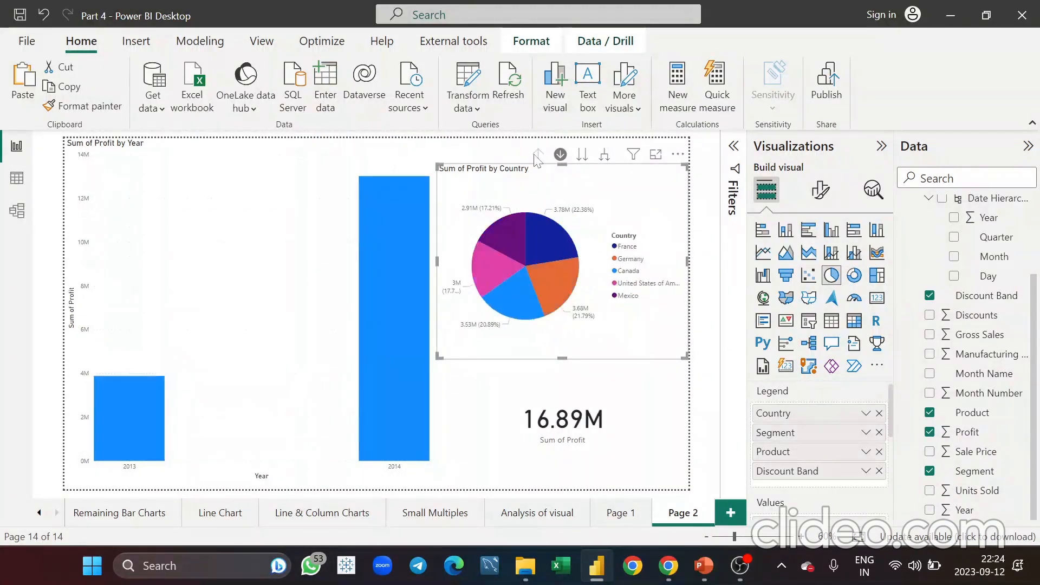
Move the whole pie chart through the Segment, Product and Discount Band levels, and drill back up to Country.
{"action": "left_click", "coordinate": [582, 155]}
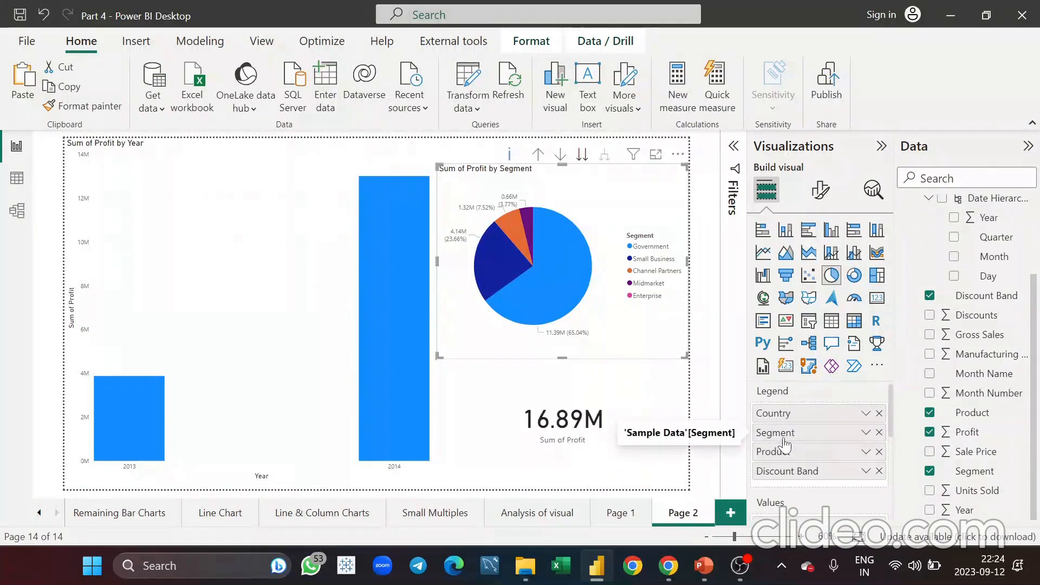
{"action": "left_click", "coordinate": [580, 158]}
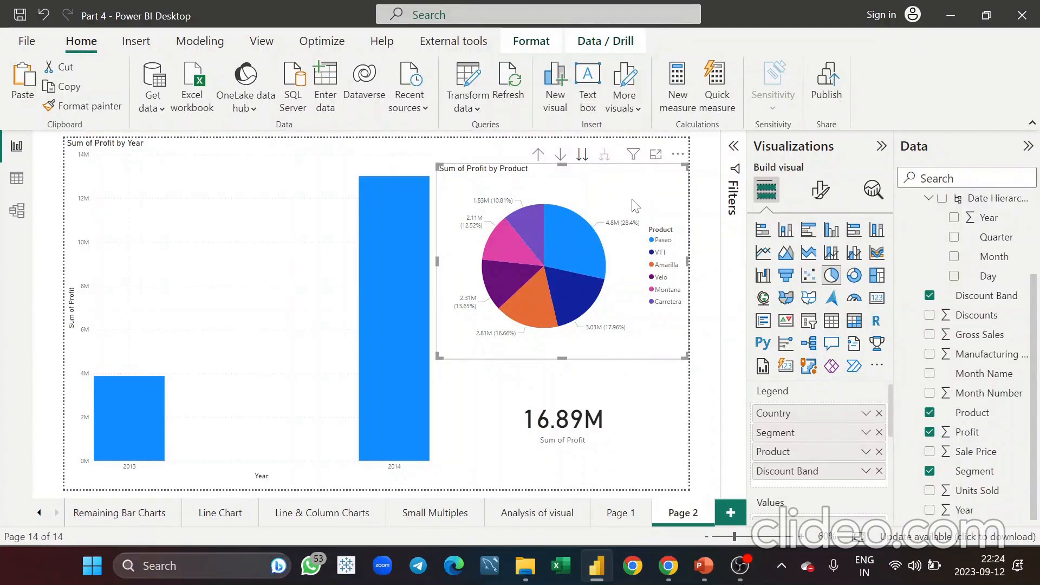
{"action": "left_click", "coordinate": [583, 156]}
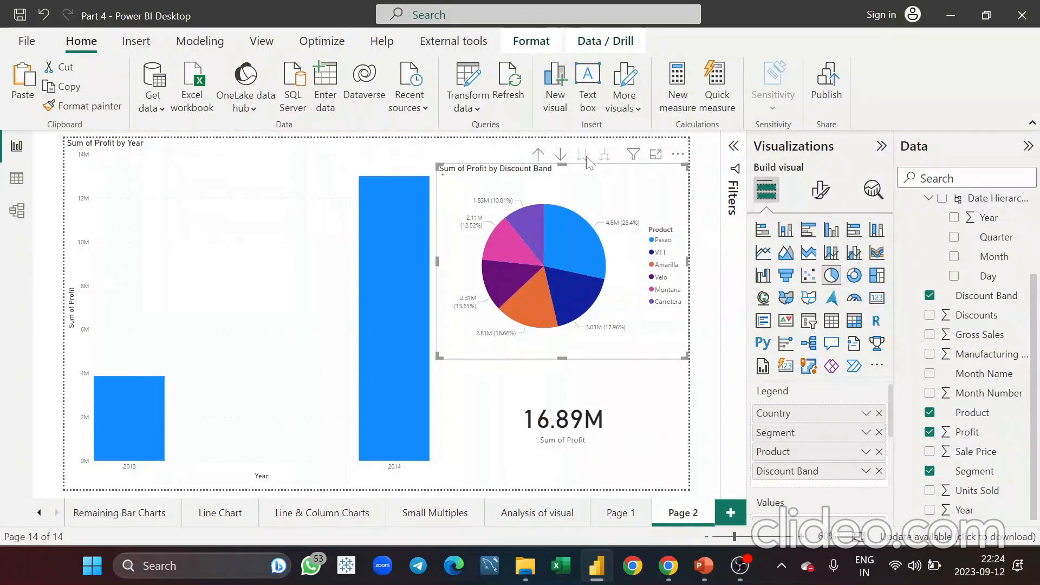
{"action": "left_click", "coordinate": [539, 156]}
{"action": "left_click", "coordinate": [540, 157]}
{"action": "left_click", "coordinate": [538, 157]}
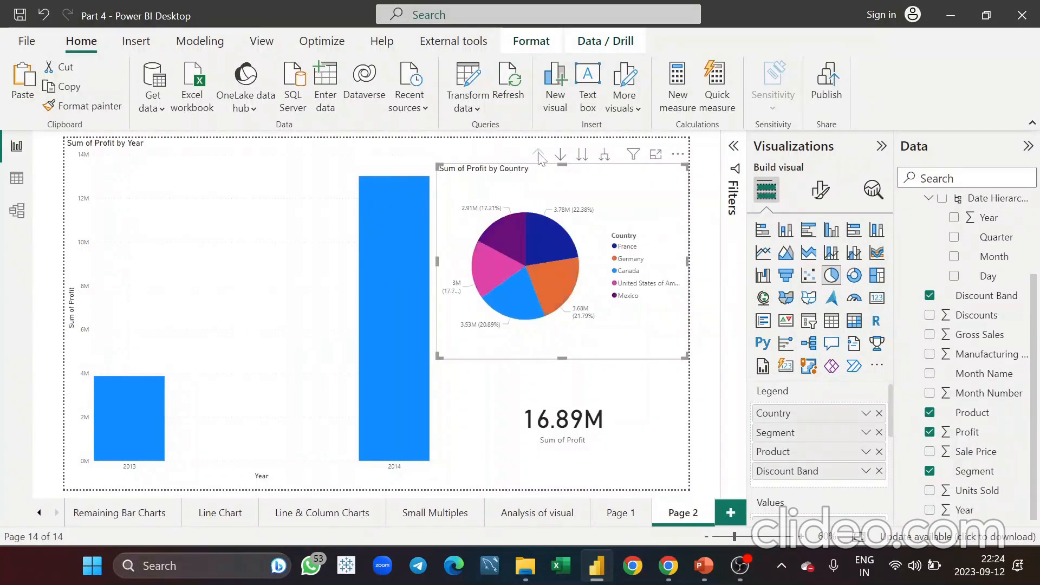
Expand the pie chart one level to country and segment combinations, review its full legend, and drill back up to Country.
{"action": "left_click", "coordinate": [605, 157]}
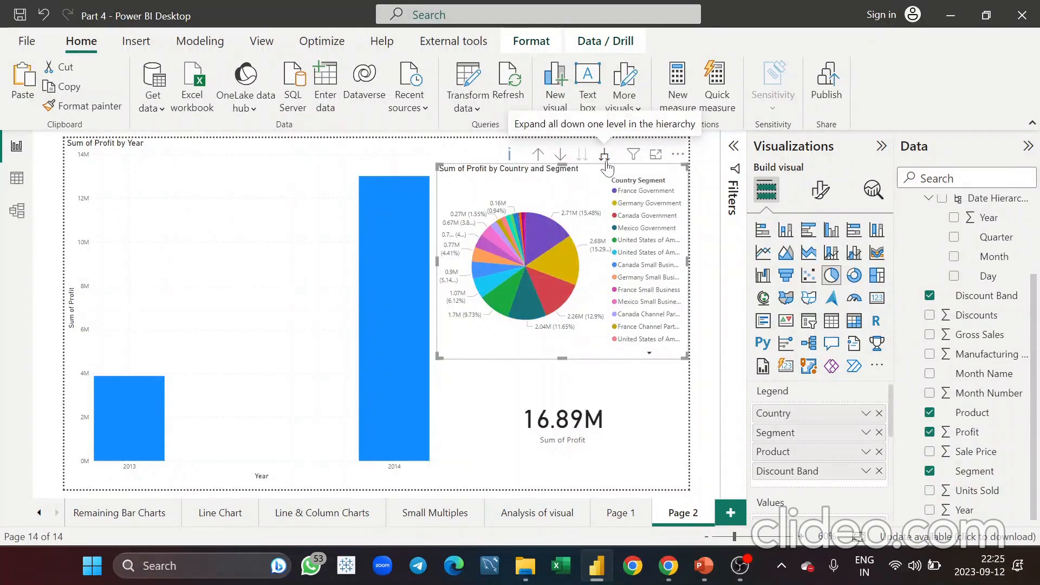
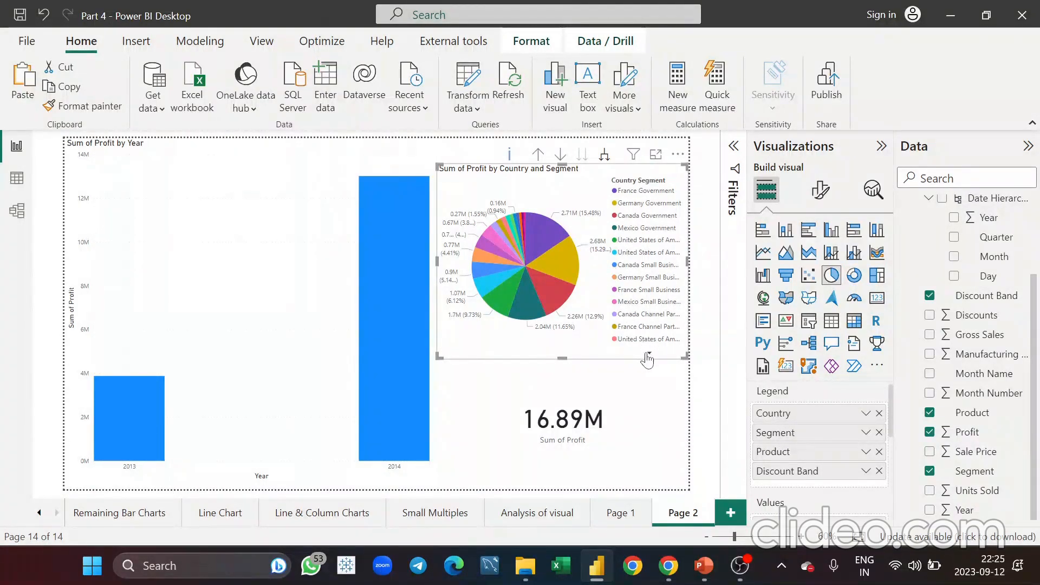
{"action": "left_click", "coordinate": [648, 356]}
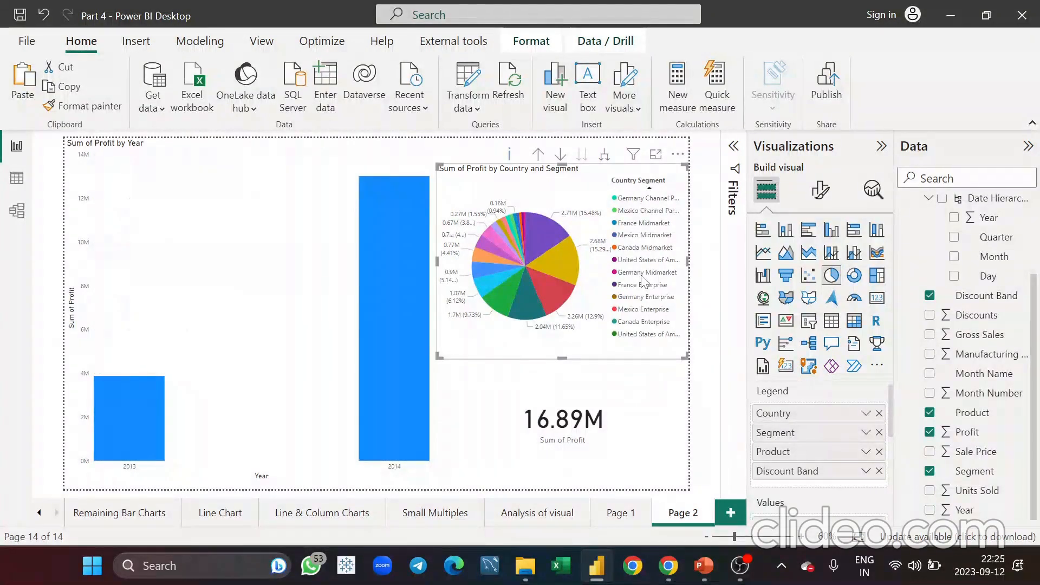
{"action": "left_click", "coordinate": [650, 187]}
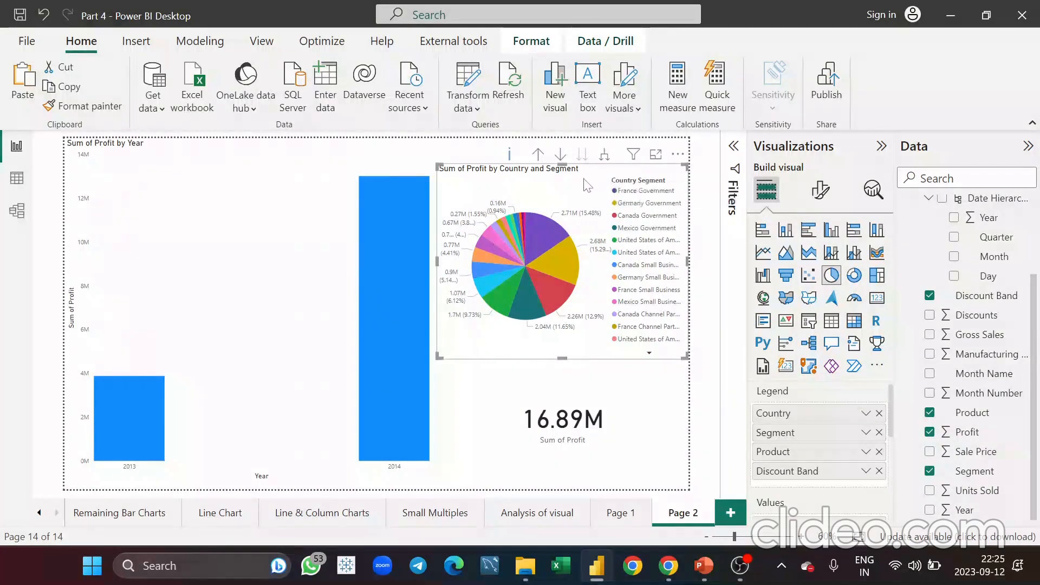
{"action": "left_click", "coordinate": [538, 156]}
Expand the column chart one level down its date hierarchy to show profit by year and quarter.
{"action": "left_click", "coordinate": [247, 273]}
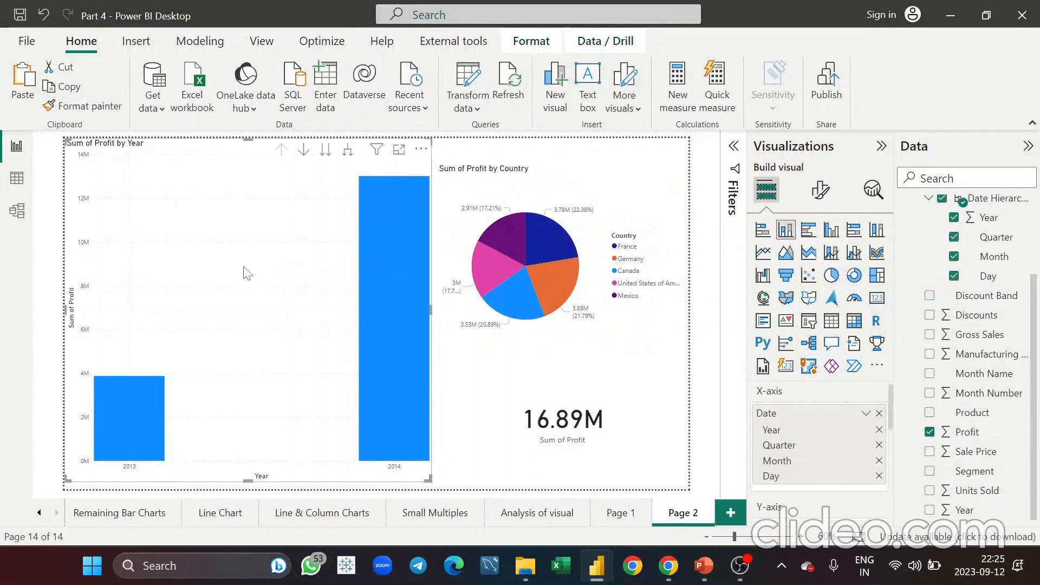
{"action": "left_click", "coordinate": [348, 153]}
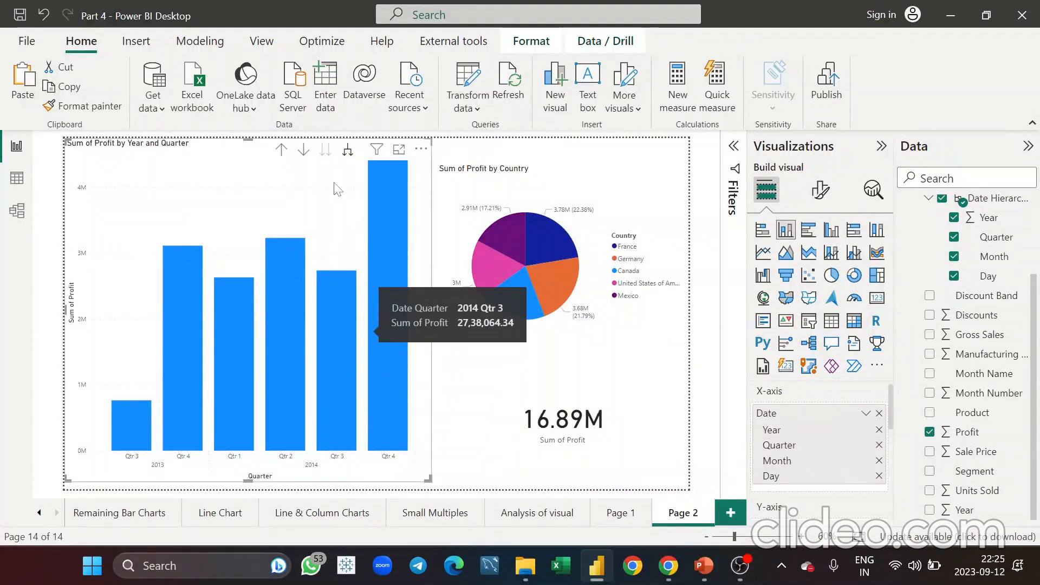
Expand the column chart through the Month and Day levels of its date hierarchy, and drill back up to year and quarter.
{"action": "left_click", "coordinate": [347, 151]}
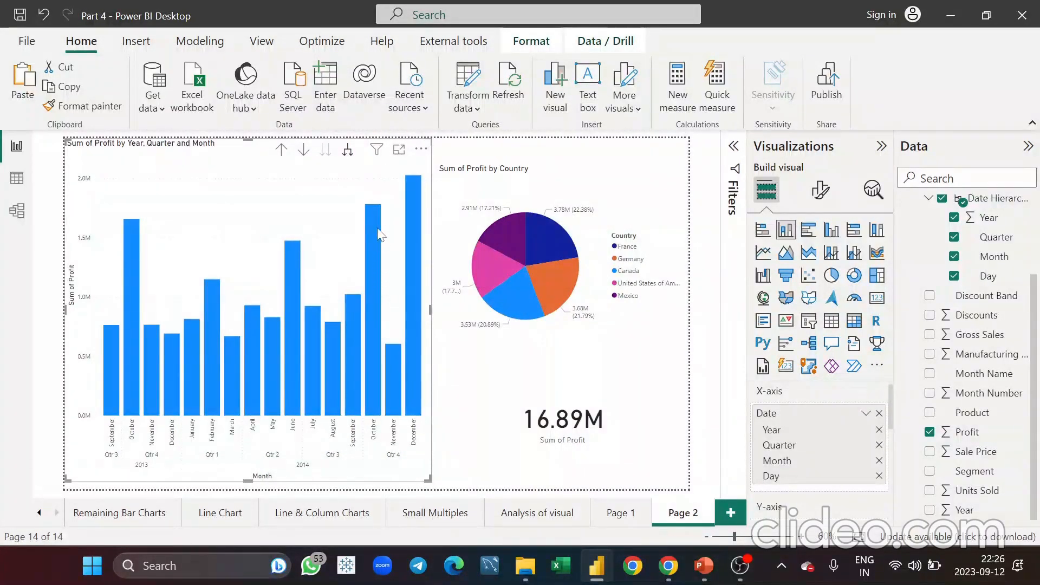
{"action": "left_click", "coordinate": [347, 147]}
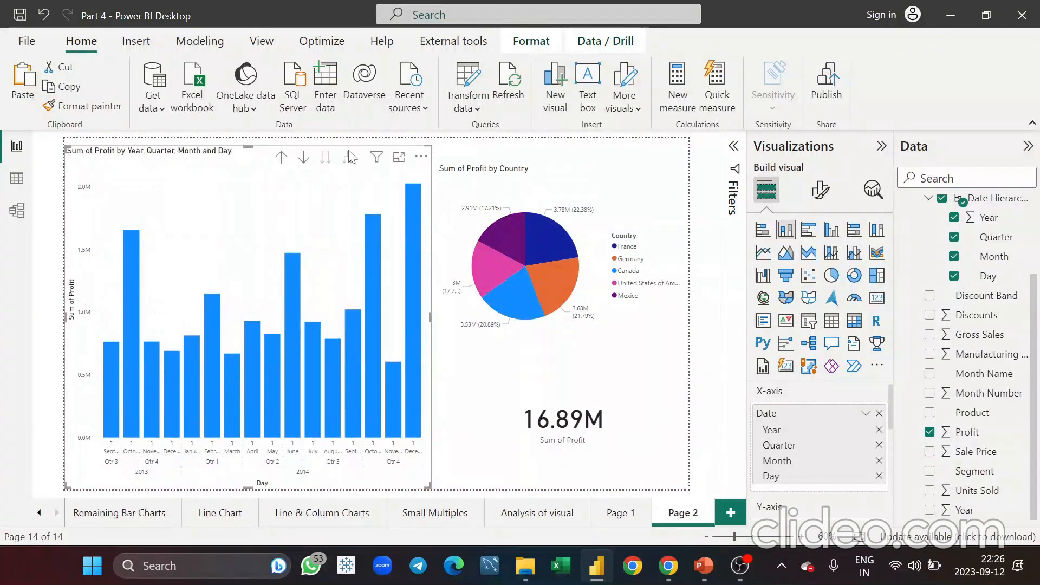
{"action": "mouse_move", "coordinate": [360, 420]}
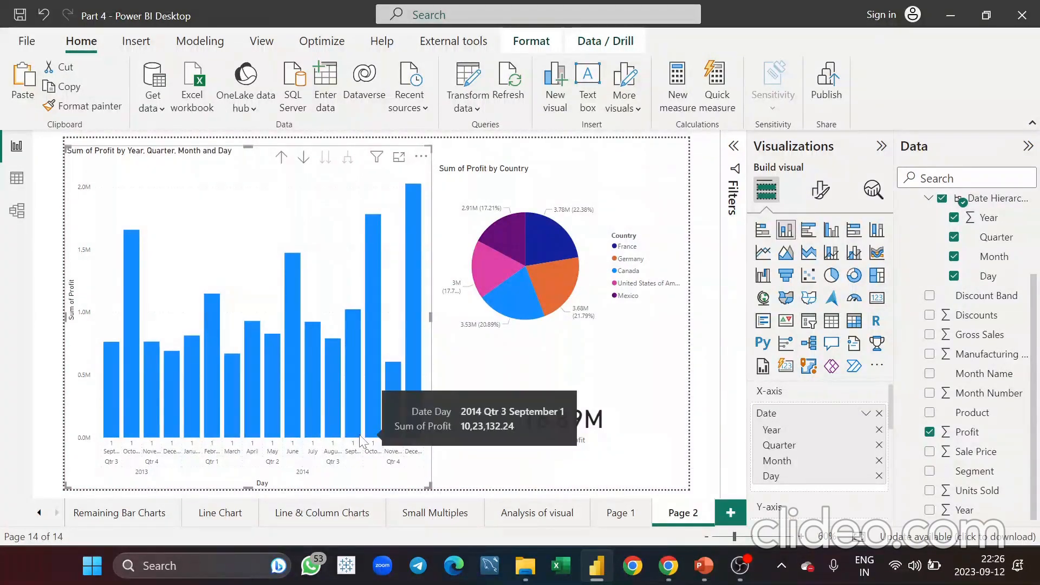
{"action": "left_click", "coordinate": [282, 157]}
{"action": "left_click", "coordinate": [281, 158]}
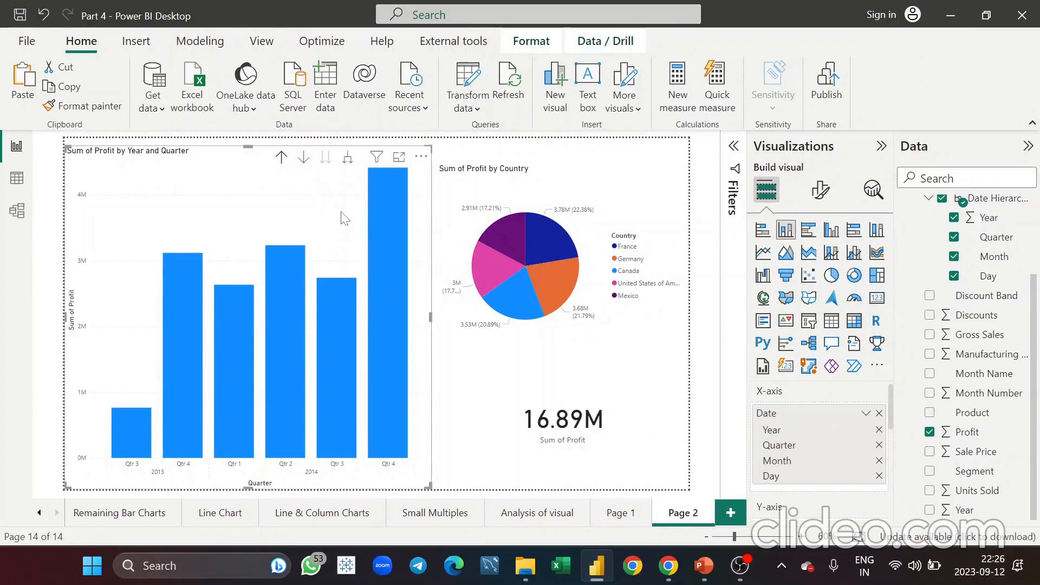
Shrink the Profit card and move it to the upper-right corner of the report page, above the pie chart.
{"action": "left_click", "coordinate": [577, 192]}
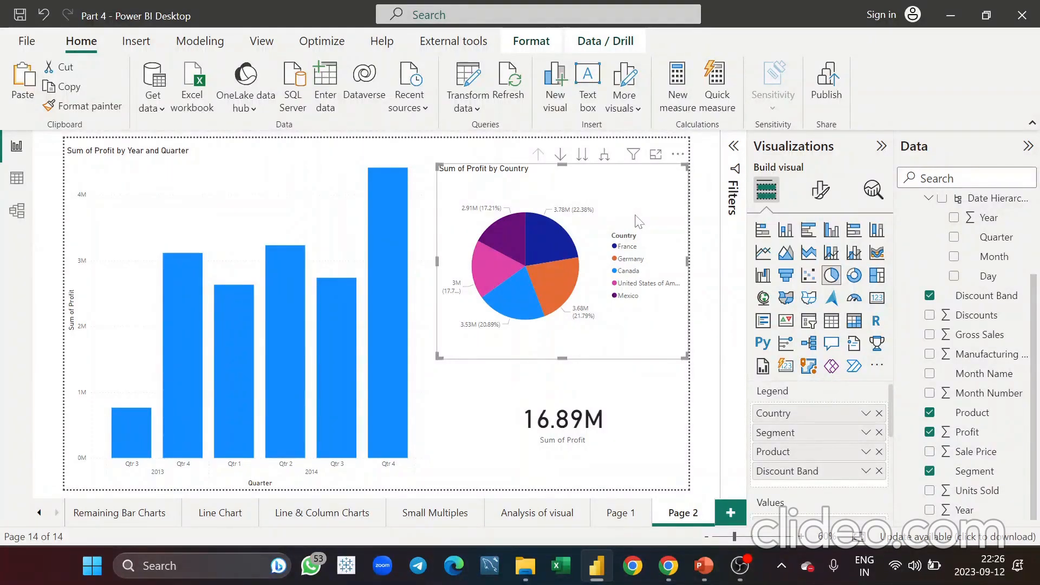
{"action": "left_click", "coordinate": [574, 437]}
{"action": "left_click_drag", "start_coordinate": [439, 366], "coordinate": [589, 419]}
{"action": "left_click_drag", "start_coordinate": [669, 460], "coordinate": [669, 117]}
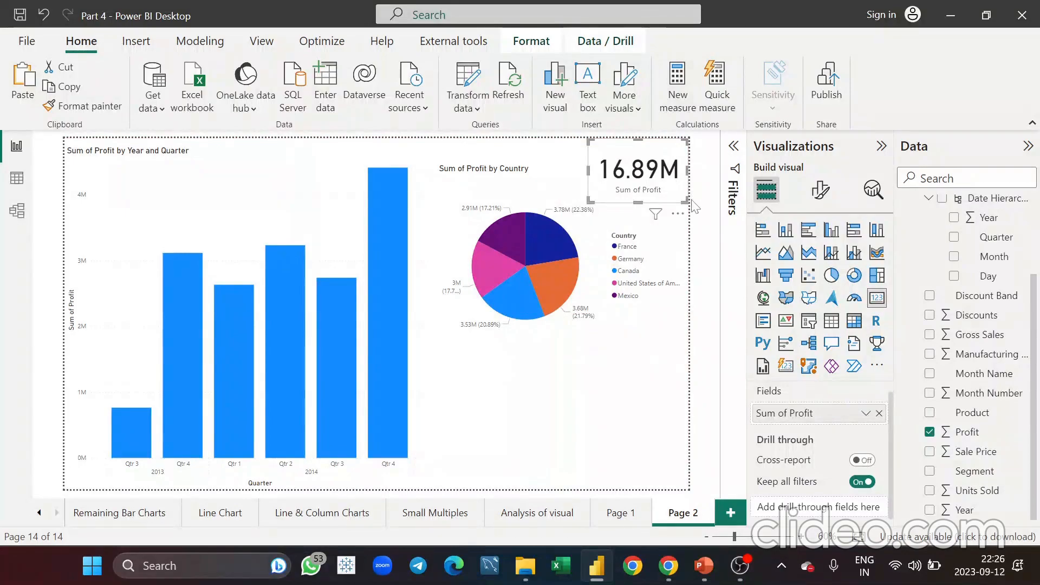
{"action": "left_click_drag", "start_coordinate": [686, 201], "coordinate": [682, 185]}
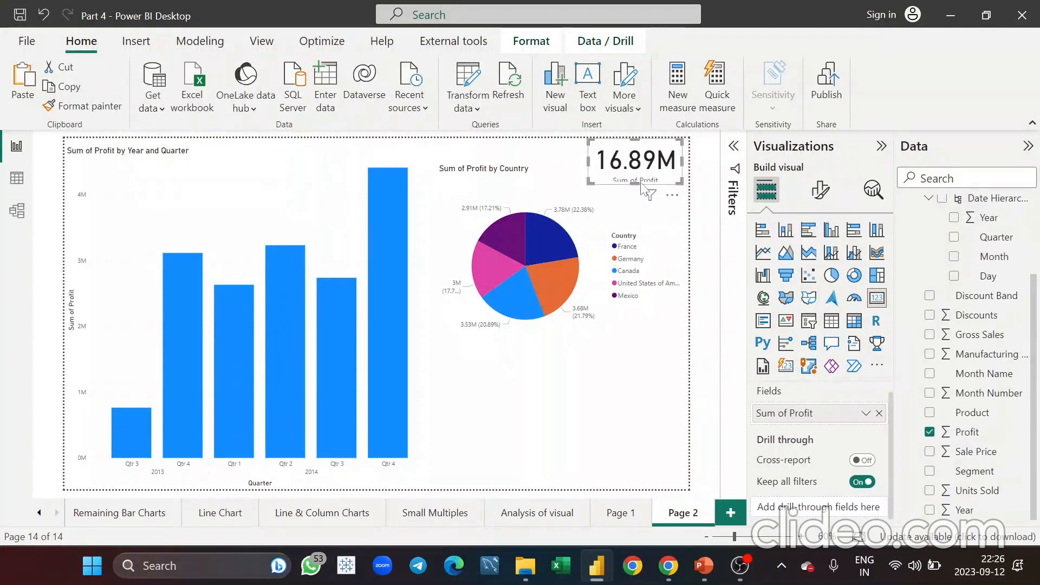
{"action": "left_click_drag", "start_coordinate": [636, 184], "coordinate": [635, 191]}
Enlarge the pie chart down to the page's lower edge and over the column chart, and place the card over the pie chart's upper-right area.
{"action": "left_click", "coordinate": [658, 272]}
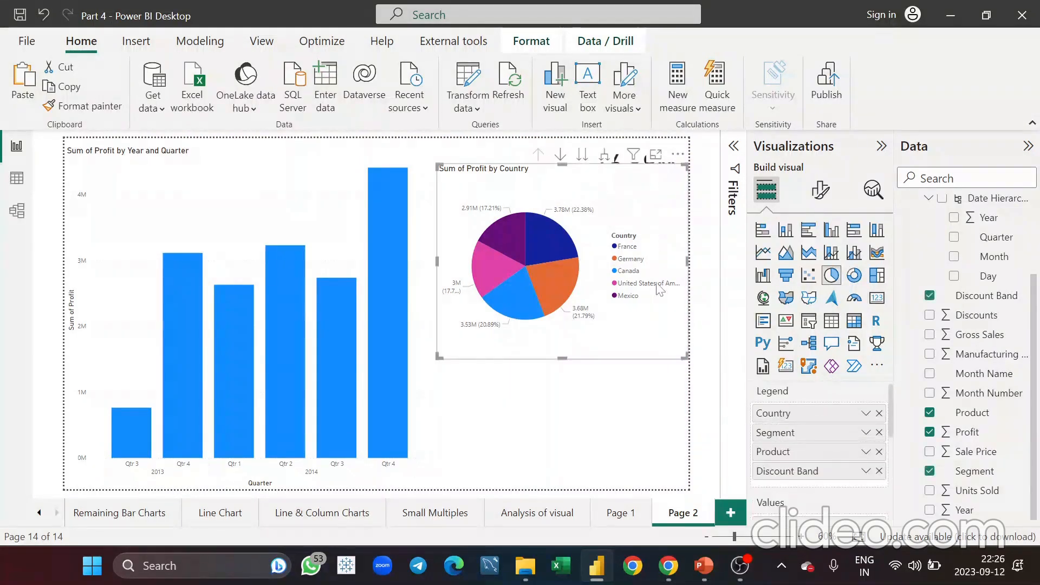
{"action": "left_click_drag", "start_coordinate": [687, 358], "coordinate": [686, 462]}
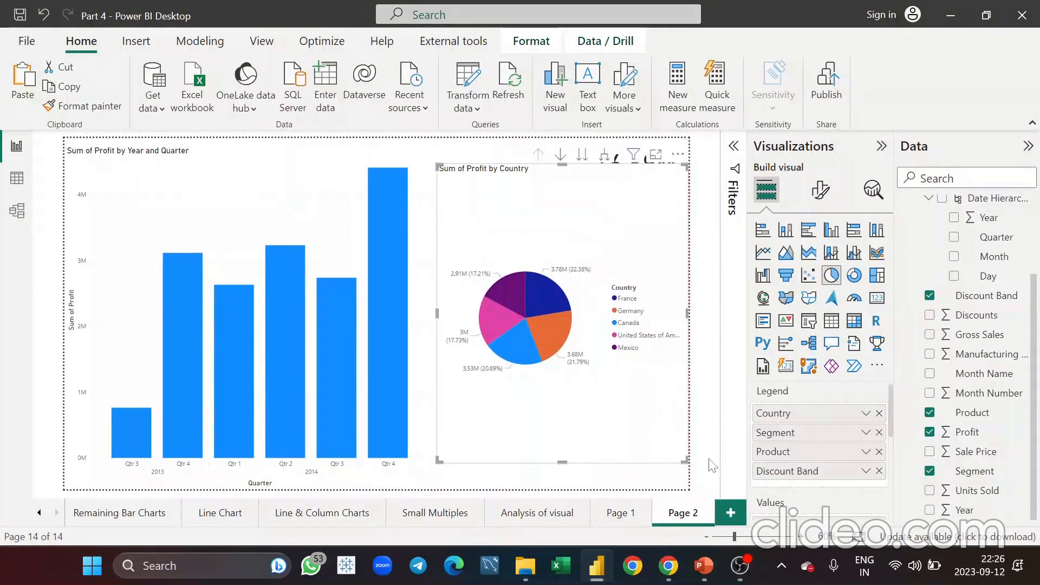
{"action": "left_click_drag", "start_coordinate": [440, 460], "coordinate": [360, 488]}
{"action": "left_click", "coordinate": [631, 160]}
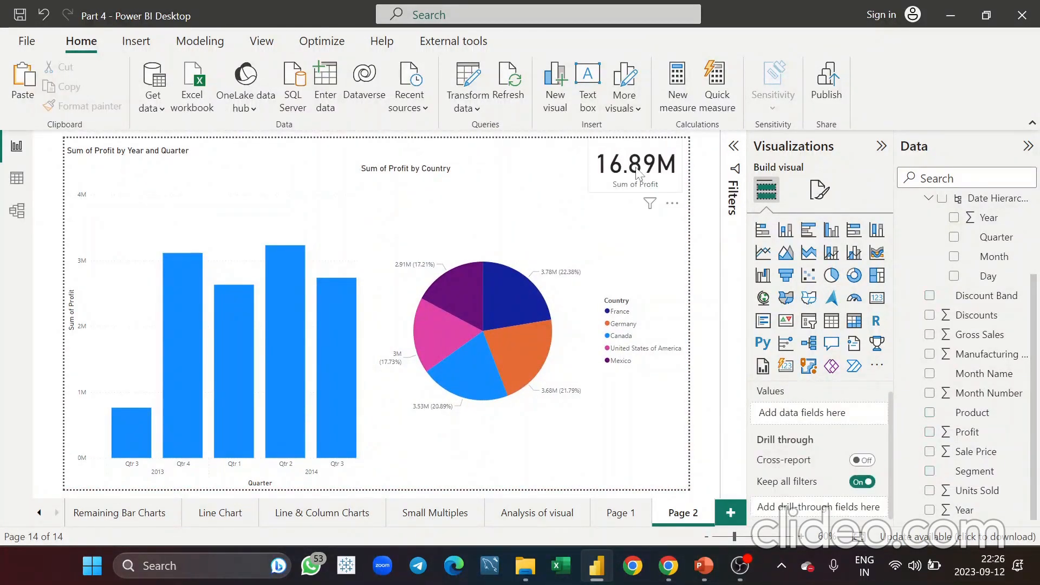
{"action": "left_click_drag", "start_coordinate": [638, 170], "coordinate": [641, 211]}
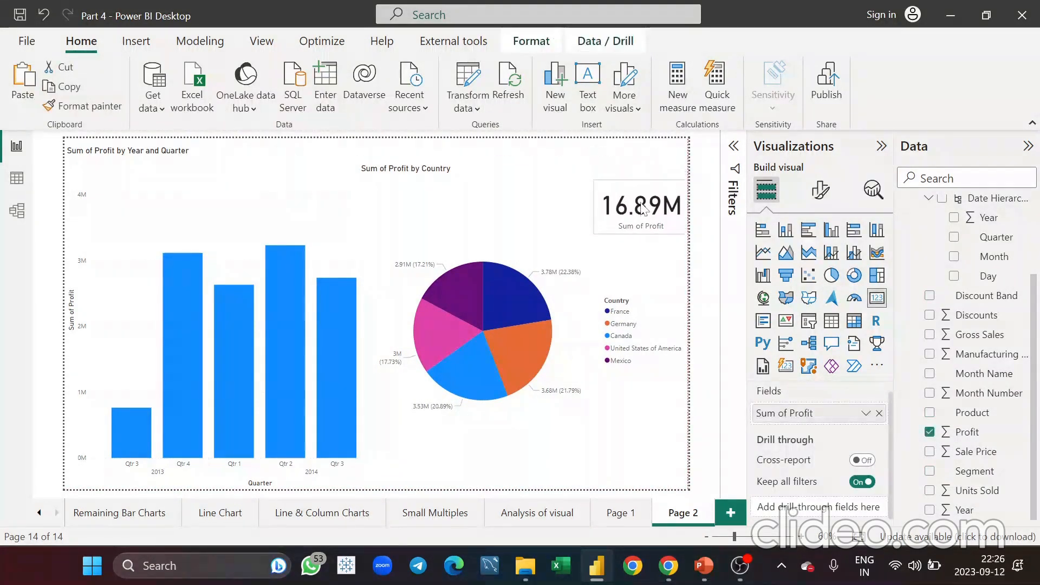
{"action": "left_click", "coordinate": [575, 153]}
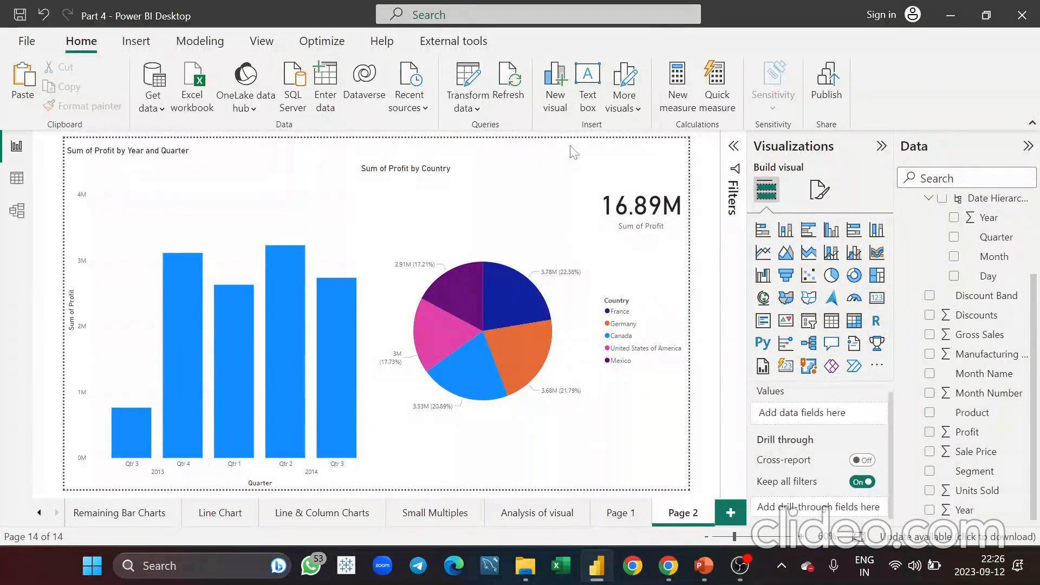
Turn off the background of the pie chart in its general effects formatting.
{"action": "left_click", "coordinate": [451, 219]}
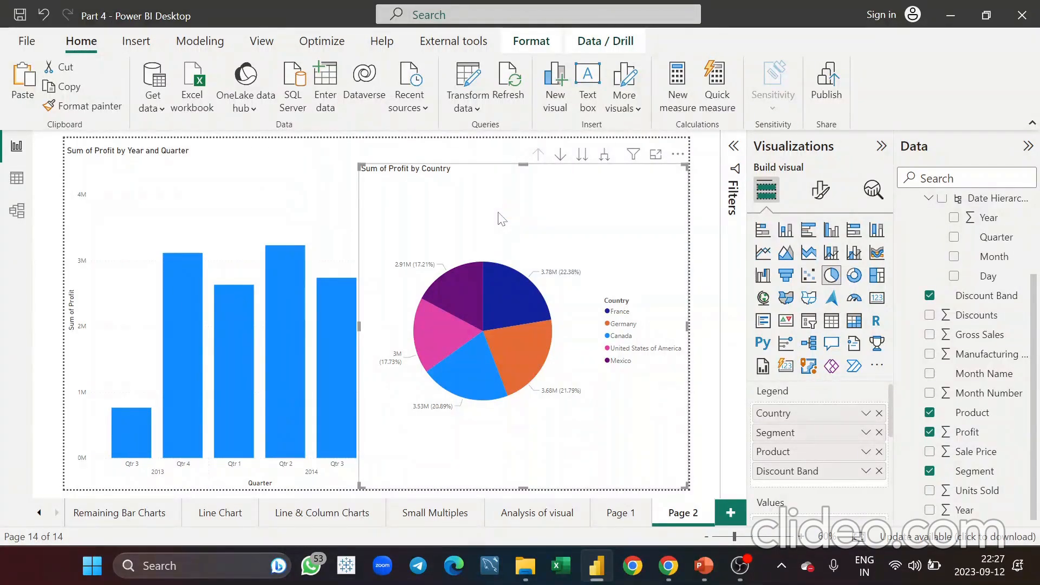
{"action": "left_click", "coordinate": [819, 200]}
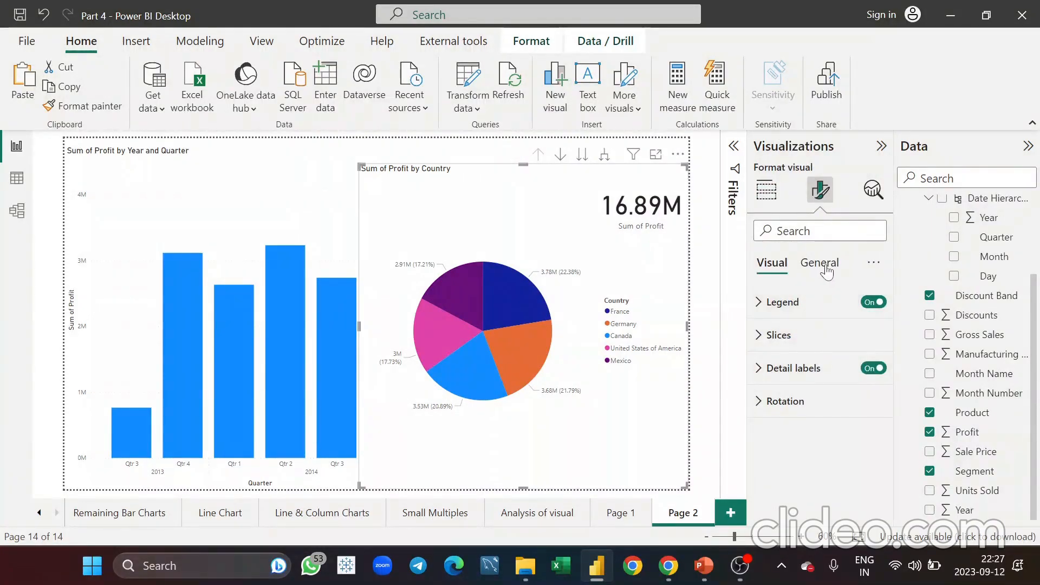
{"action": "left_click", "coordinate": [826, 271]}
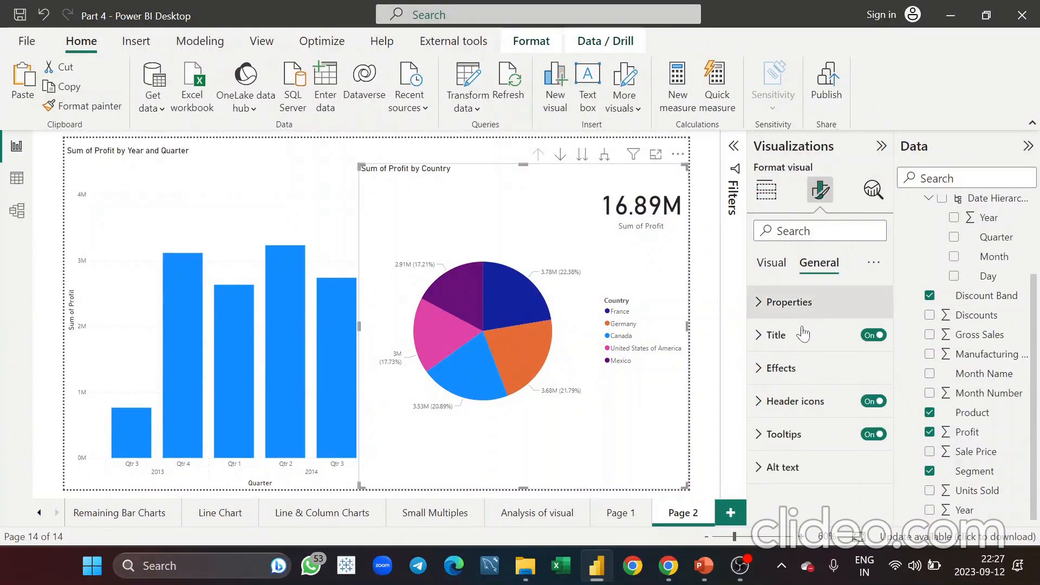
{"action": "left_click", "coordinate": [794, 371]}
{"action": "scroll", "coordinate": [795, 373], "scroll_direction": "down", "scroll_amount": 3}
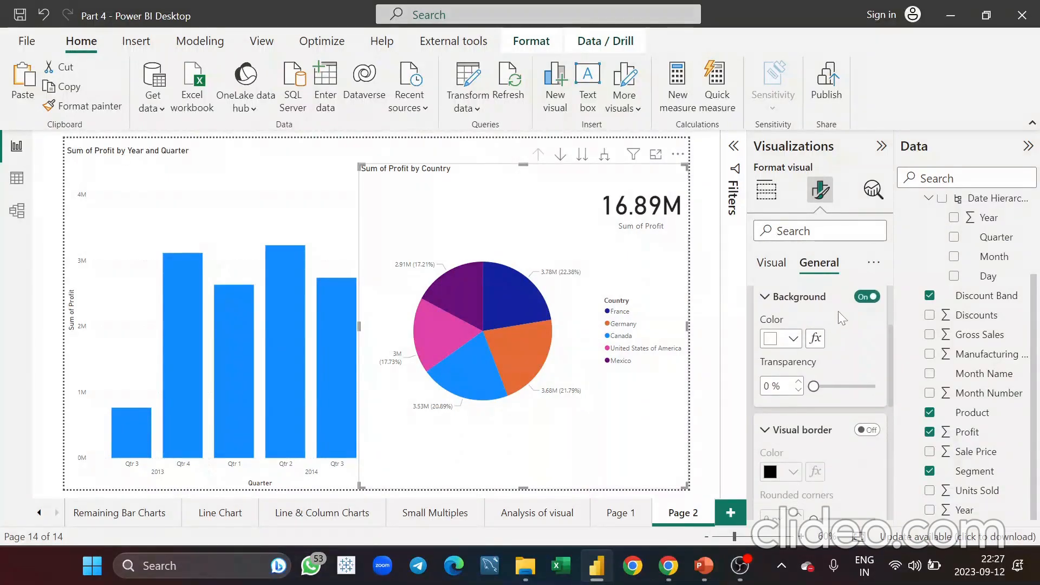
{"action": "left_click", "coordinate": [868, 298]}
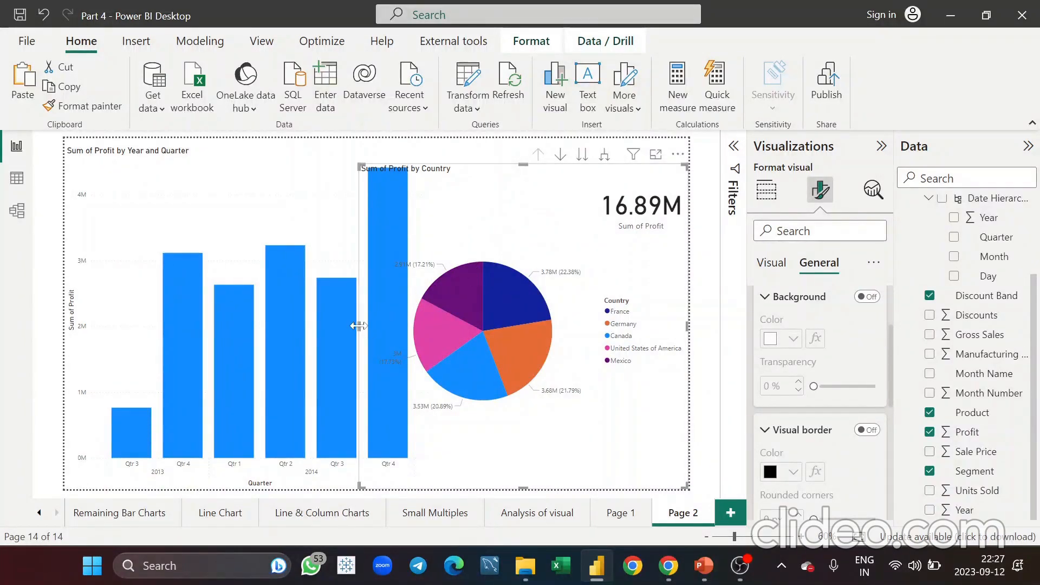
Narrow the pie chart to clear the column chart, and convert it to a donut chart.
{"action": "left_click_drag", "start_coordinate": [359, 327], "coordinate": [444, 314]}
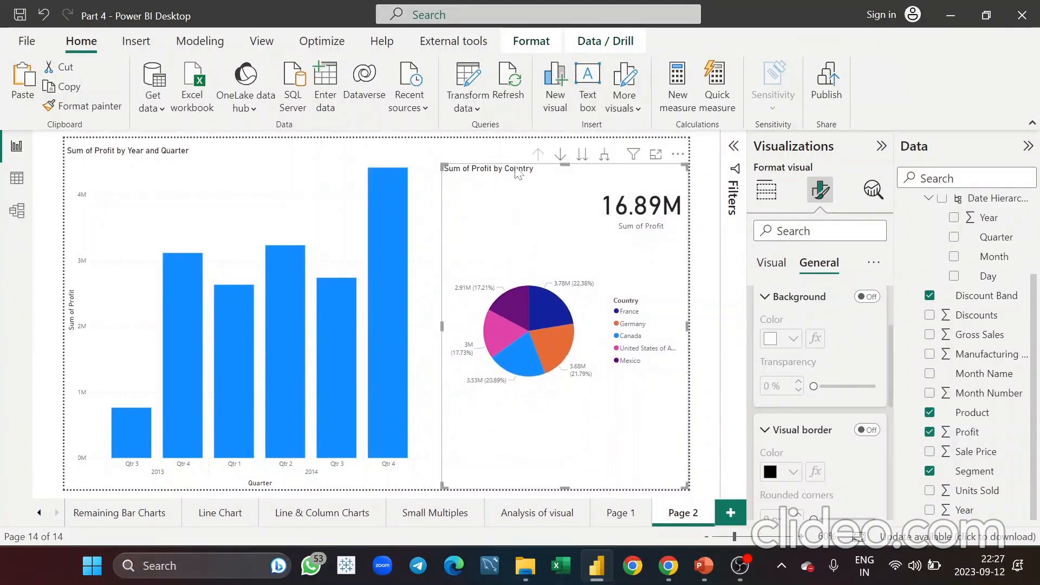
{"action": "left_click", "coordinate": [494, 156]}
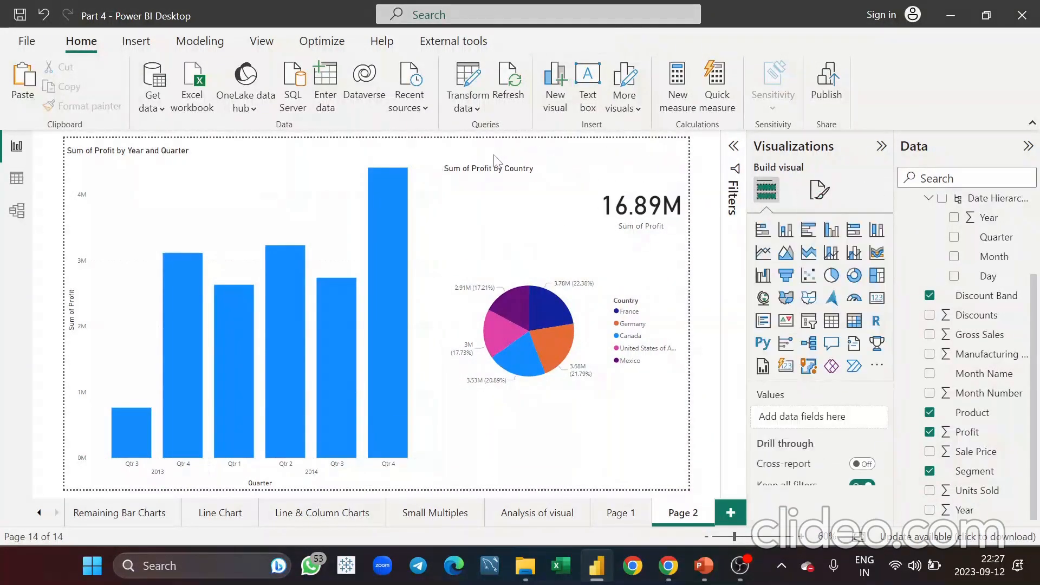
{"action": "left_click", "coordinate": [519, 222]}
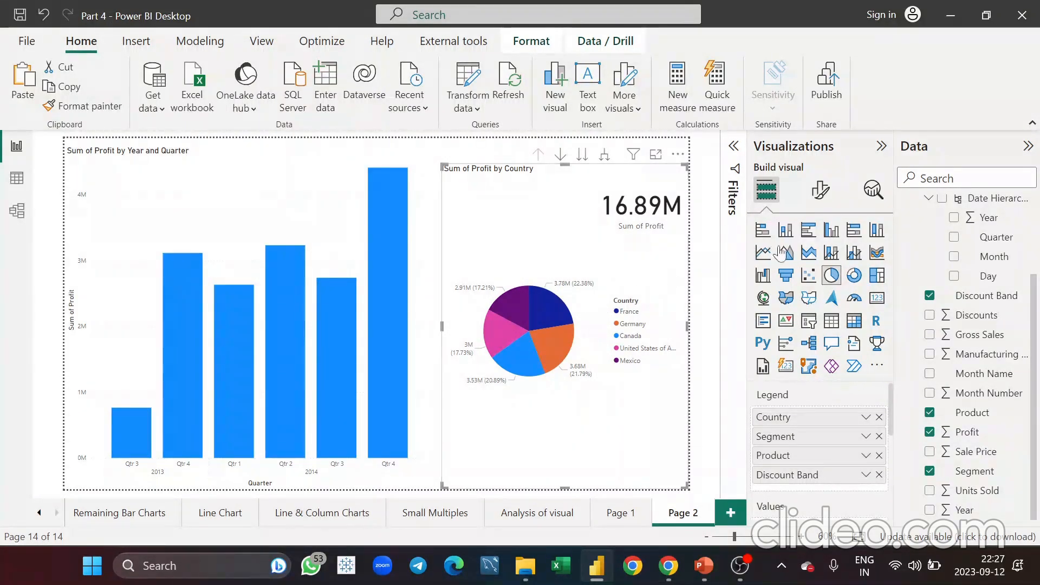
{"action": "left_click", "coordinate": [855, 276]}
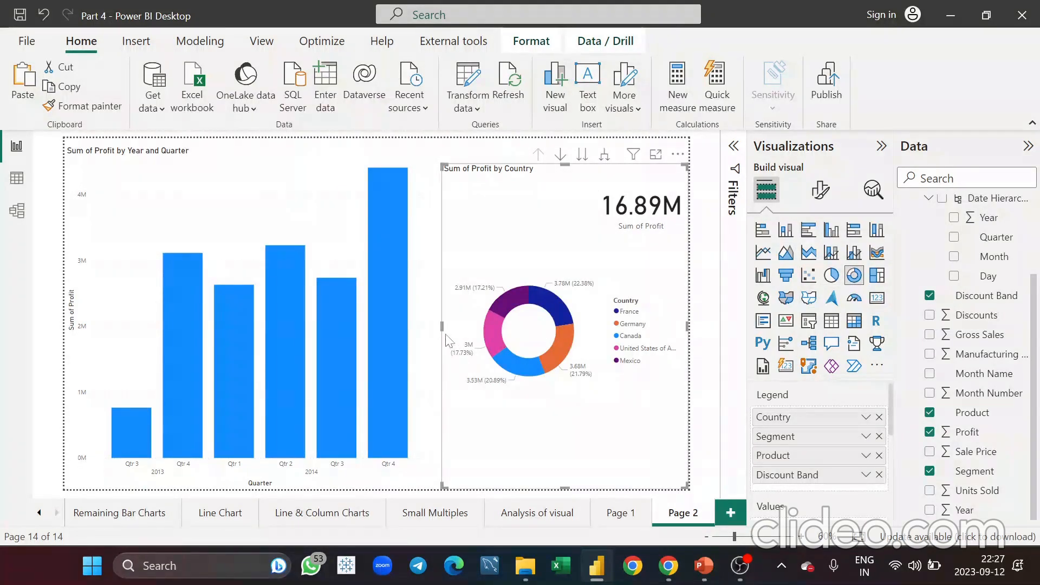
Narrow the column chart to under half its width, and widen the donut chart into part of the freed space.
{"action": "left_click", "coordinate": [406, 181]}
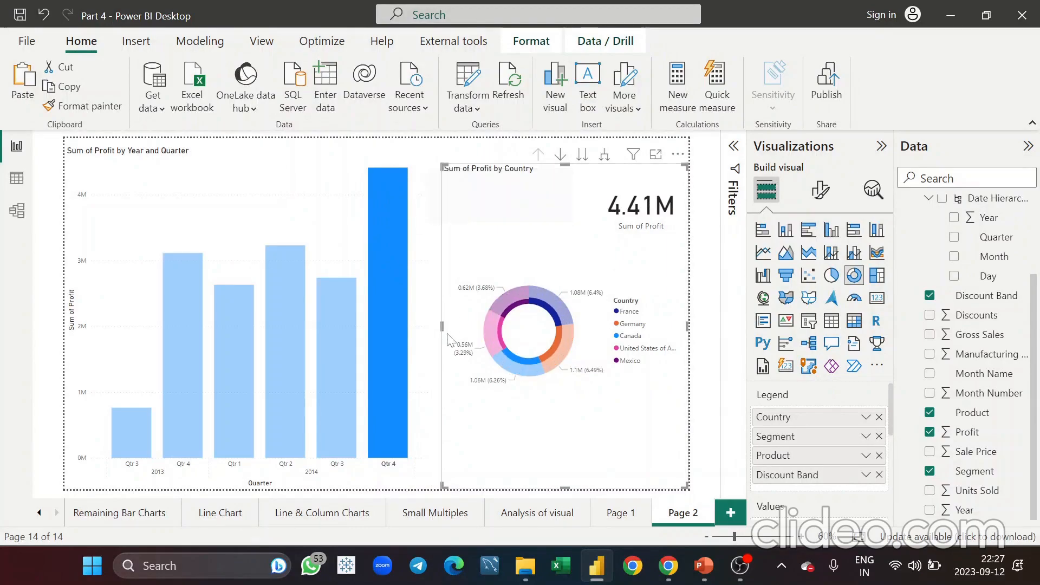
{"action": "left_click", "coordinate": [419, 228]}
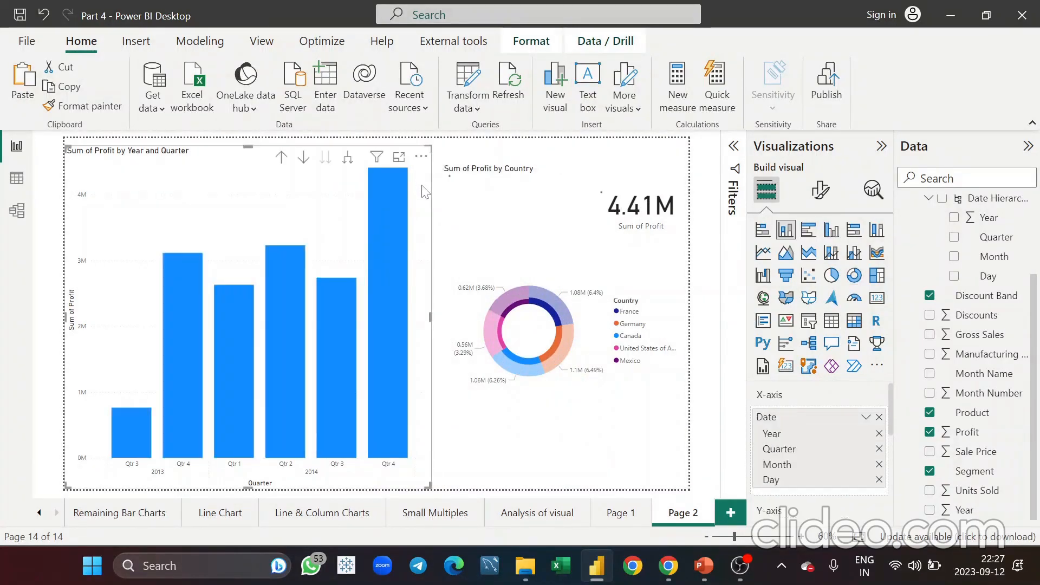
{"action": "left_click_drag", "start_coordinate": [429, 319], "coordinate": [247, 324]}
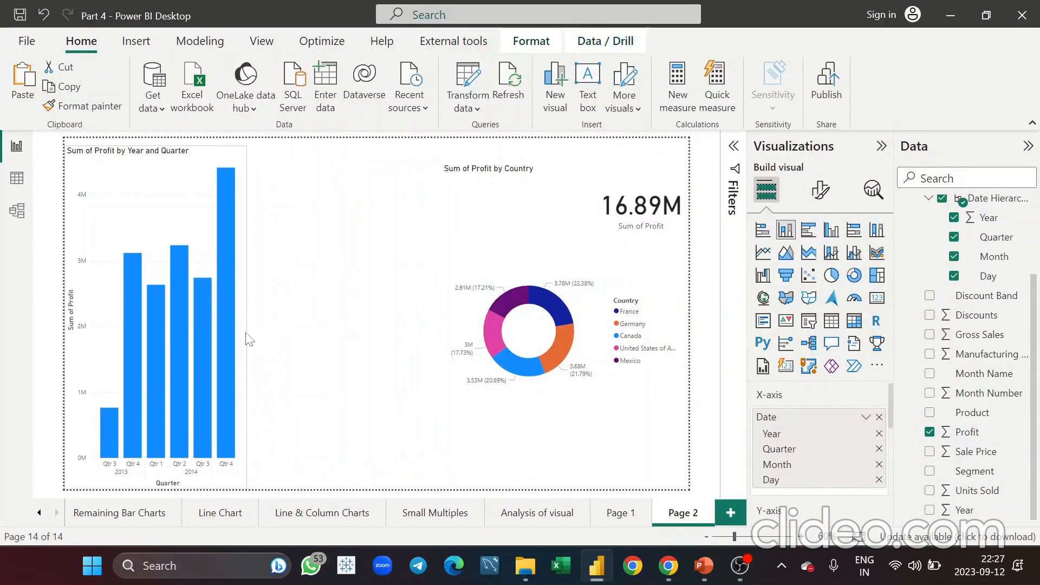
{"action": "left_click", "coordinate": [505, 257]}
{"action": "left_click_drag", "start_coordinate": [441, 330], "coordinate": [348, 314]}
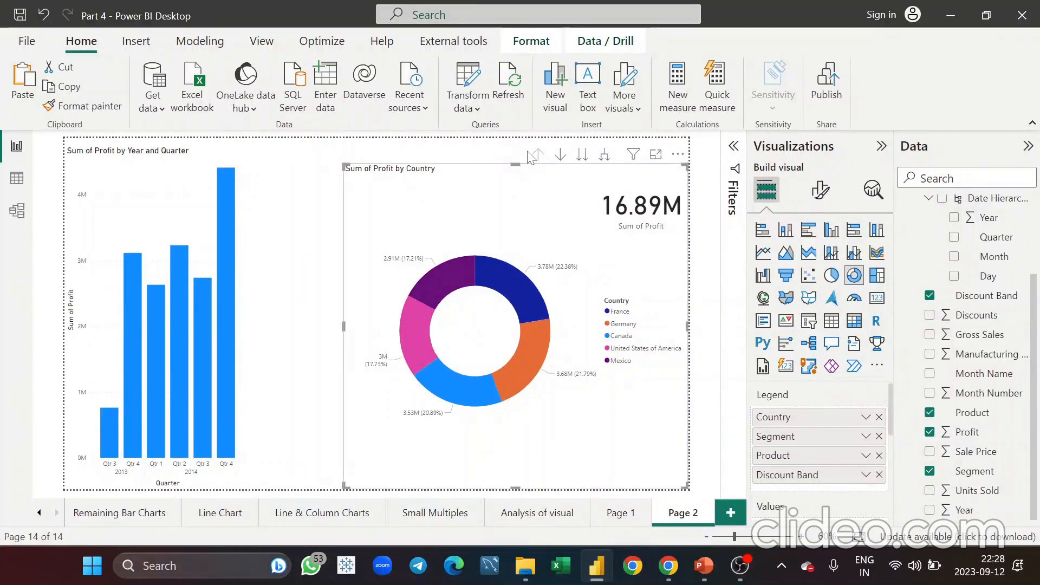
Move the Profit card onto the donut chart's centre and set its callout value font size to 25.
{"action": "left_click", "coordinate": [658, 228]}
{"action": "left_click_drag", "start_coordinate": [658, 228], "coordinate": [487, 349]}
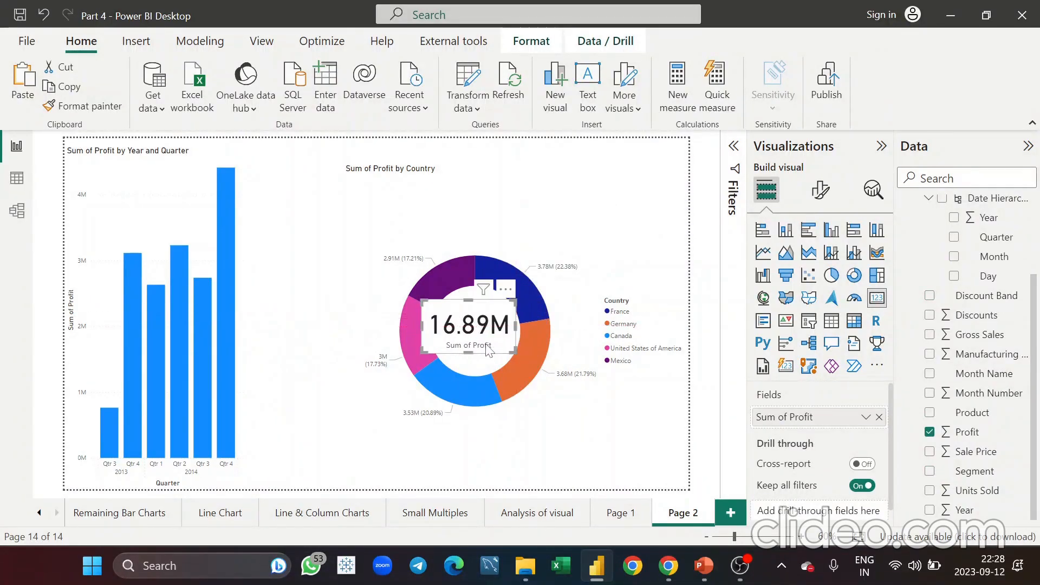
{"action": "left_click", "coordinate": [821, 190]}
{"action": "left_click", "coordinate": [795, 302]}
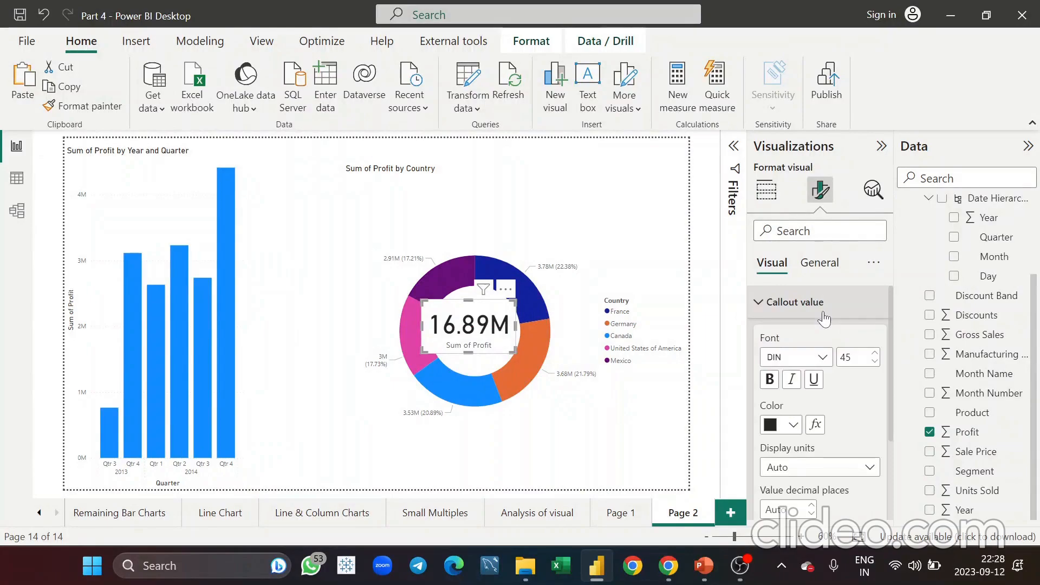
{"action": "double_click", "coordinate": [847, 357]}
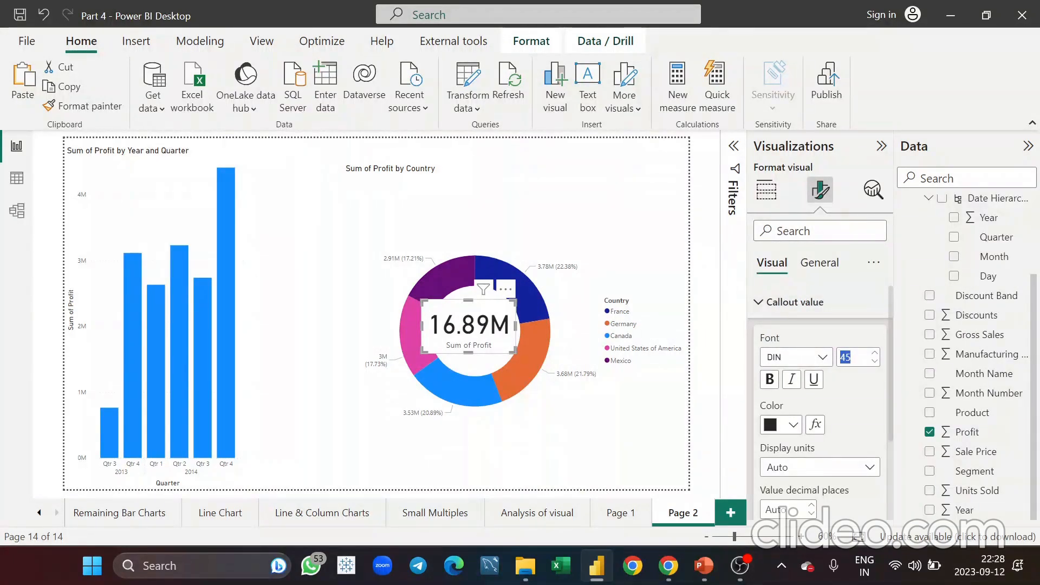
{"action": "type", "text": "25"}
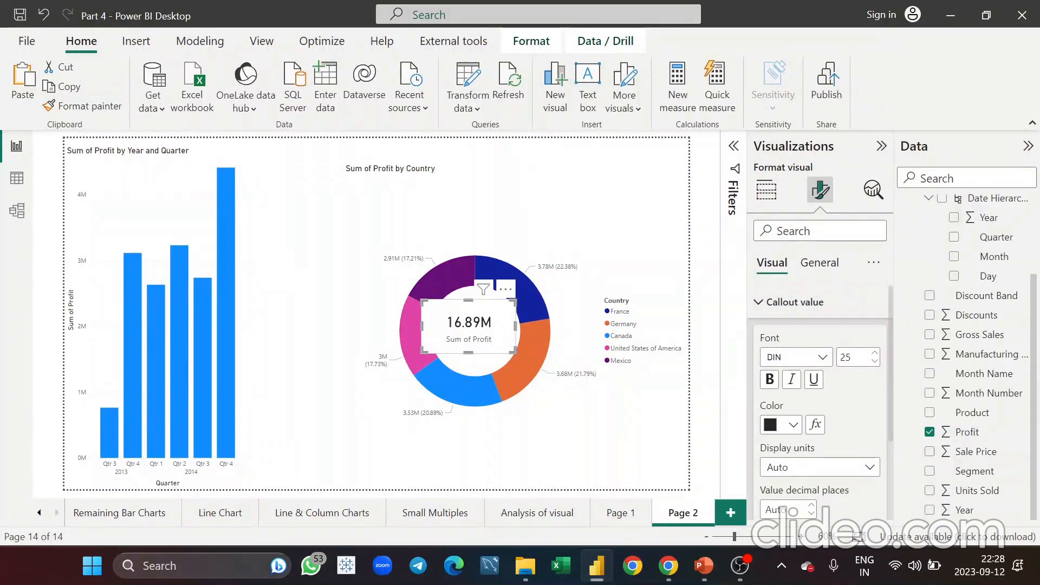
Turn off the card's category label and set its callout value decimal places to 0.
{"action": "left_click", "coordinate": [795, 302]}
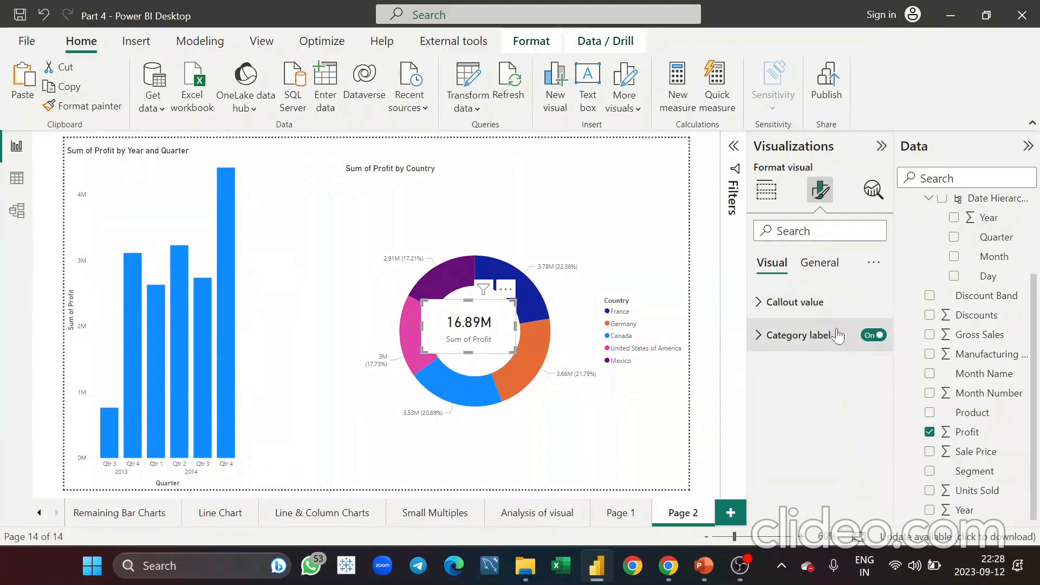
{"action": "left_click", "coordinate": [878, 337]}
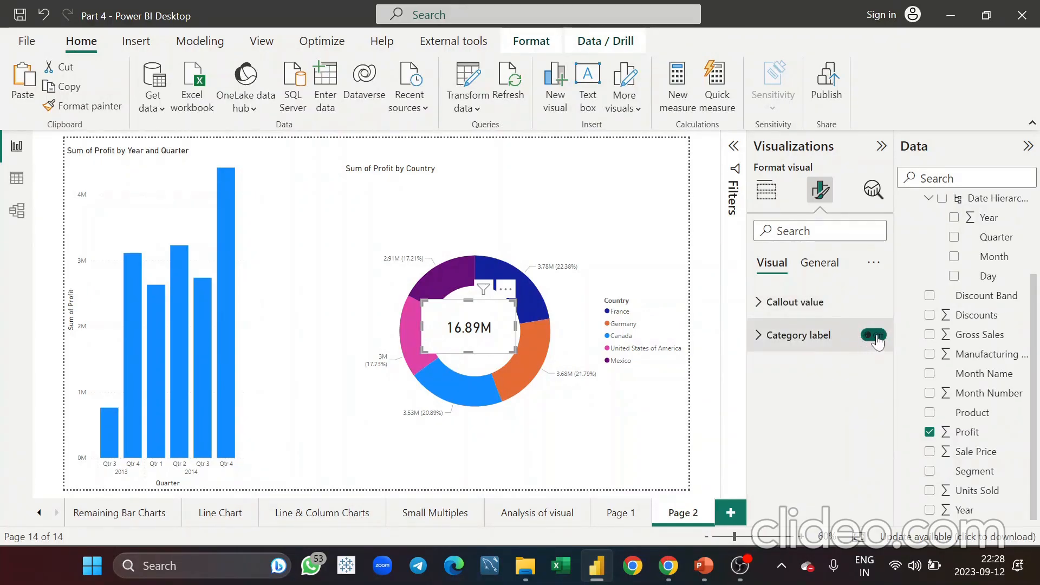
{"action": "left_click", "coordinate": [801, 305]}
{"action": "scroll", "coordinate": [811, 449], "scroll_direction": "down", "scroll_amount": 3}
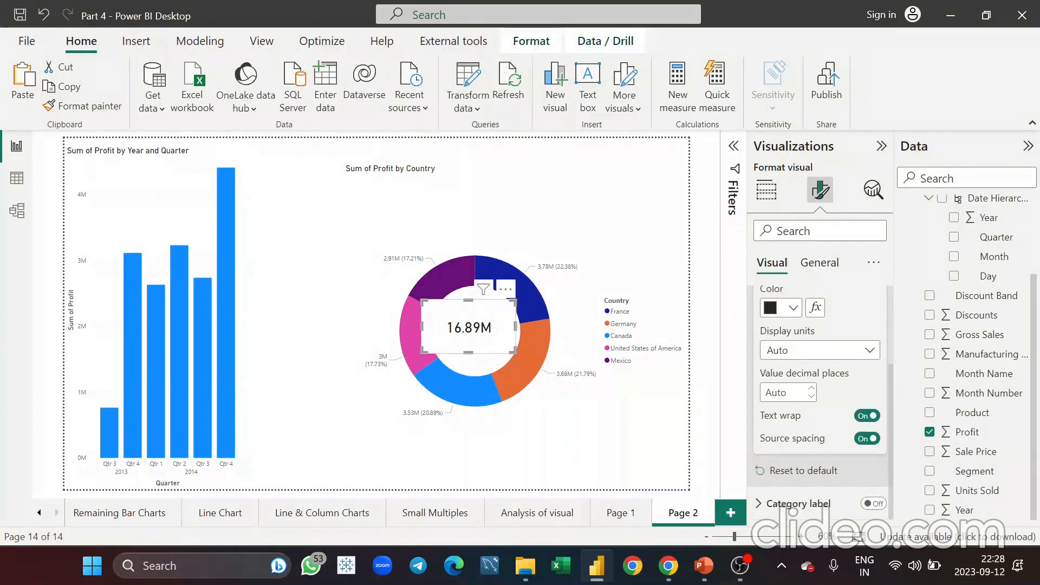
{"action": "left_click", "coordinate": [781, 393]}
{"action": "type", "text": "0"}
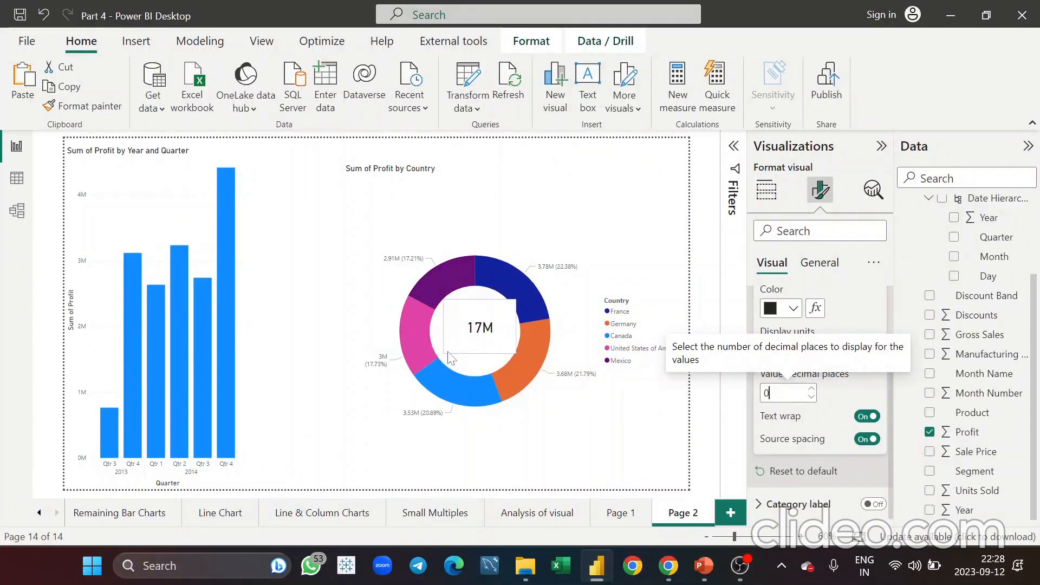
Fit the resized Profit card inside the donut chart's hole, centre it there, and deselect it.
{"action": "left_click_drag", "start_coordinate": [515, 299], "coordinate": [473, 326]}
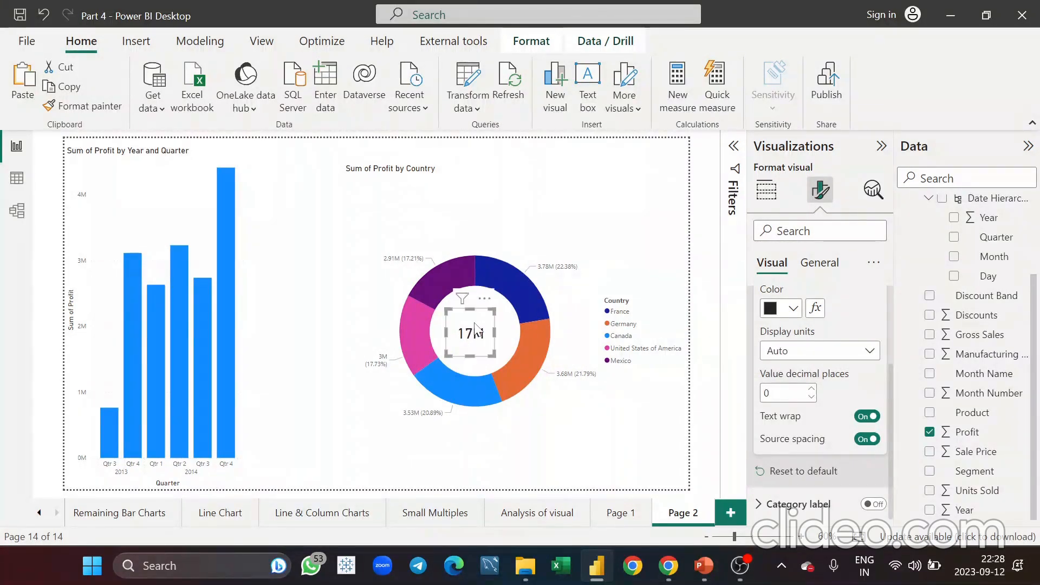
{"action": "left_click", "coordinate": [613, 213]}
{"action": "left_click", "coordinate": [486, 149]}
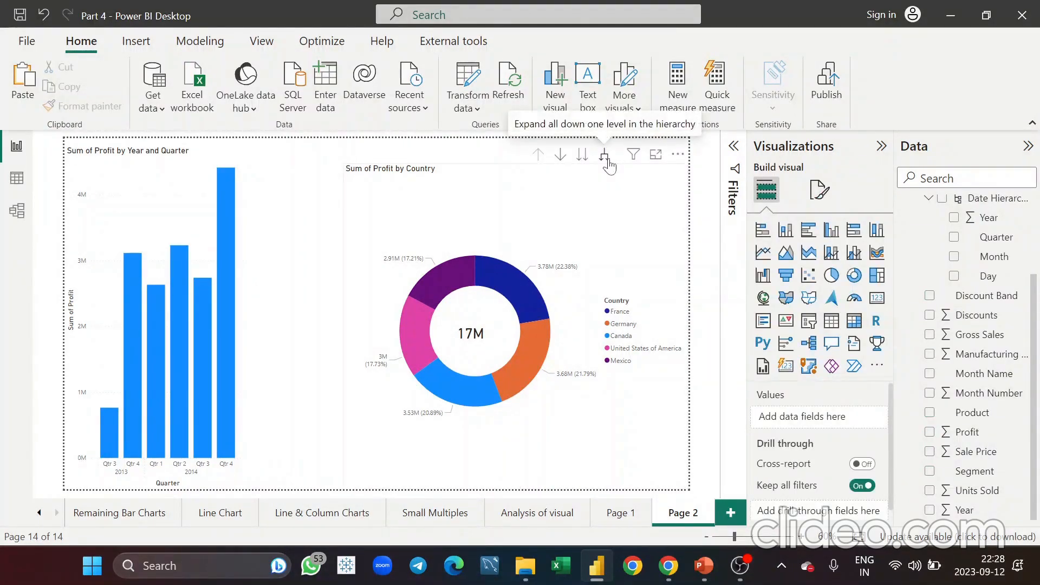
Expand the donut chart to Country and Segment and back, and use drill mode to drill into France's slice and return to Country.
{"action": "left_click", "coordinate": [606, 157]}
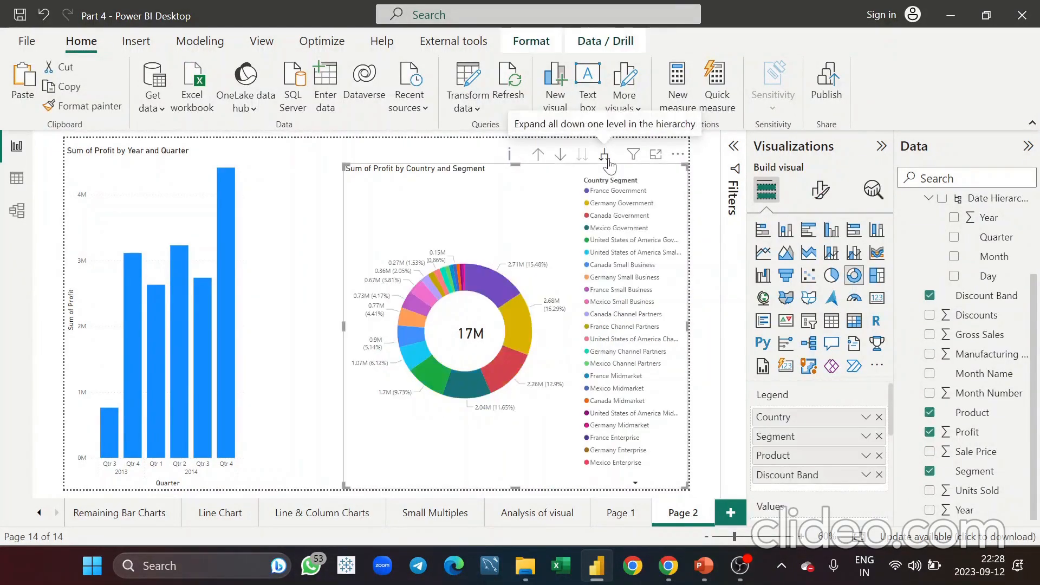
{"action": "left_click", "coordinate": [541, 157]}
{"action": "left_click", "coordinate": [562, 157]}
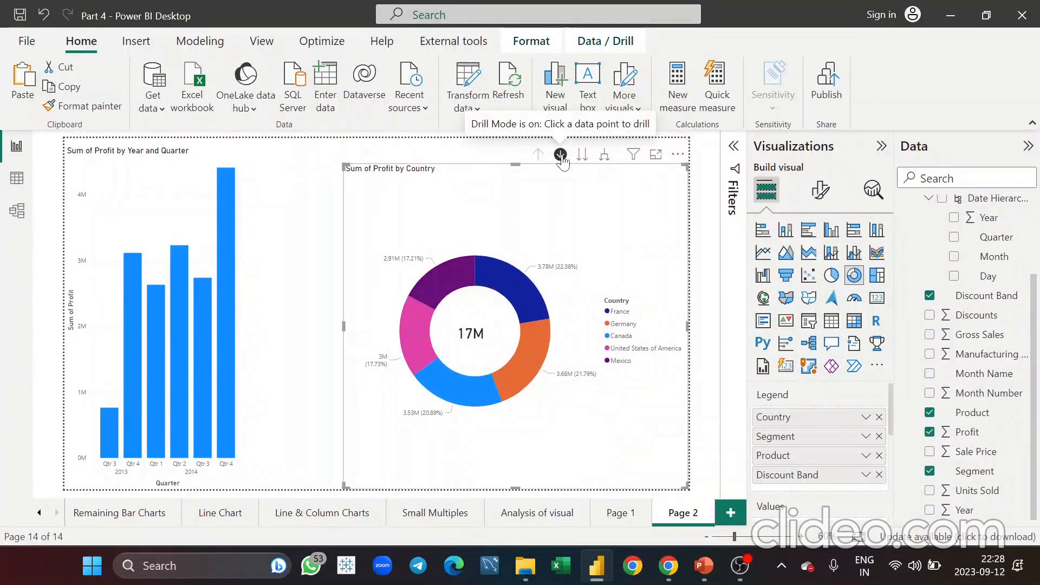
{"action": "left_click", "coordinate": [529, 298]}
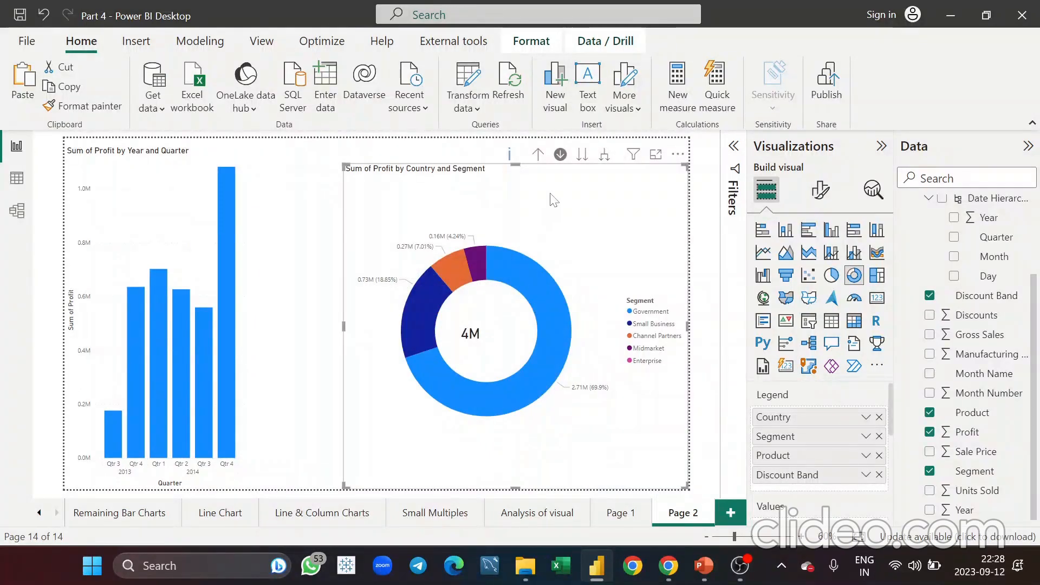
{"action": "left_click", "coordinate": [538, 155]}
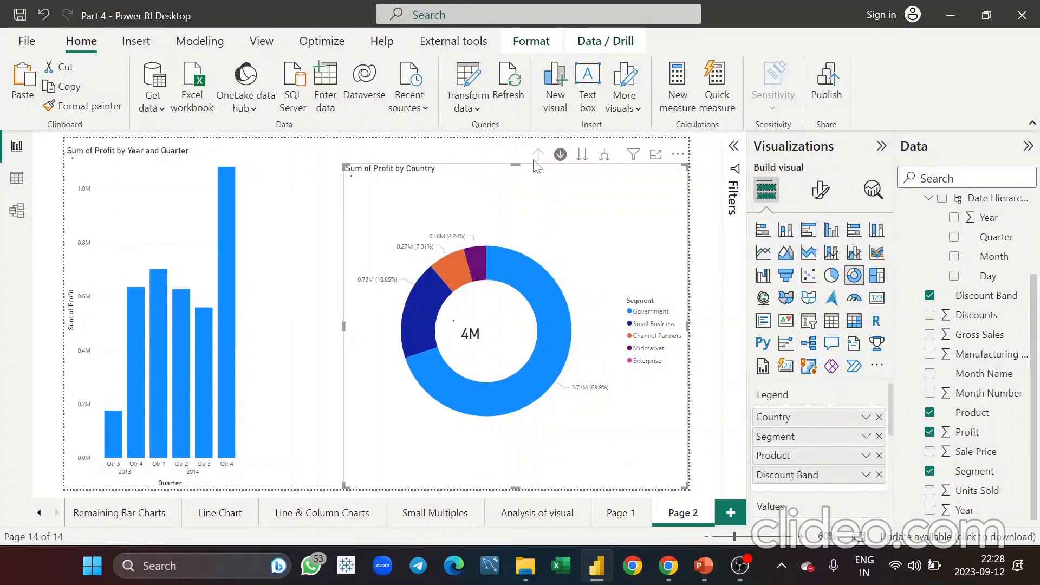
{"action": "left_click", "coordinate": [560, 155]}
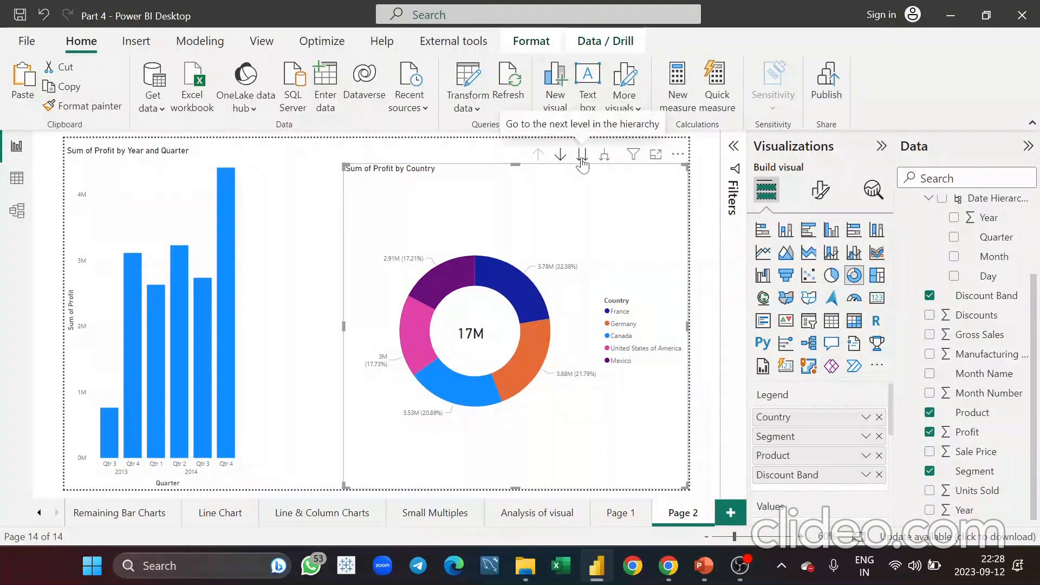
Take the donut chart to the next hierarchy level, Segment, return it to Country, and deselect it.
{"action": "left_click", "coordinate": [583, 160]}
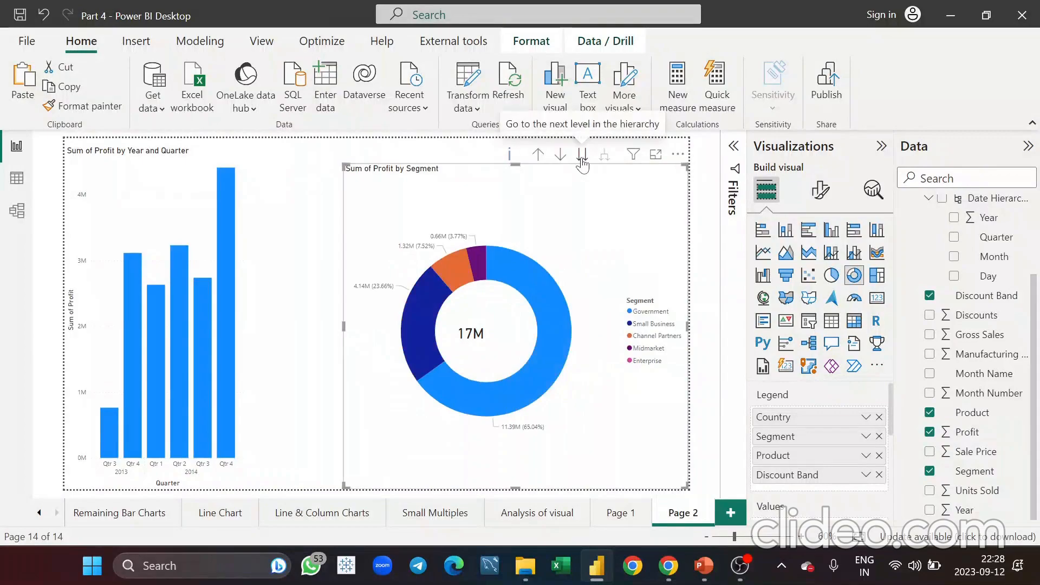
{"action": "left_click", "coordinate": [541, 156]}
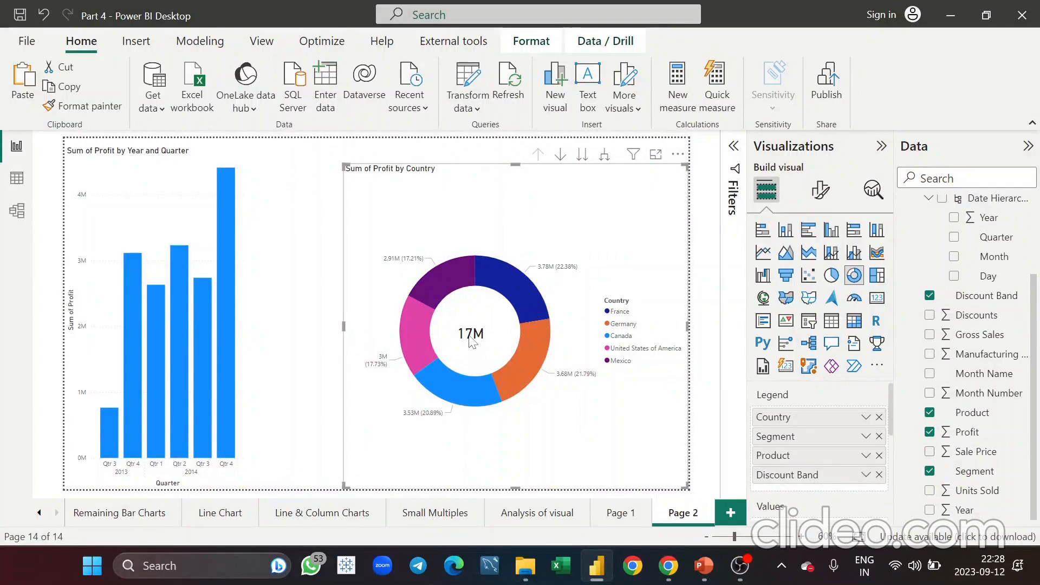
{"action": "left_click", "coordinate": [509, 155]}
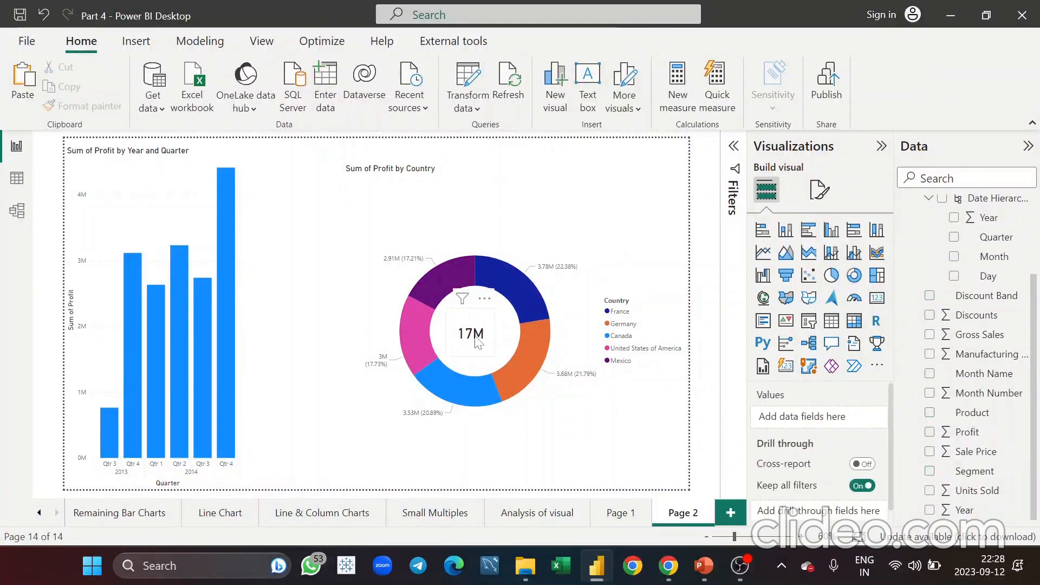
Move the Profit card out of the donut chart's hole to the upper-right corner of the report page and clear the selection.
{"action": "left_click", "coordinate": [485, 317]}
{"action": "left_click_drag", "start_coordinate": [485, 317], "coordinate": [678, 147]}
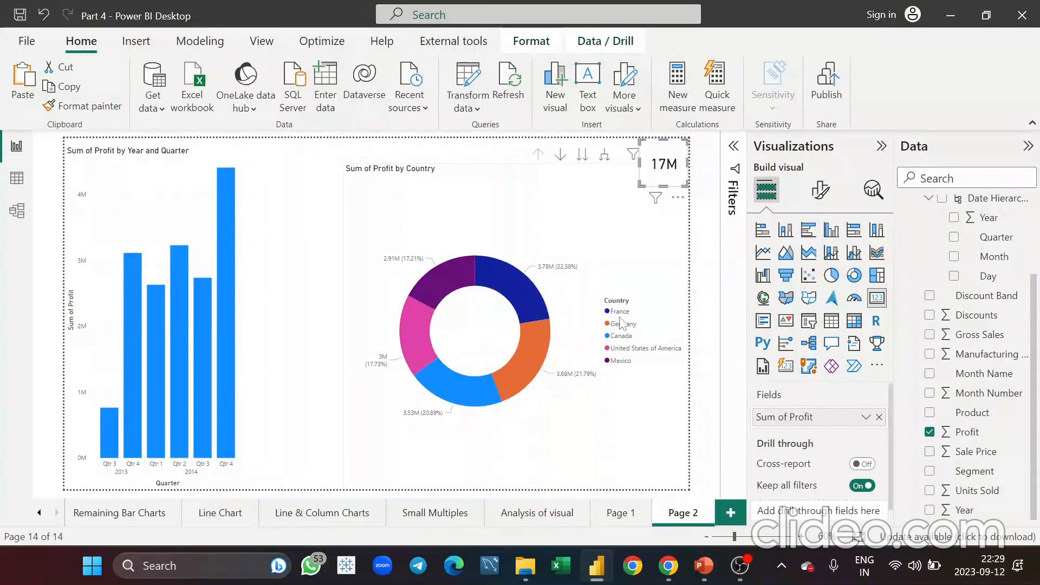
{"action": "left_click", "coordinate": [650, 267]}
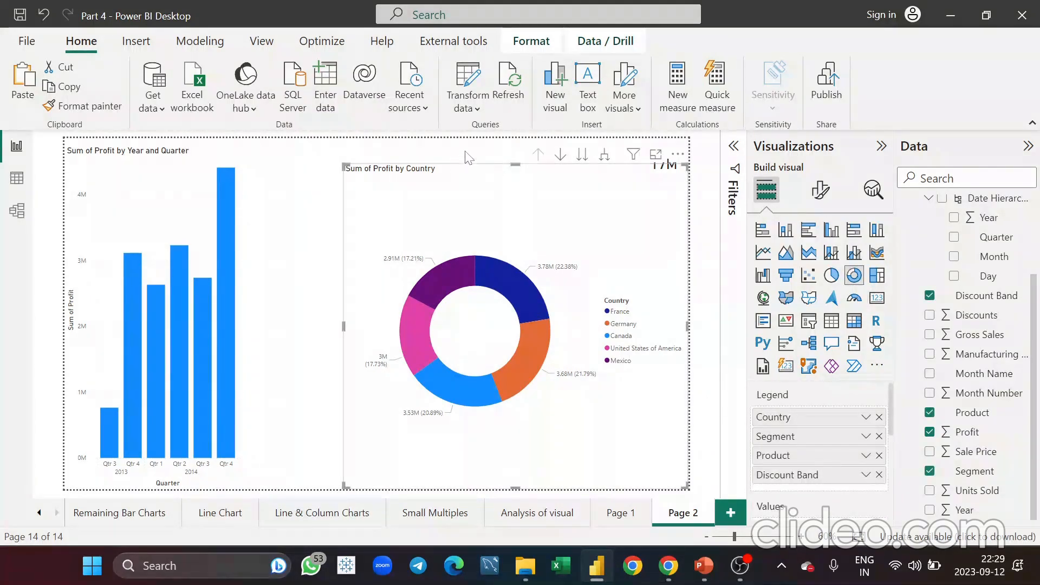
{"action": "left_click", "coordinate": [482, 156]}
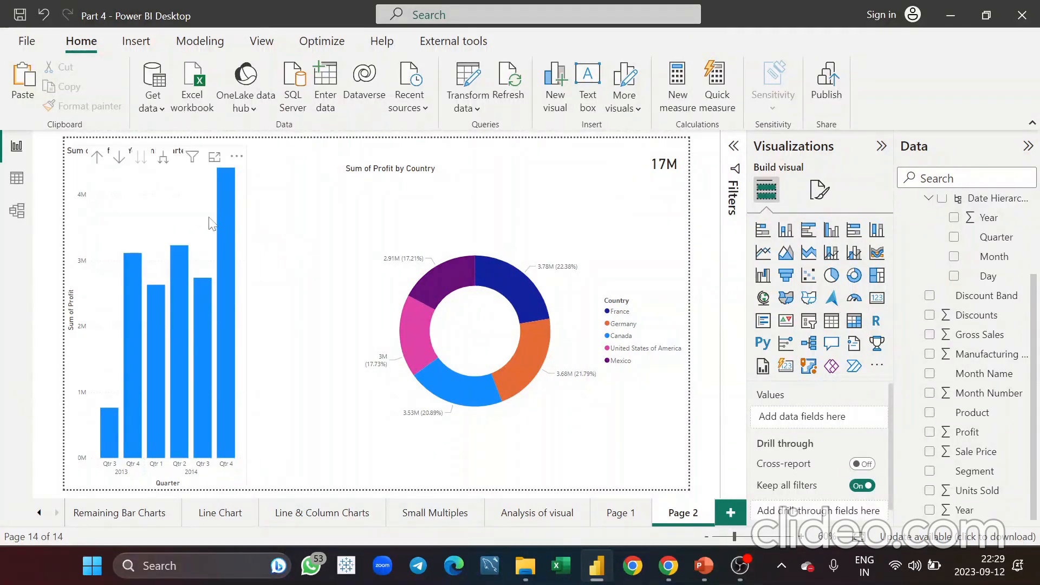
Check which analytics options are available for the column chart, and deselect it.
{"action": "left_click", "coordinate": [258, 233]}
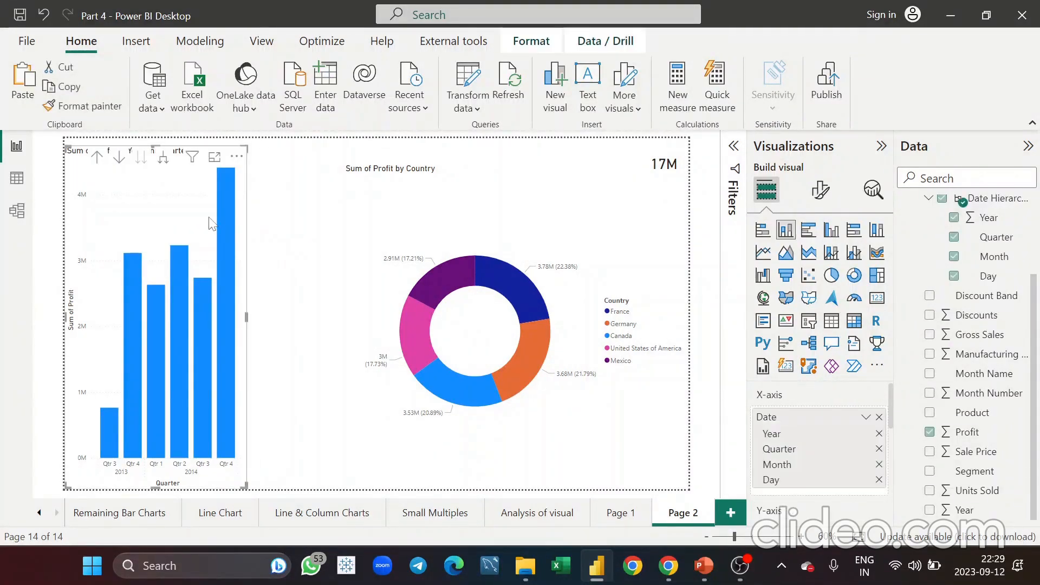
{"action": "left_click", "coordinate": [871, 194]}
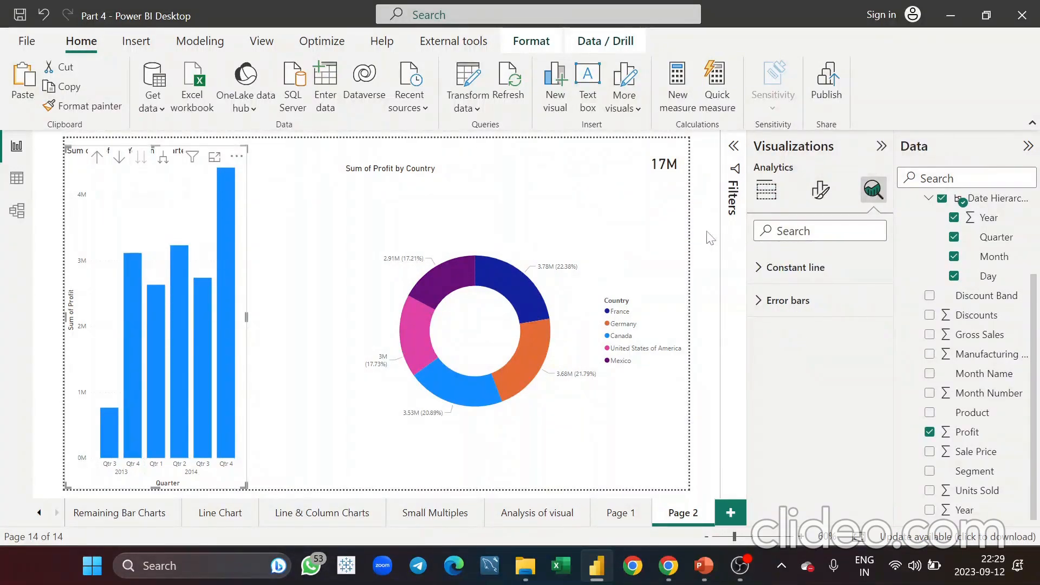
{"action": "left_click", "coordinate": [304, 213]}
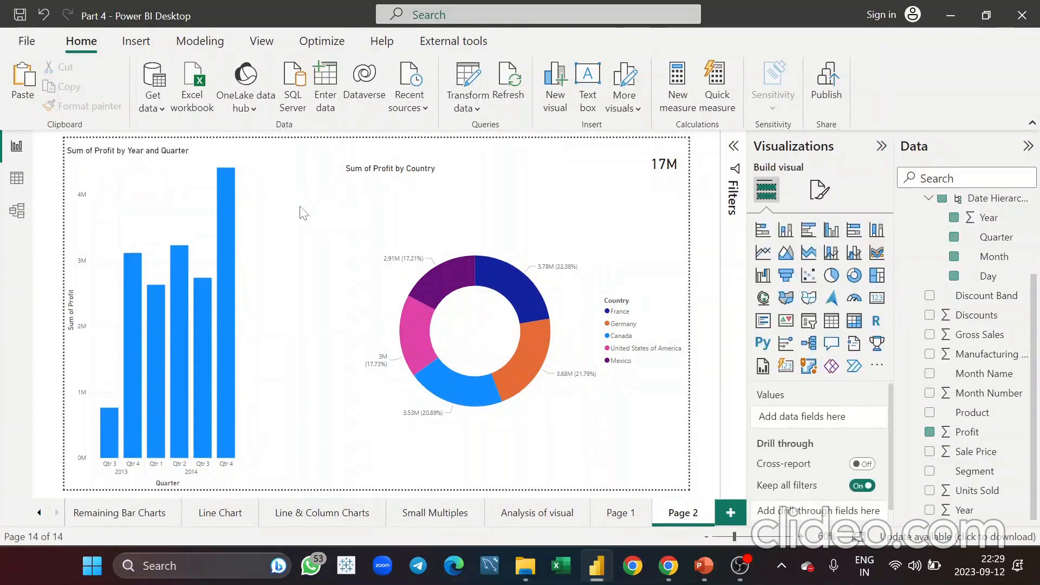